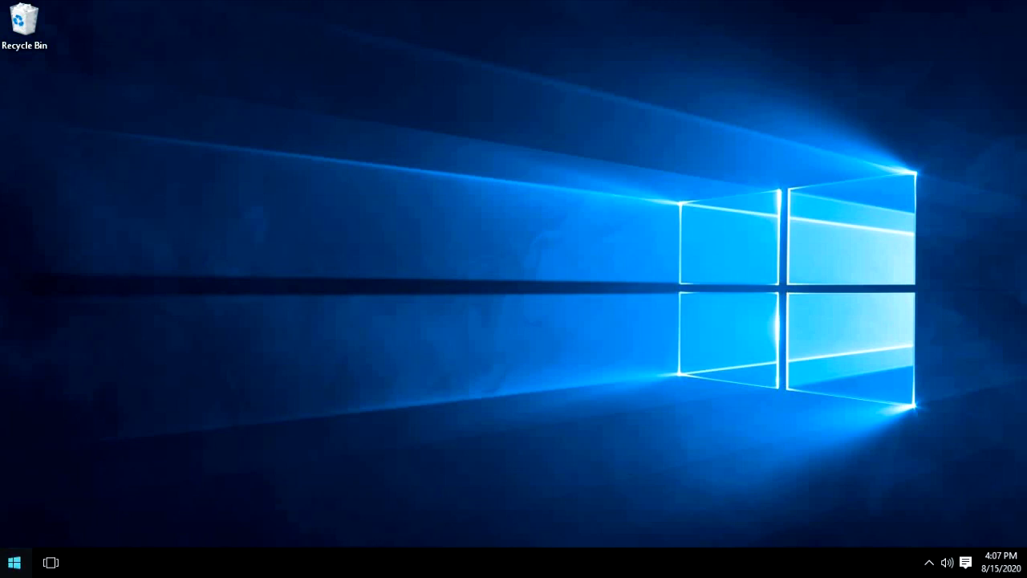
- Switch to Google Chrome in a maximized window, search for "obs" and open the OBS project's Download page
left_click(14, 563)
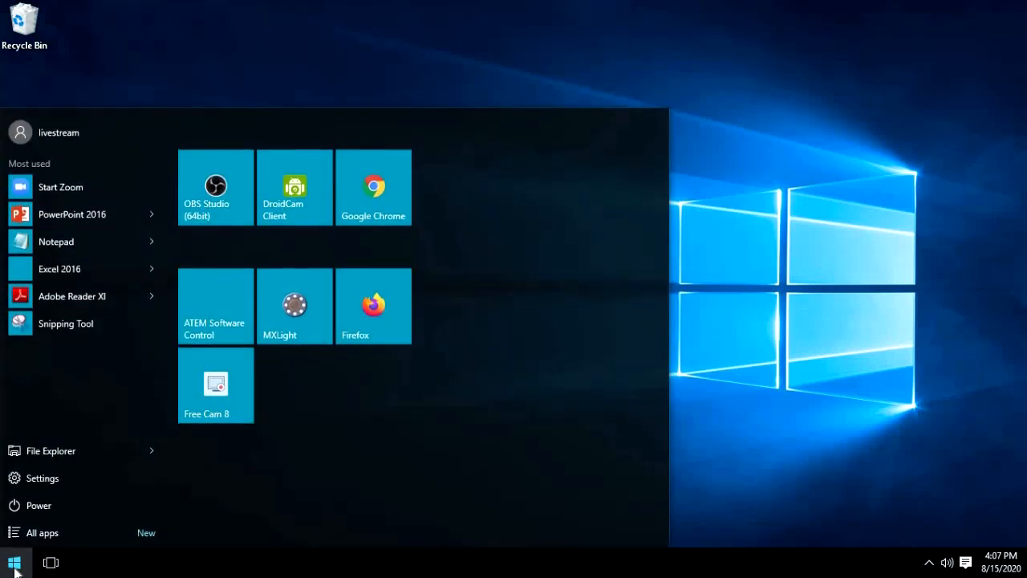
left_click(405, 200)
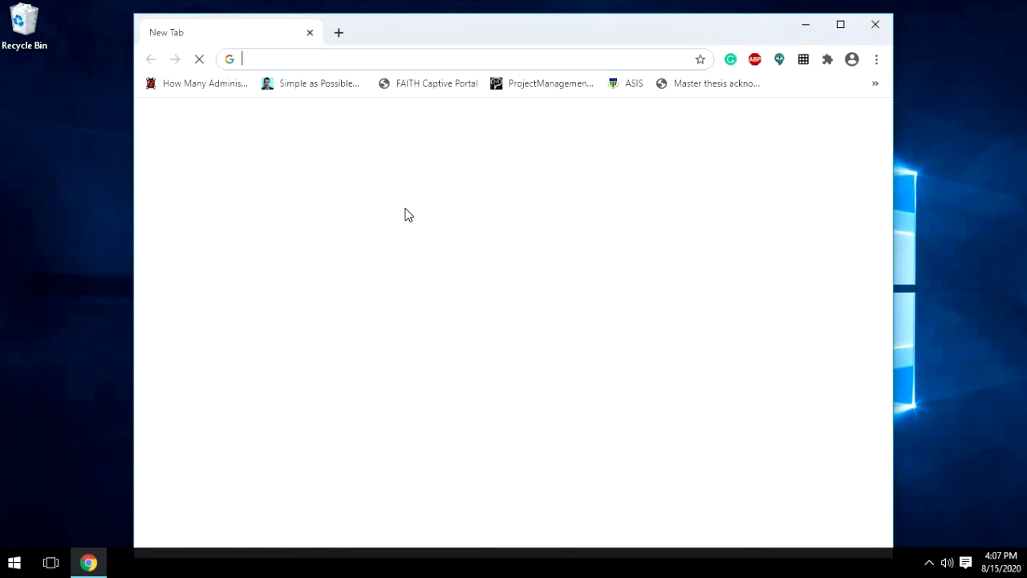
double_click(474, 29)
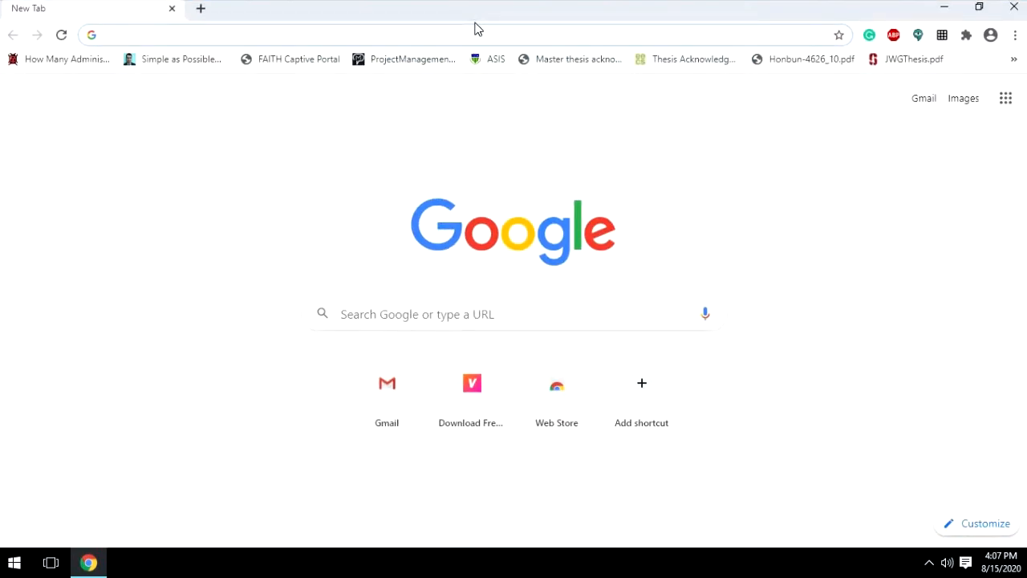
type("obs")
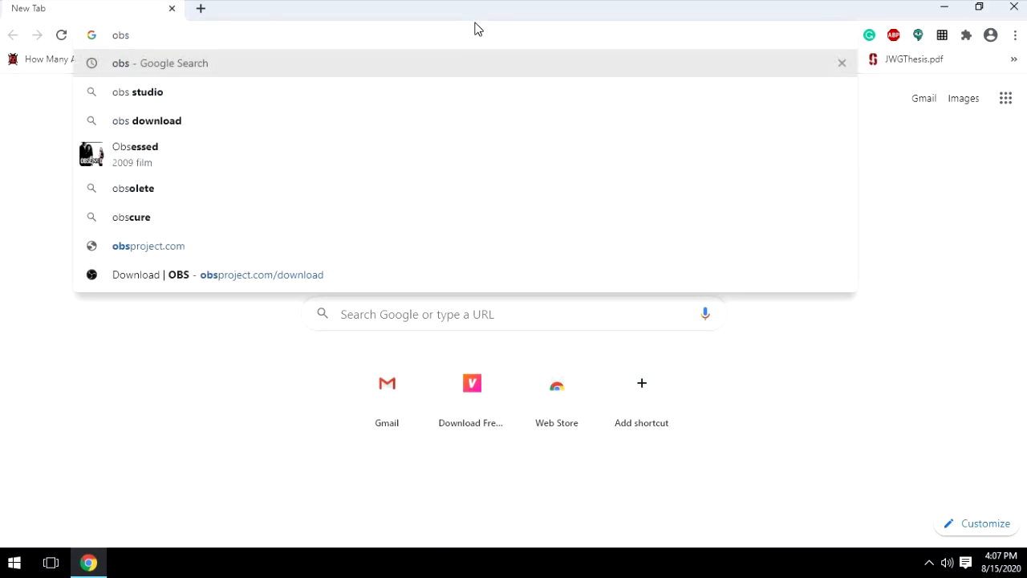
key("Return")
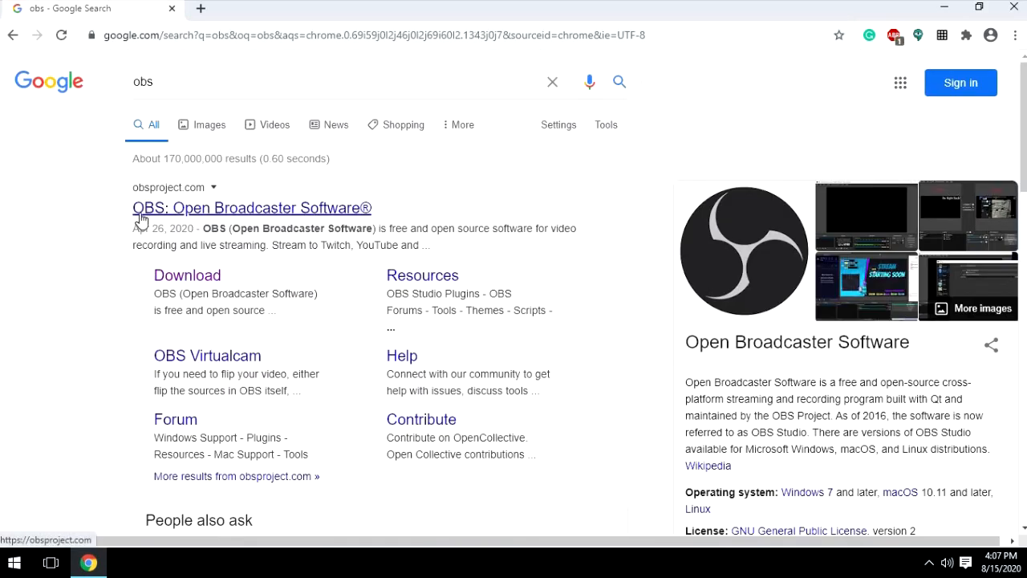
left_click(211, 280)
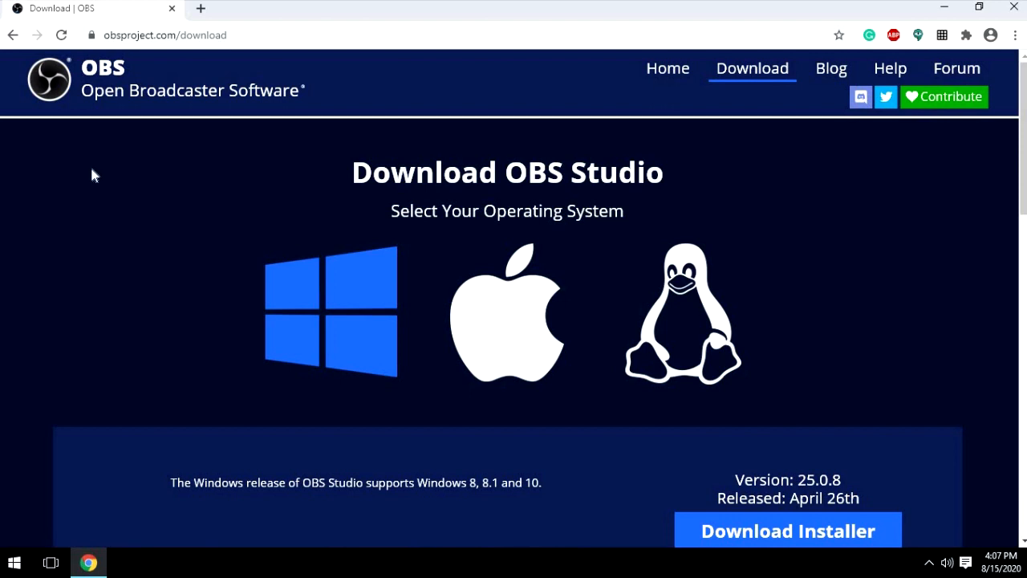
- Examine the Windows release version and the available installer options on the OBS Studio download page
scroll(803, 232, "down", 1)
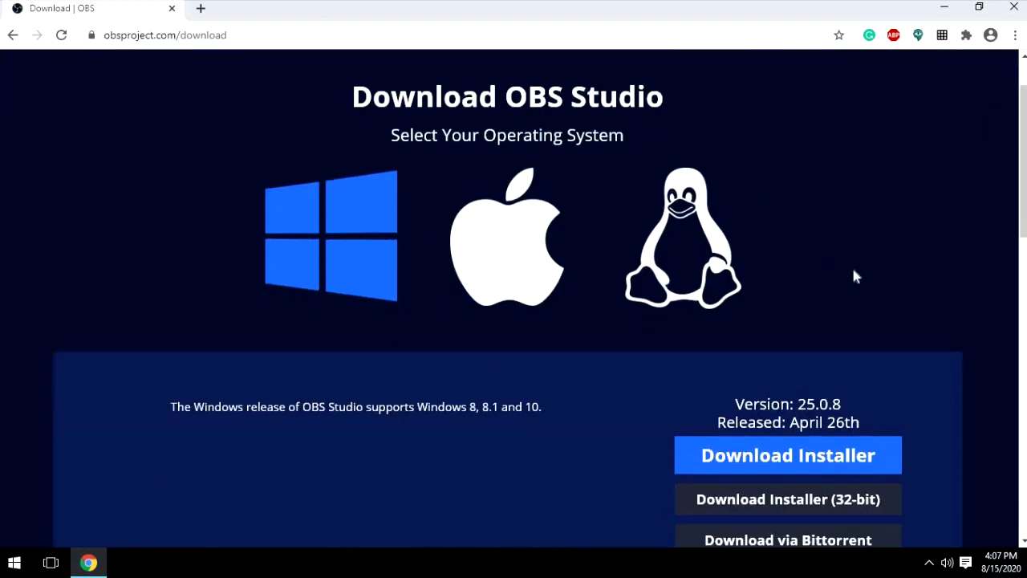
scroll(802, 281, "down", 2)
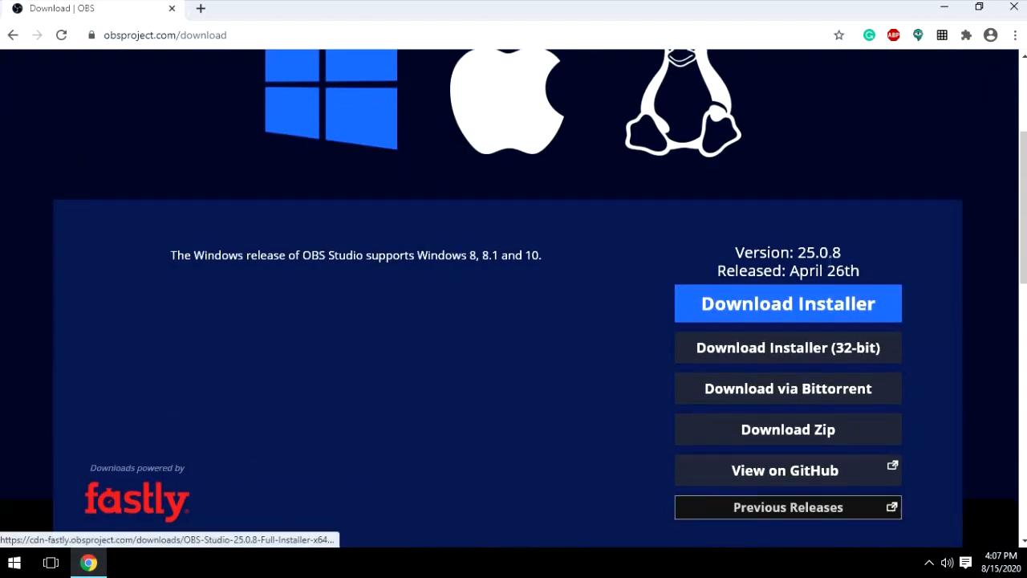
left_click_drag(734, 252, 849, 259)
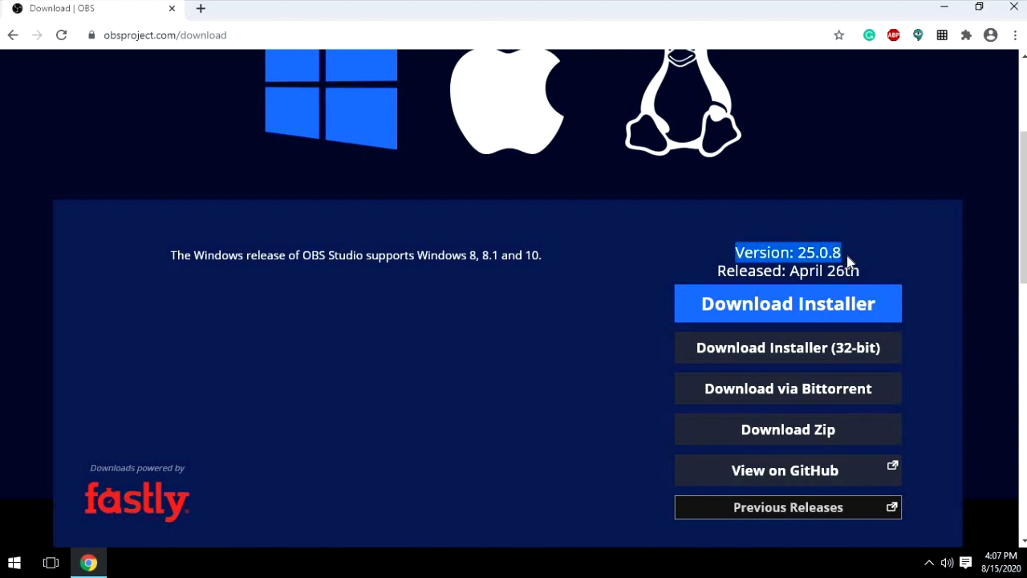
left_click(900, 243)
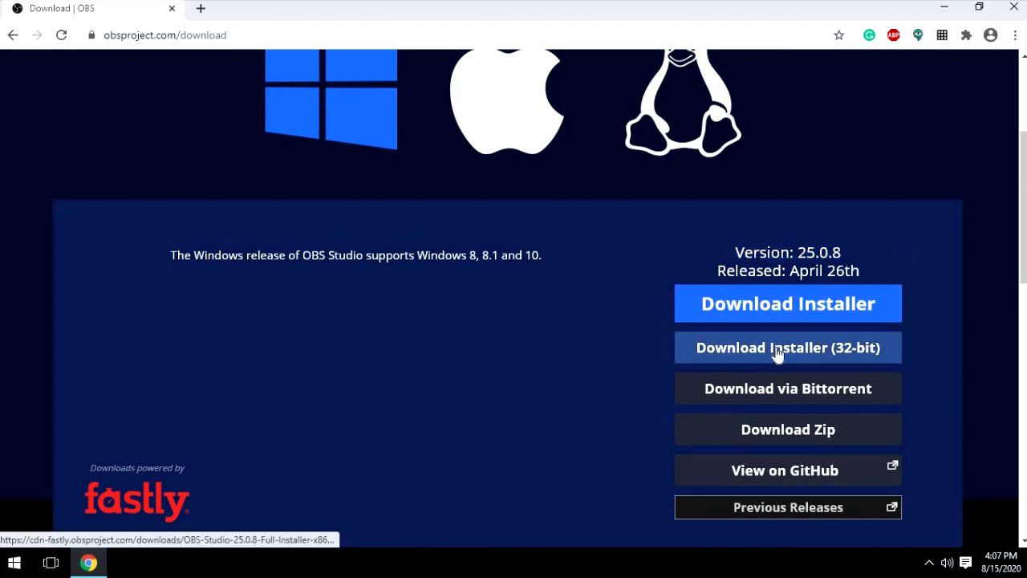
scroll(468, 334, "up", 2)
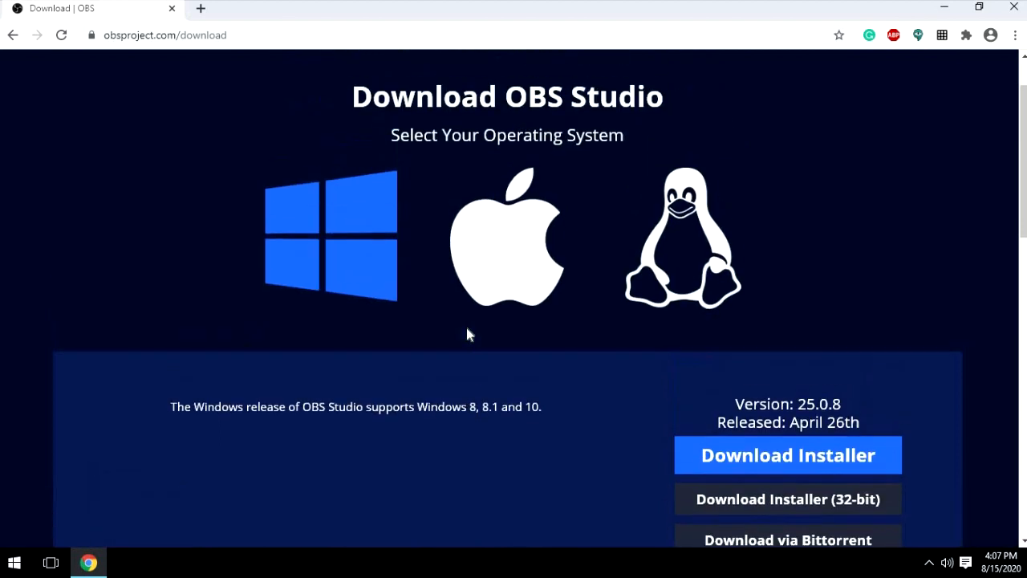
scroll(468, 330, "down", 1)
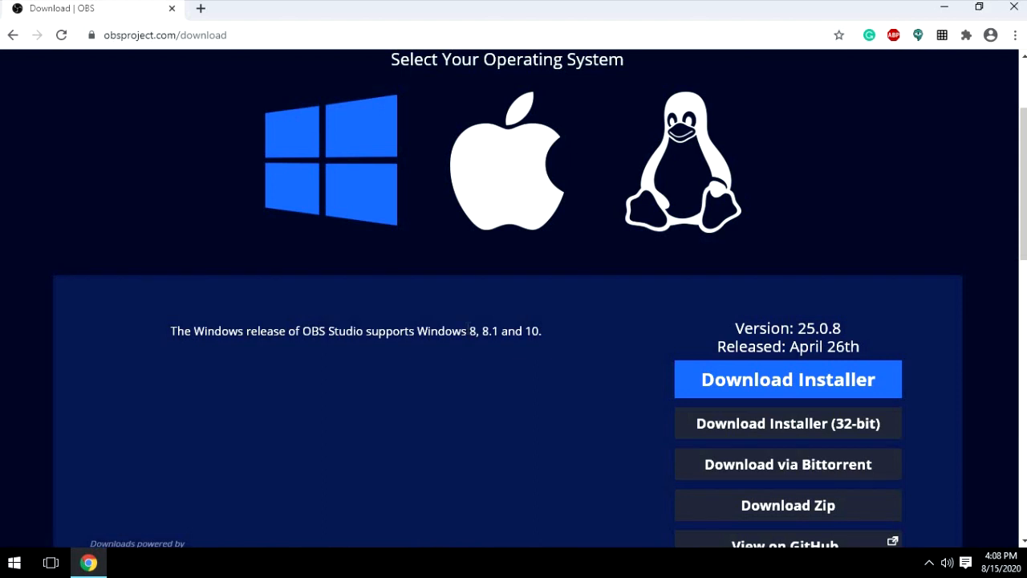
- Check the computer's system type in the Windows system information to choose between the standard and 32-bit OBS installers
key("super+Pause")
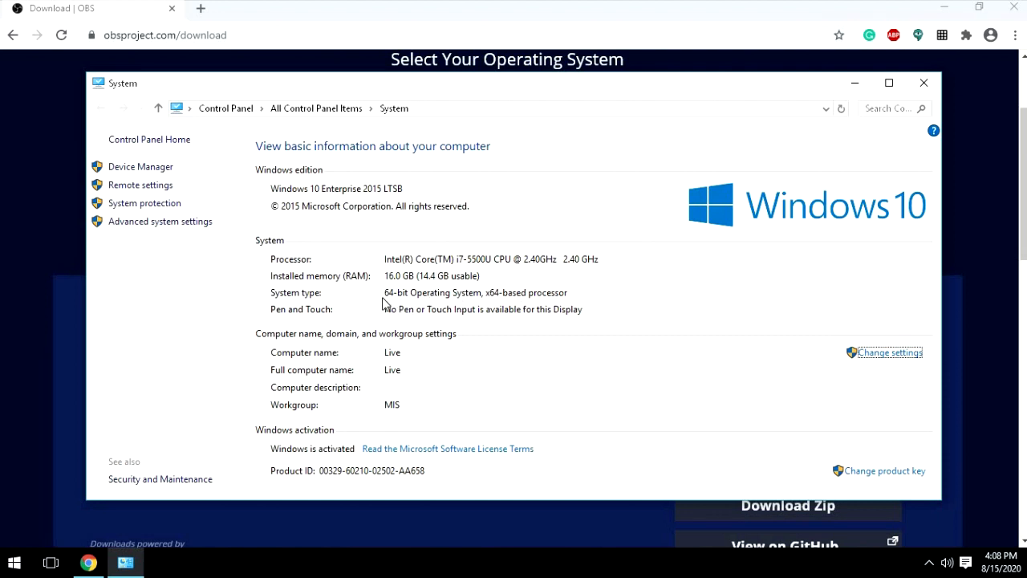
left_click_drag(942, 499, 641, 499)
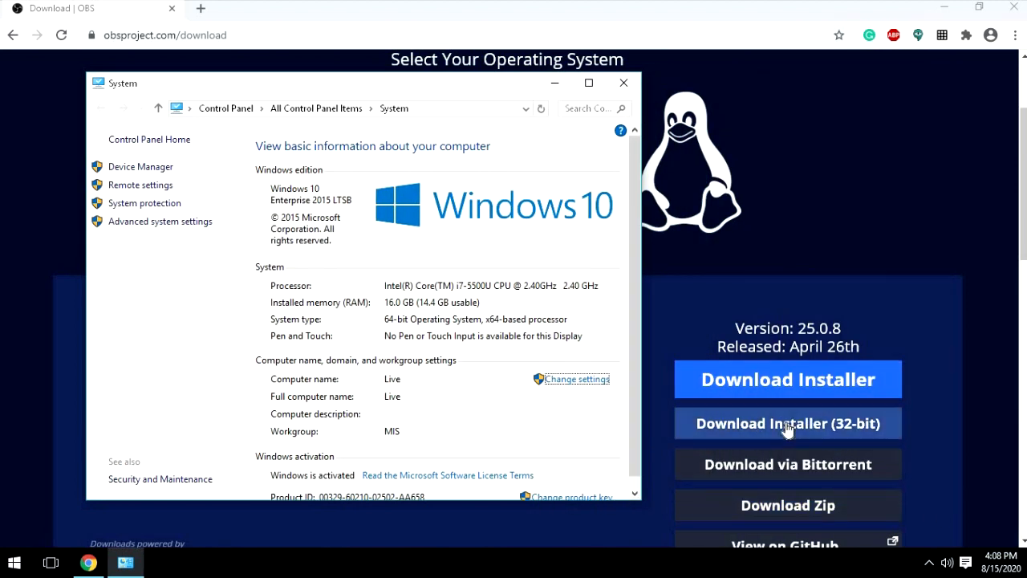
left_click_drag(641, 292, 864, 304)
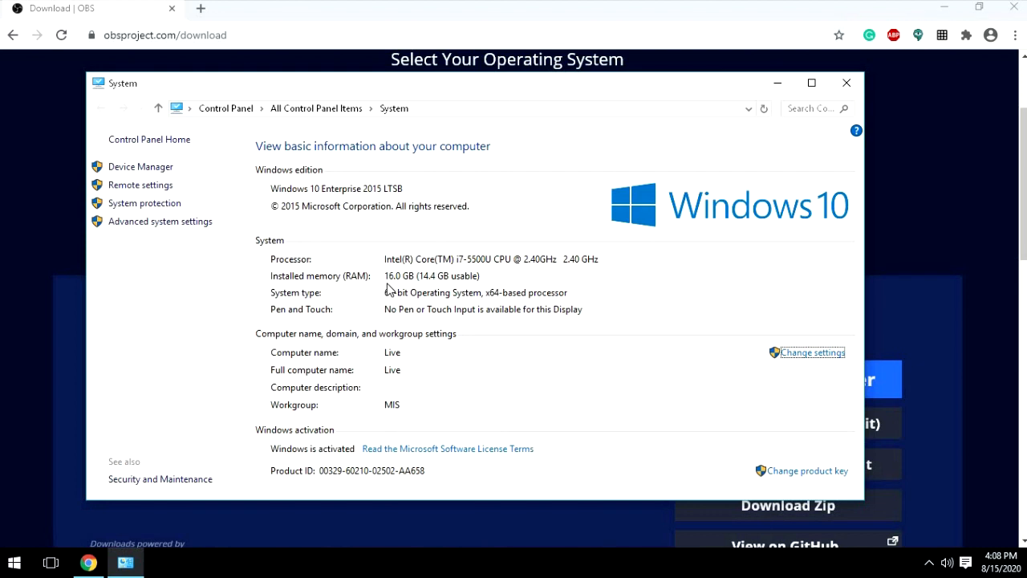
left_click(848, 84)
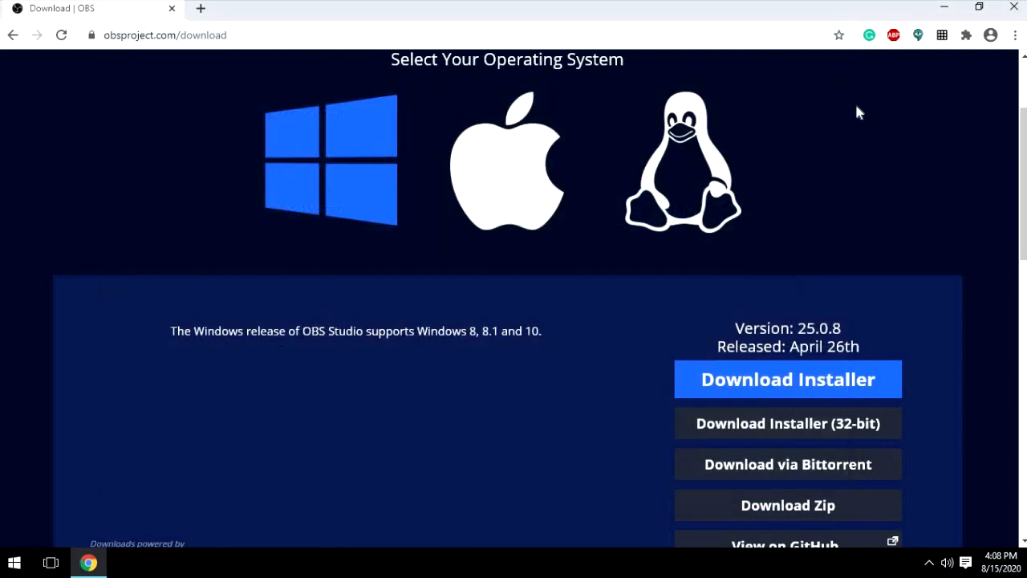
left_click(804, 390)
- Search for "obs virtual camera" in a new browser tab and open the OBS-VirtualCam page on the OBS Forums
left_click(202, 10)
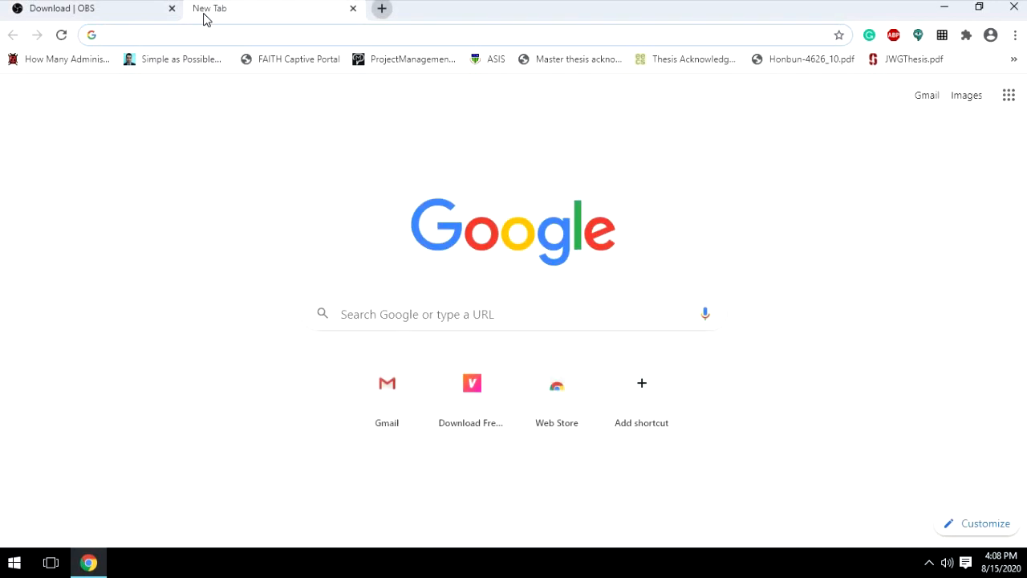
type("obs vir")
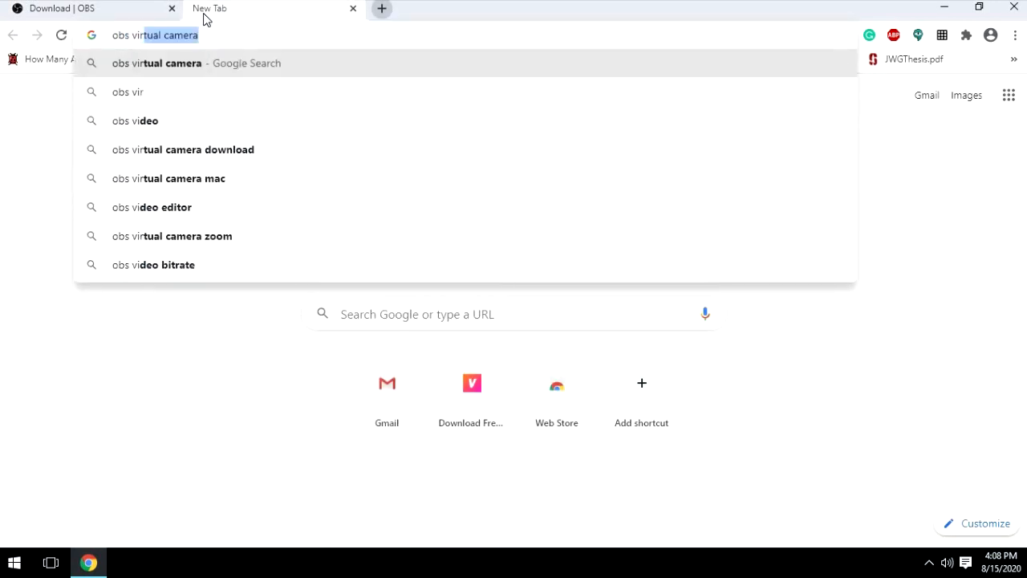
type("t")
key("Return")
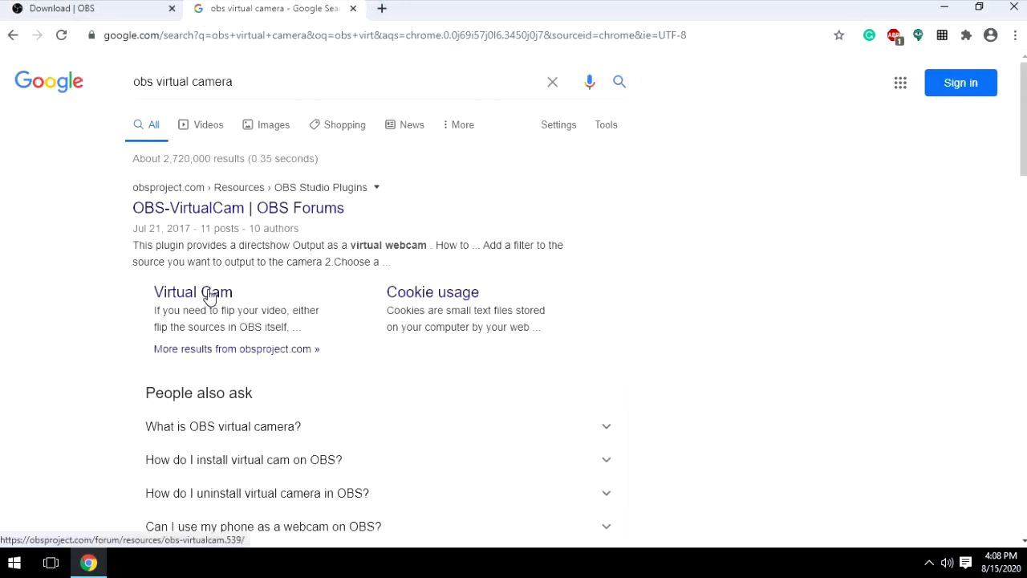
left_click(238, 212)
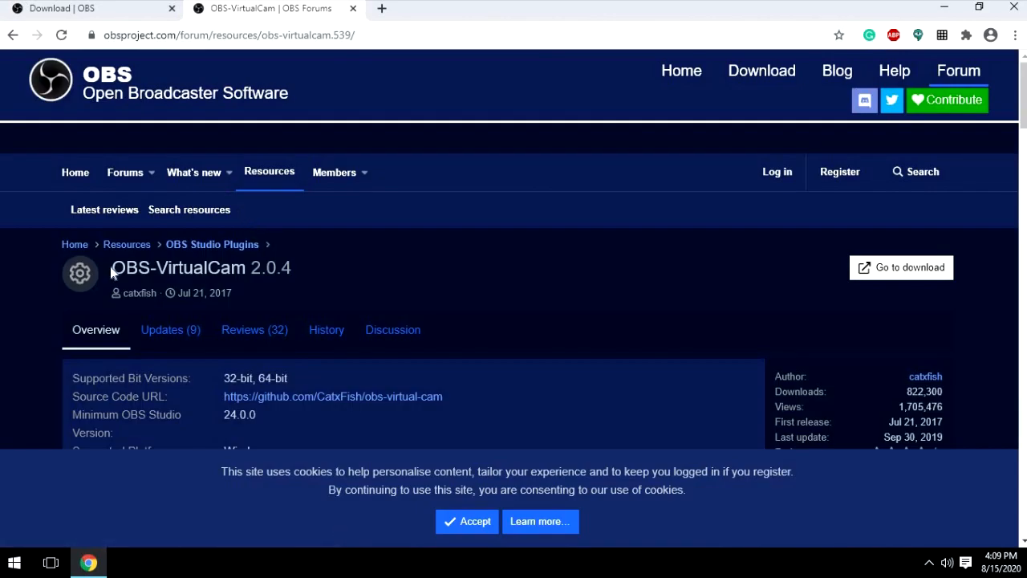
- Download the OBS-VirtualCam 2.0.4 installer and dismiss the finished download notice
left_click_drag(296, 268, 439, 270)
left_click(150, 274)
left_click(891, 281)
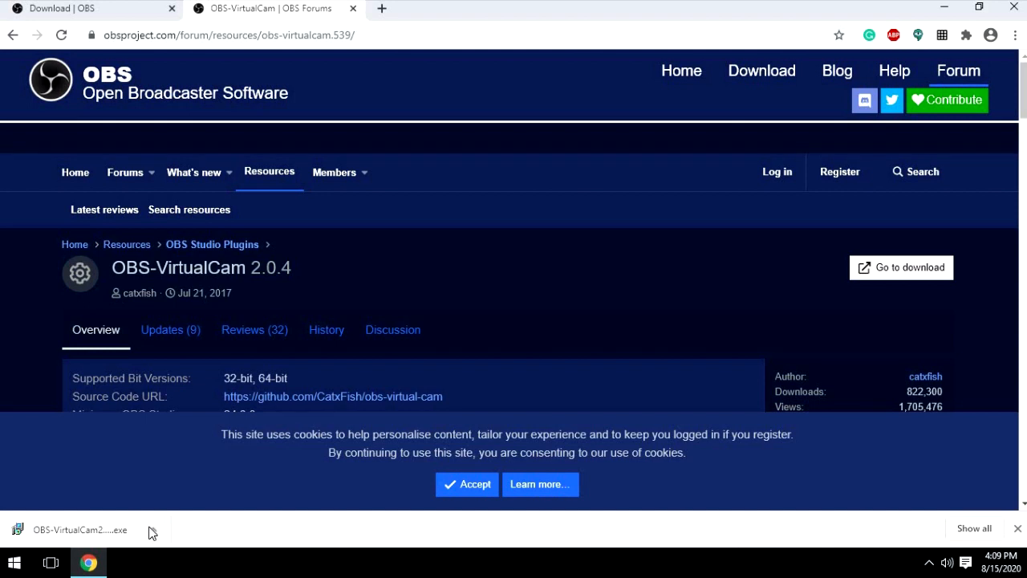
left_click(1018, 528)
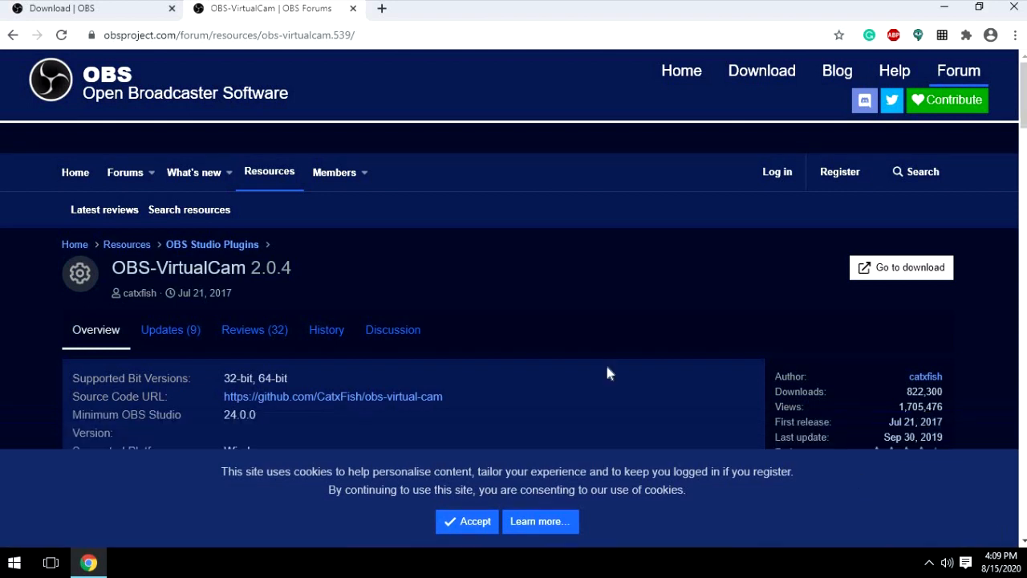
- Search for "droidcam" in a new browser tab and open the Dev47Apps home page
left_click(382, 9)
type("droidcam")
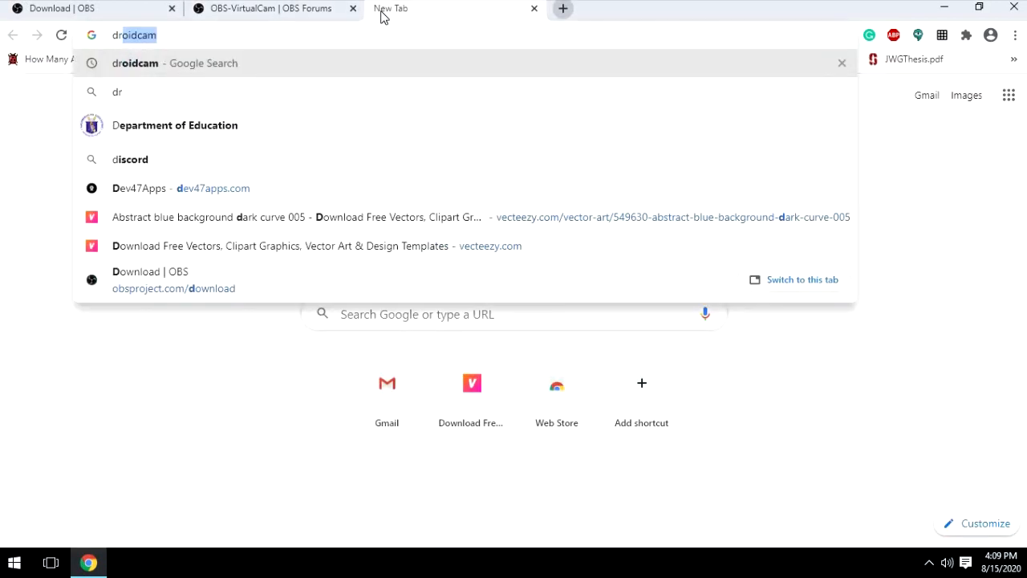
key("Return")
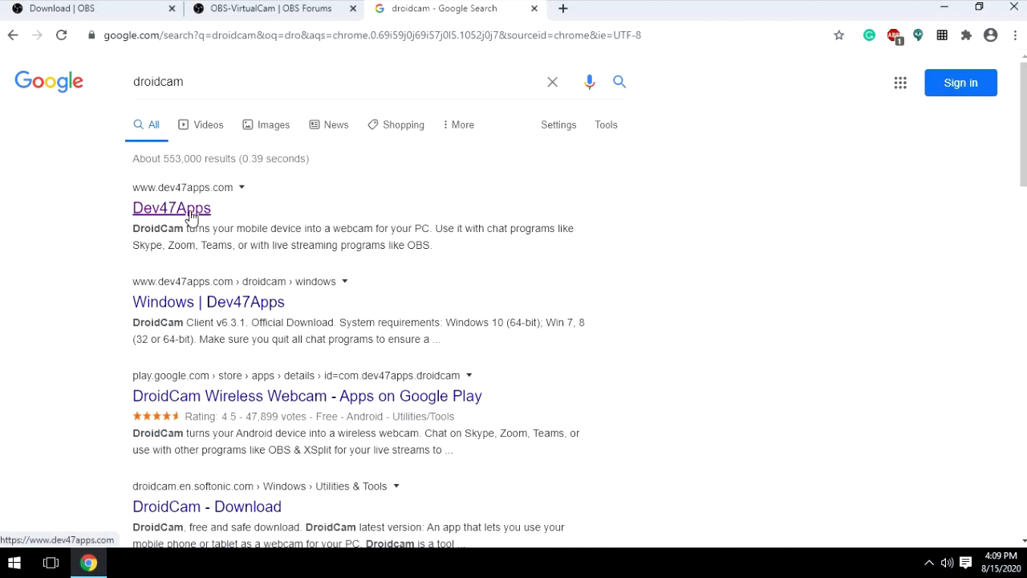
left_click(189, 212)
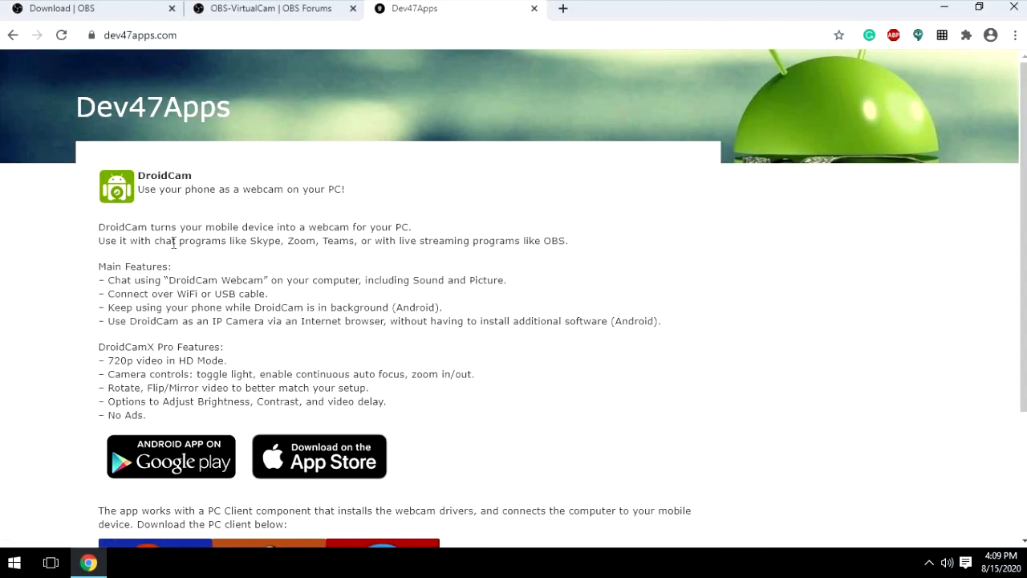
- Review the DroidCam app download links and open the download page for the Windows client
scroll(194, 267, "down", 2)
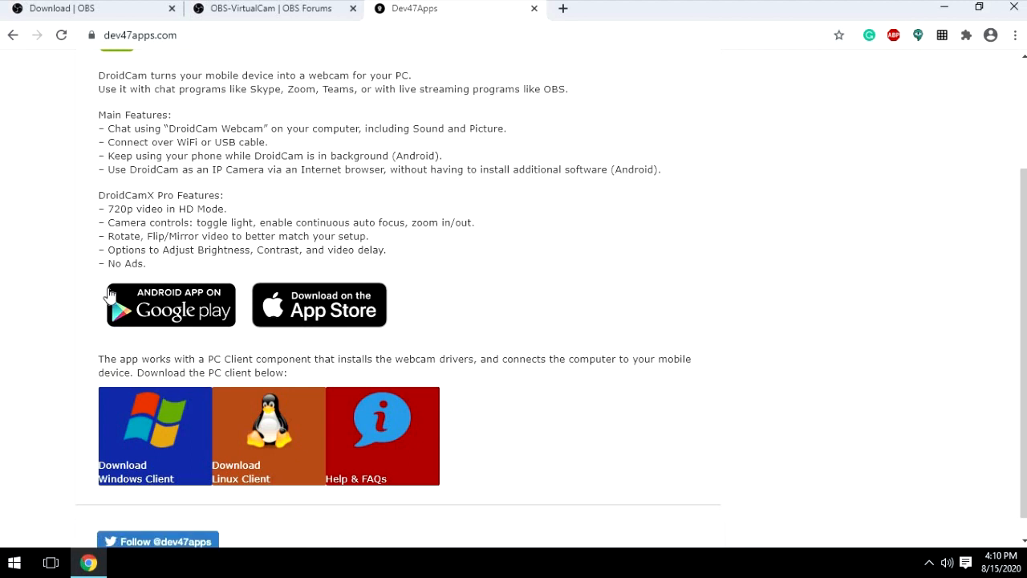
scroll(141, 415, "down", 1)
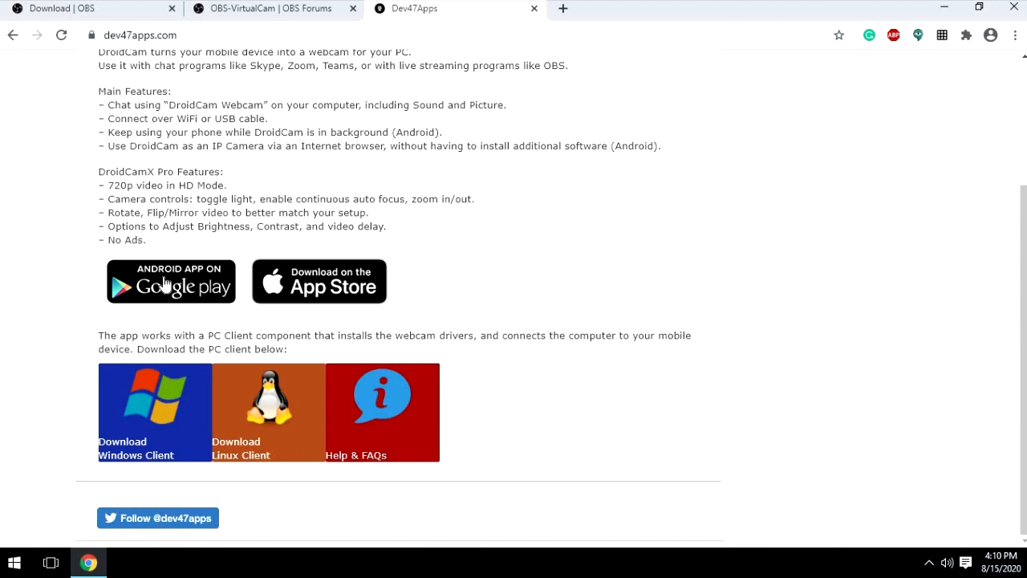
left_click(150, 406)
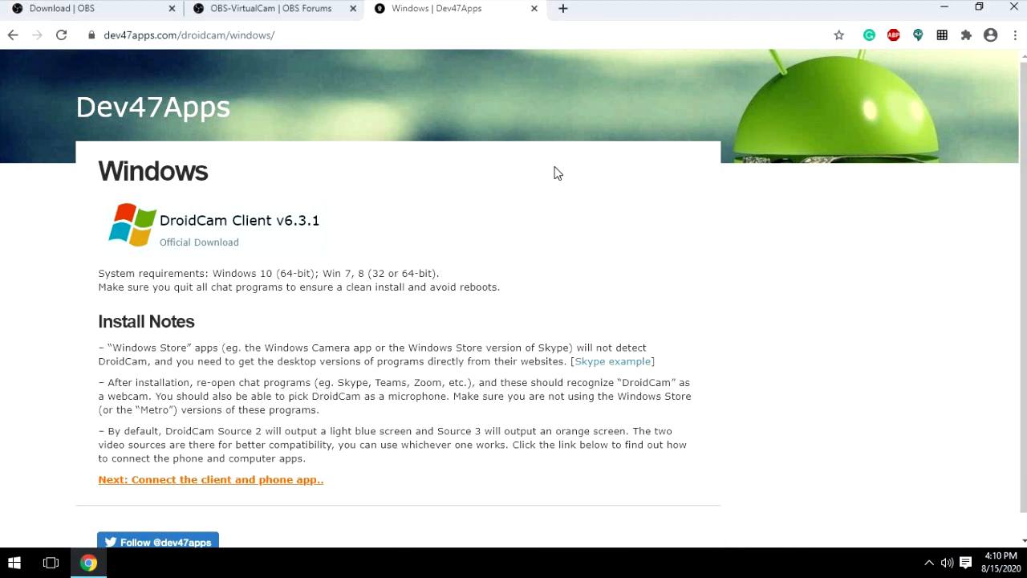
- Close the browser and switch to OBS Studio (64bit) in a maximized window
left_click(1021, 12)
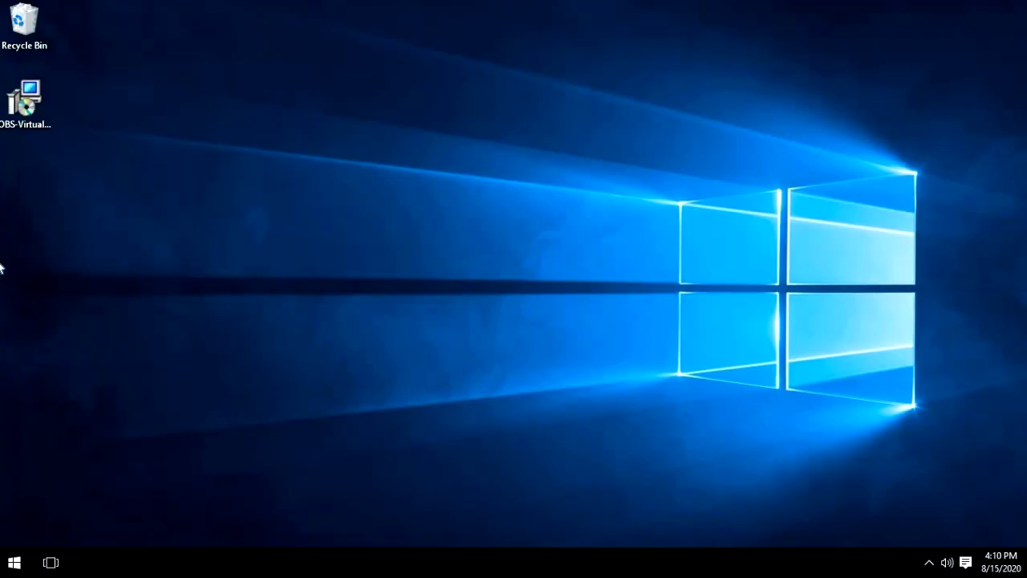
left_click(13, 561)
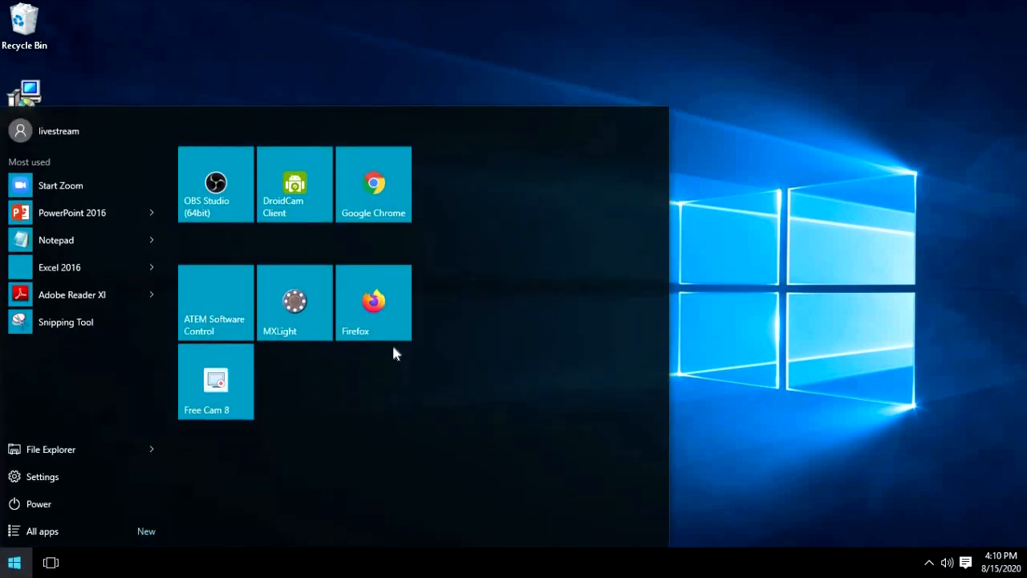
left_click(228, 194)
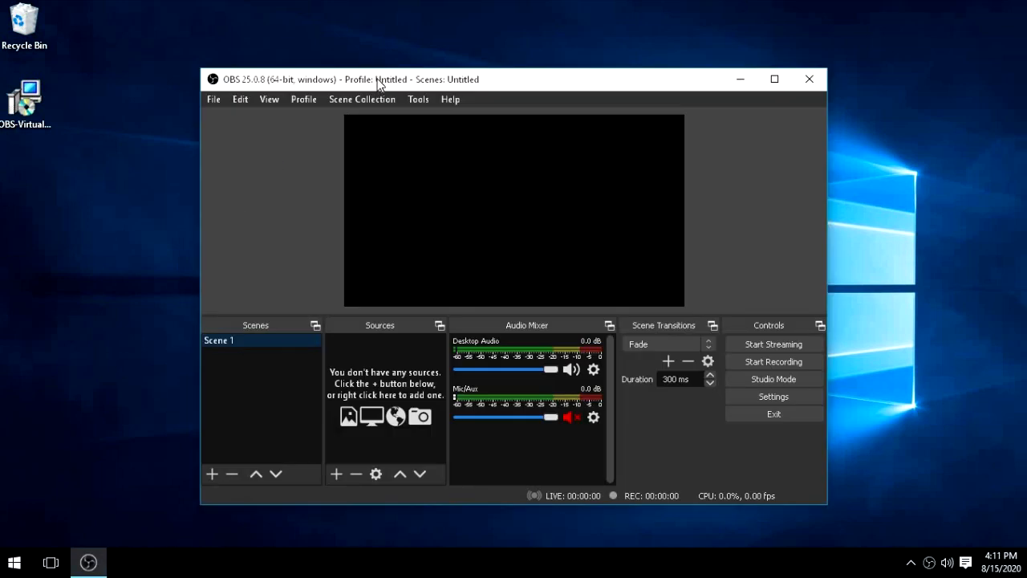
double_click(378, 81)
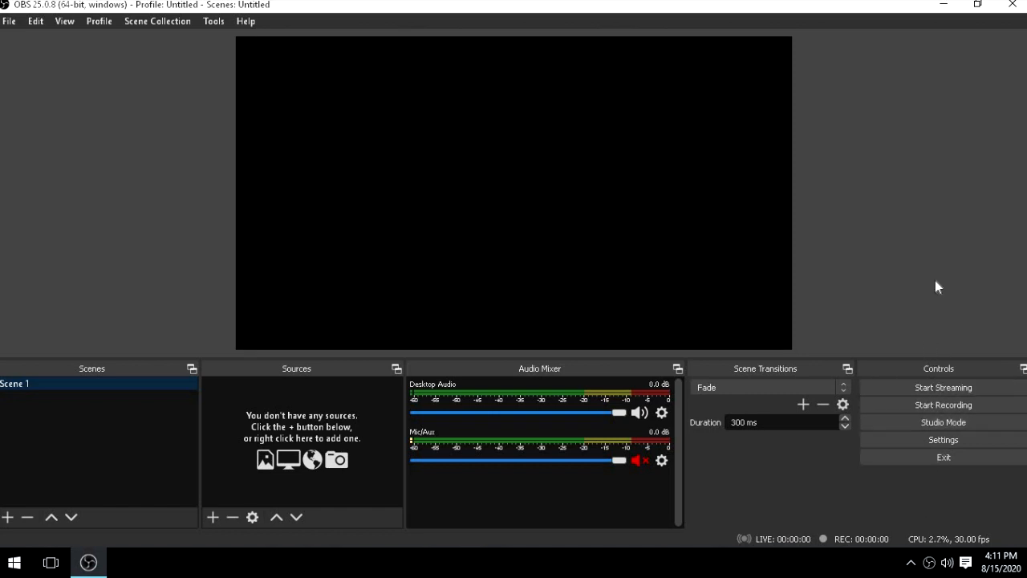
- Open the settings of the VirtualCam plugin
left_click(214, 23)
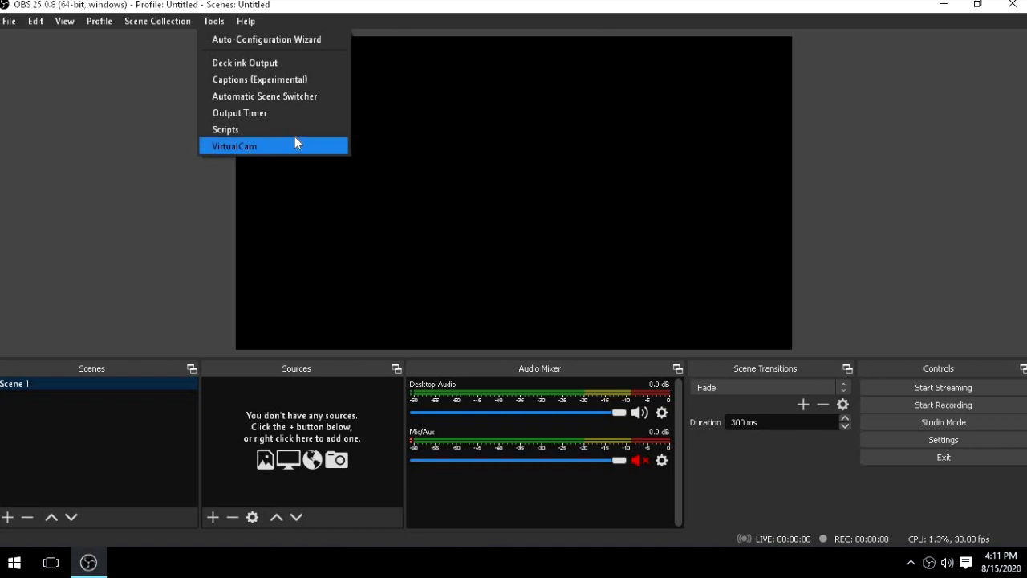
left_click(275, 146)
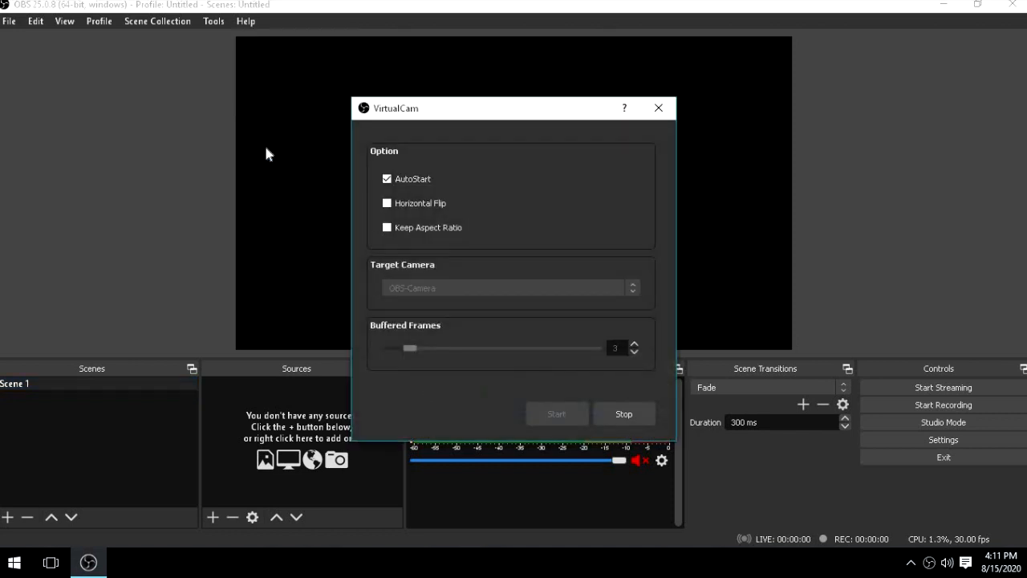
- Stop the running virtual camera output and set the AutoStart option to enabled in the VirtualCam settings
left_click_drag(451, 119, 404, 97)
left_click(374, 153)
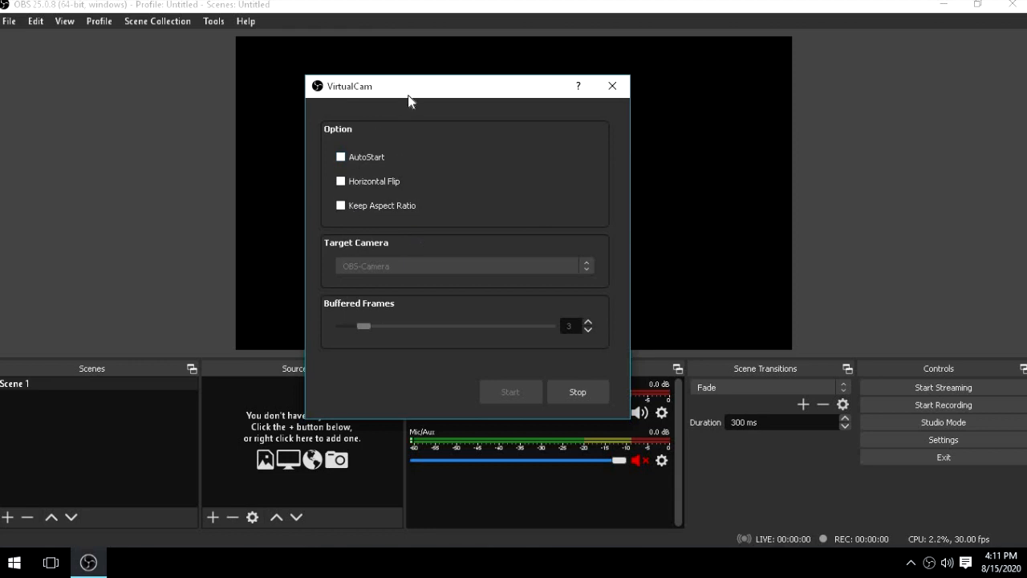
left_click_drag(407, 97, 485, 92)
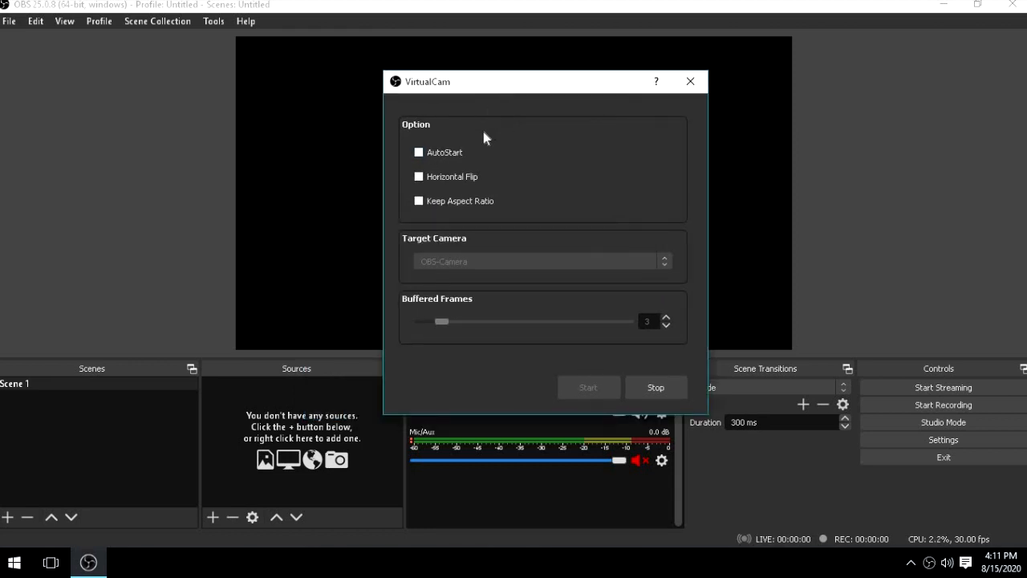
left_click(425, 156)
left_click(640, 387)
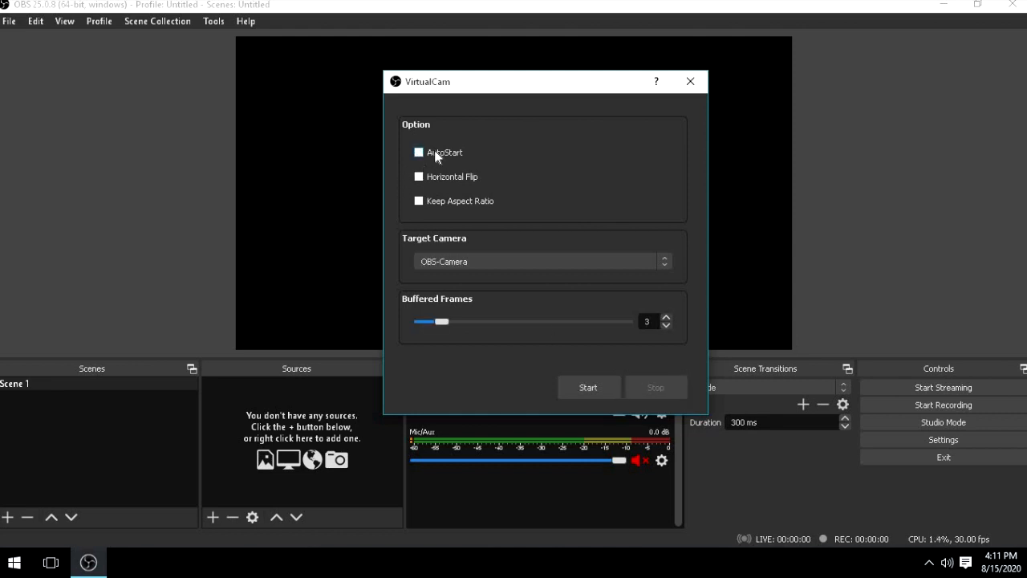
- Start the virtual camera with OBS-Camera as its target camera and close the VirtualCam settings
left_click(577, 262)
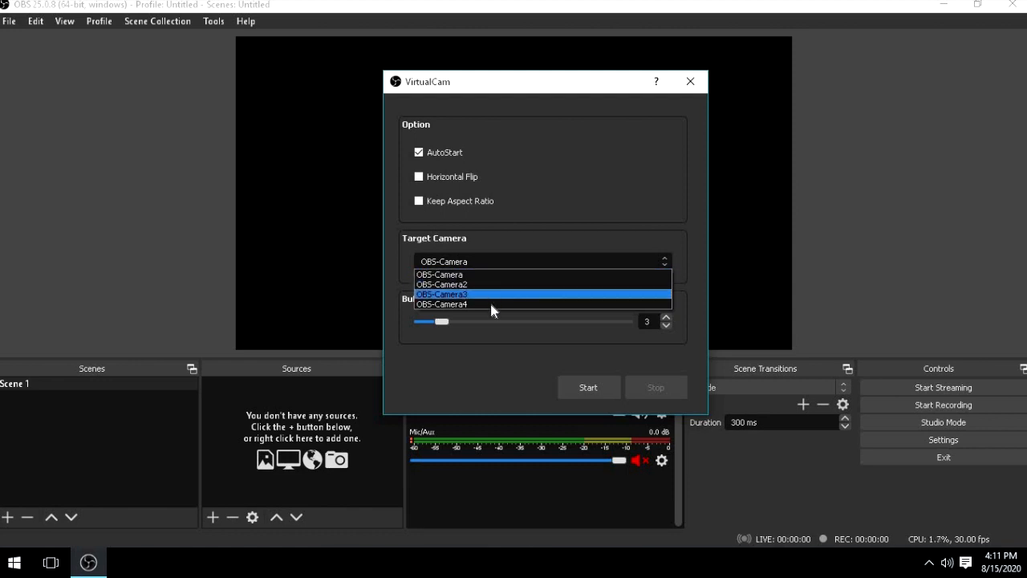
left_click(498, 261)
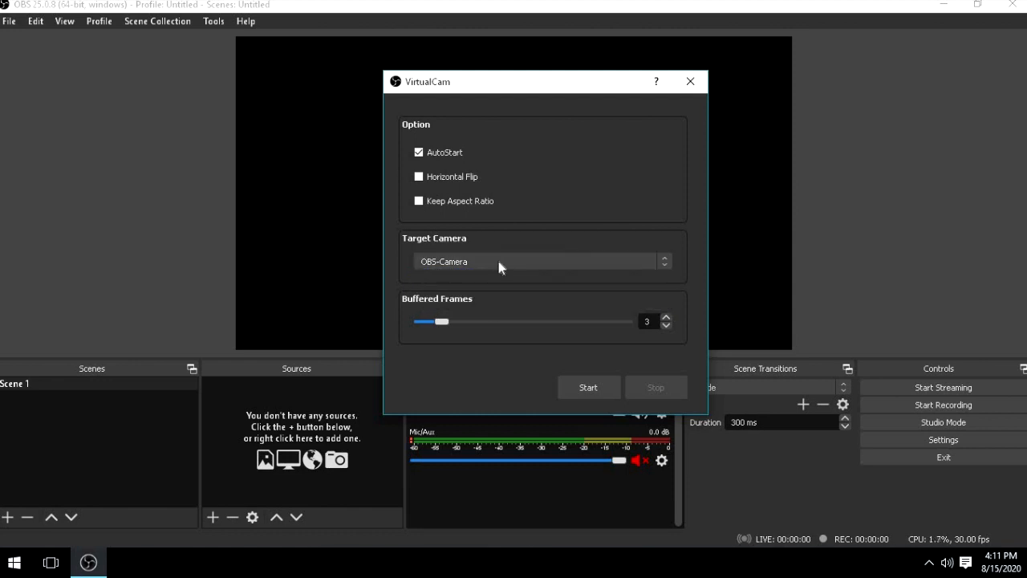
left_click(498, 261)
left_click(472, 275)
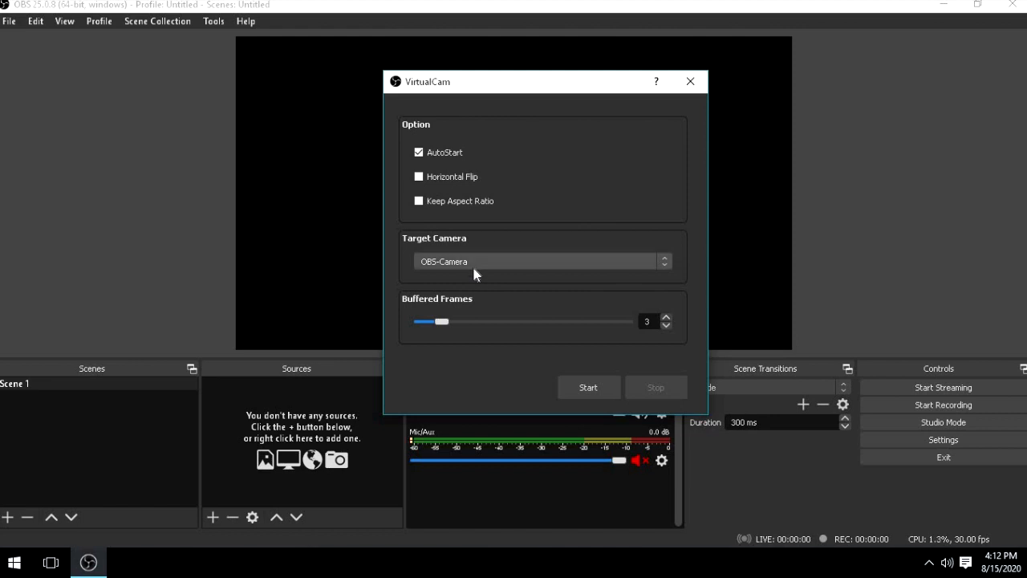
left_click(600, 385)
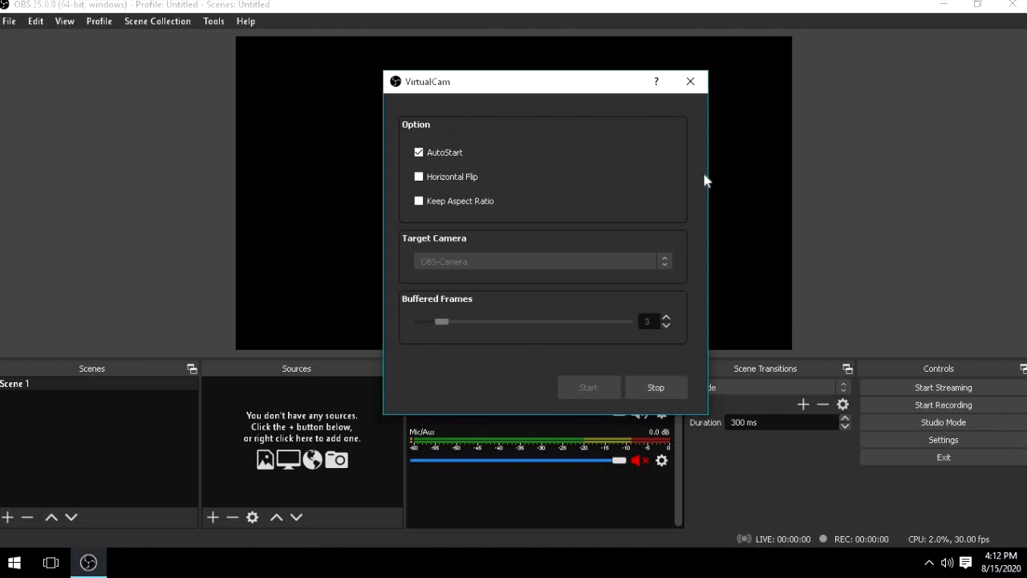
left_click(690, 84)
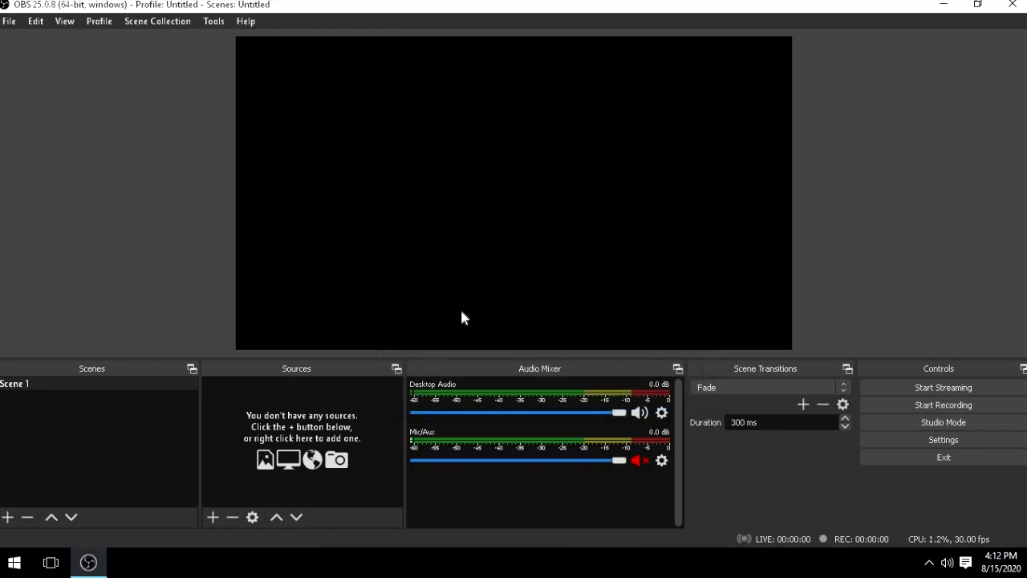
- Add a second scene named Scene 2
left_click(30, 384)
left_click(7, 516)
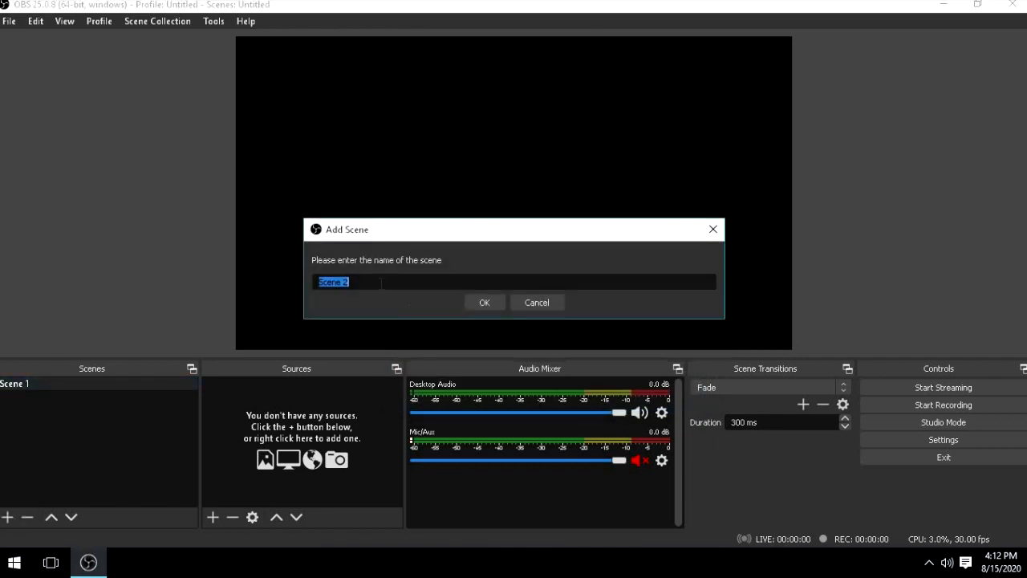
left_click(382, 283)
key("Return")
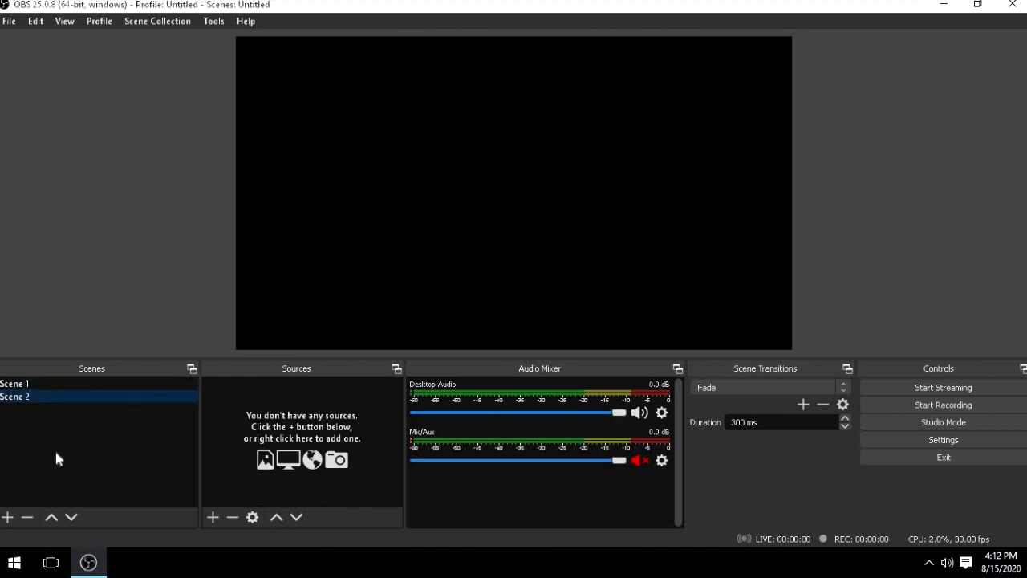
- Switch back and forth between Scene 1 and Scene 2 to compare them
left_click(73, 383)
left_click(74, 397)
left_click(73, 383)
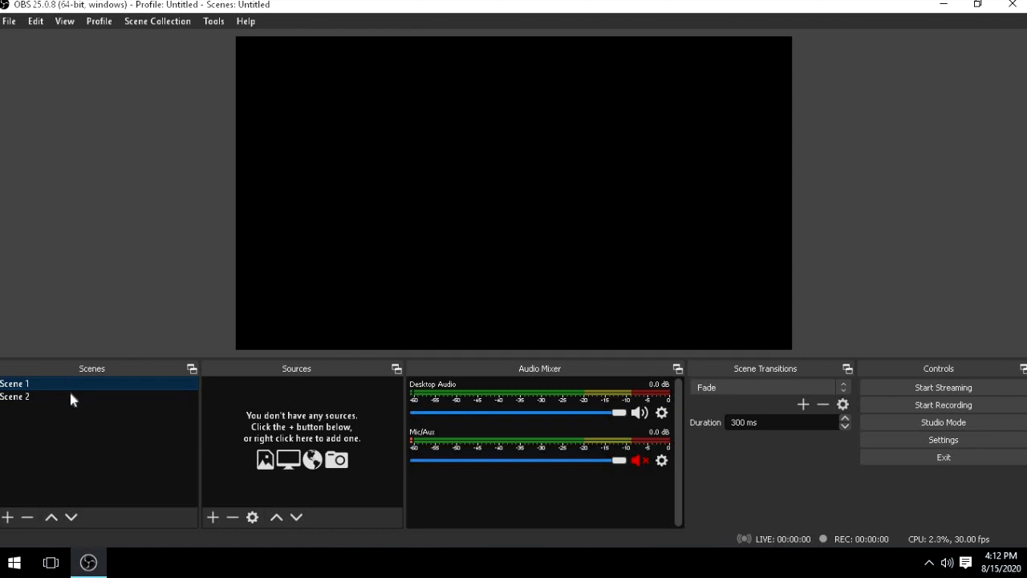
left_click(70, 397)
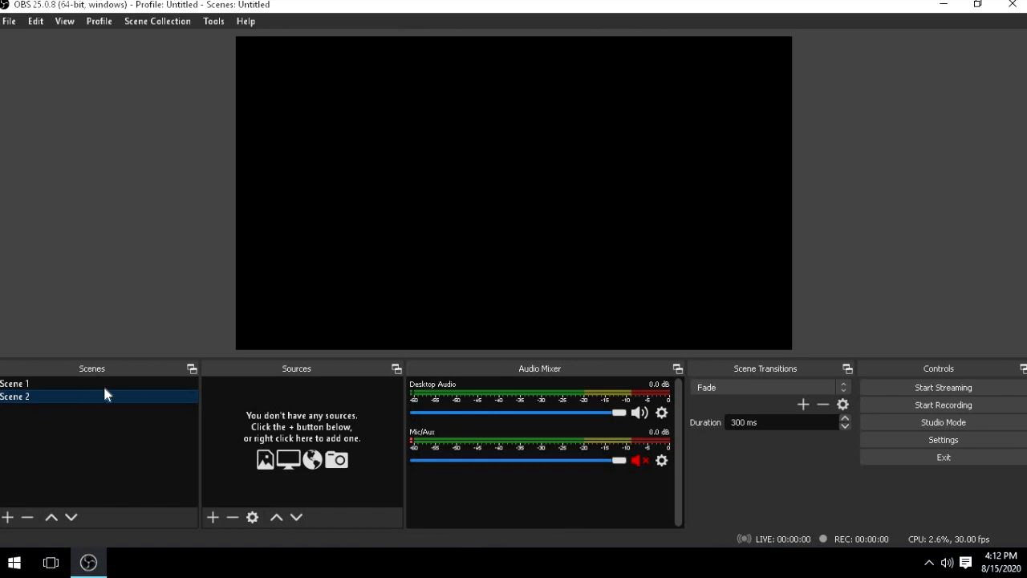
left_click(104, 384)
left_click(112, 396)
left_click(104, 382)
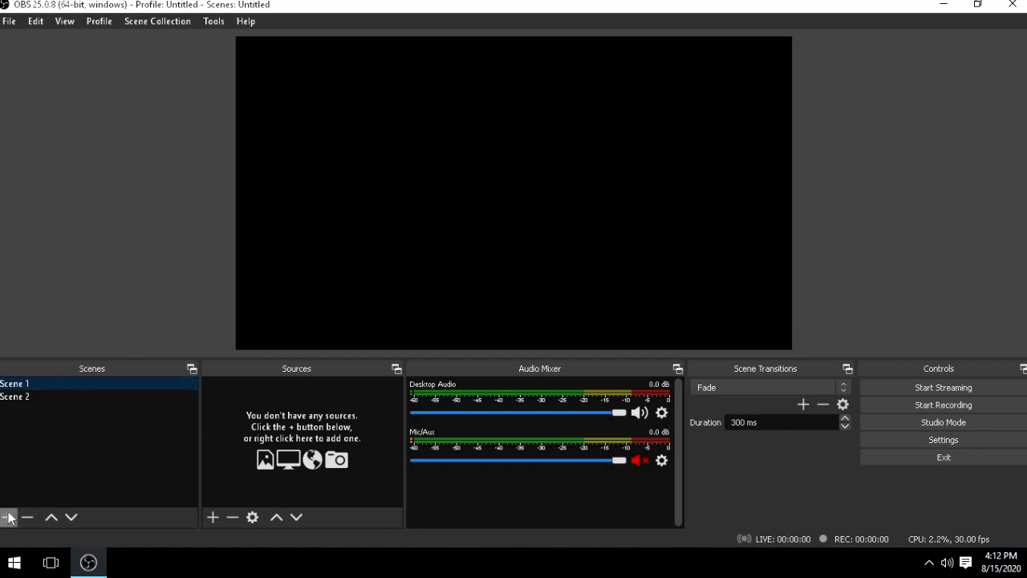
- Remove Scene 2 from the scene list and confirm the removal
left_click(34, 393)
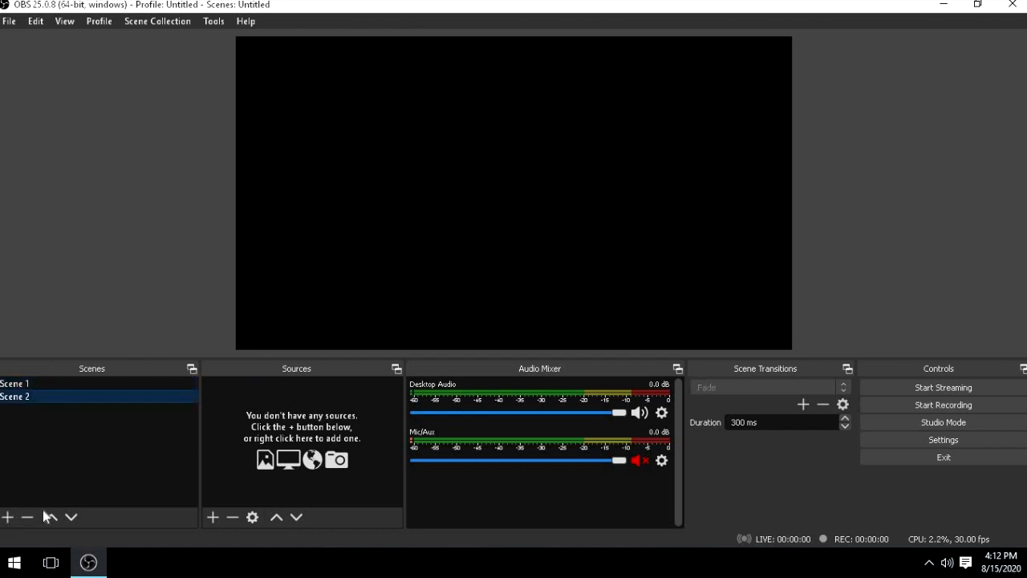
left_click(26, 519)
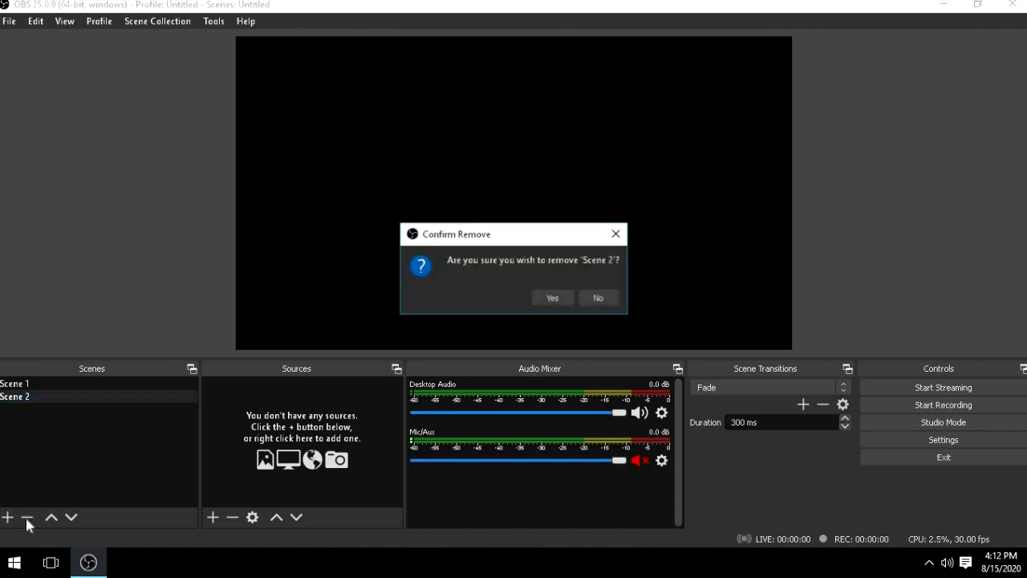
left_click(553, 298)
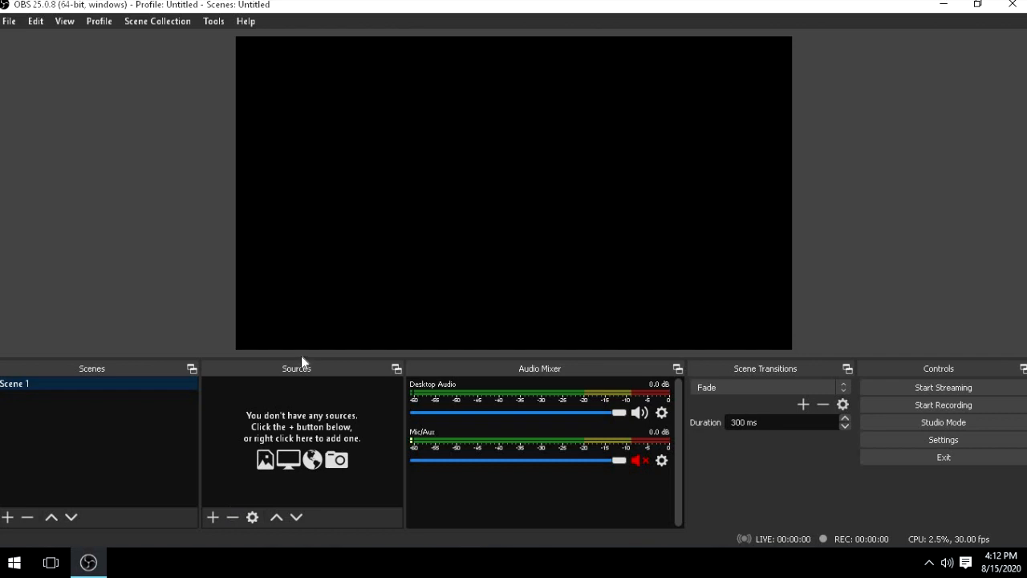
- Add a new Video Capture Device source named myDroidCam to Scene 1
left_click(212, 517)
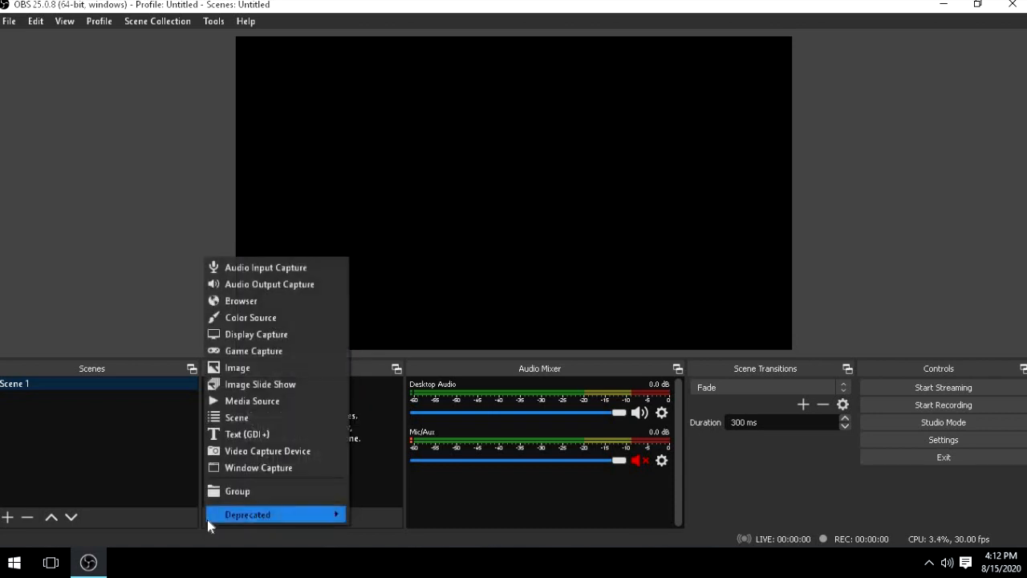
left_click(211, 521)
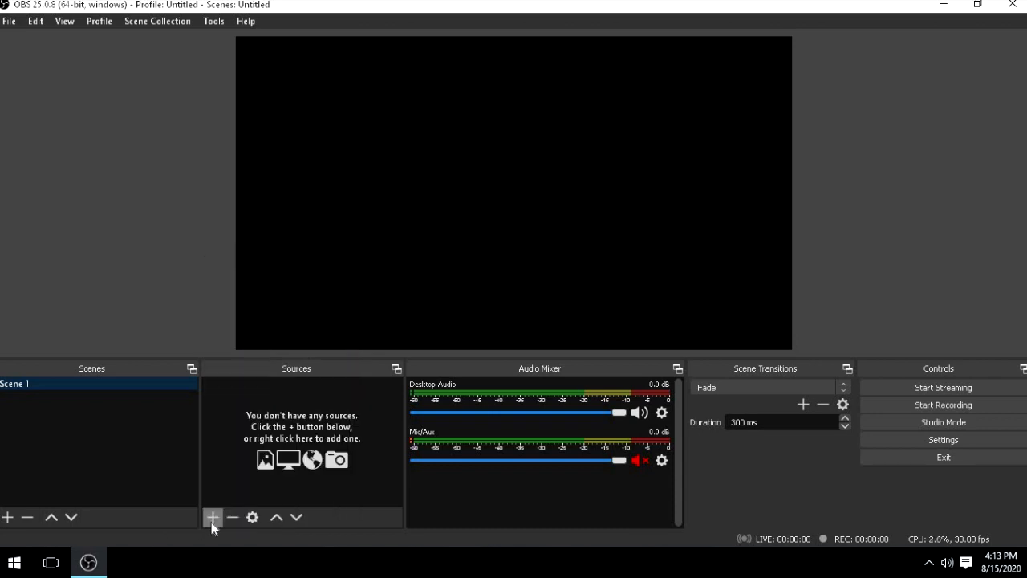
left_click(211, 521)
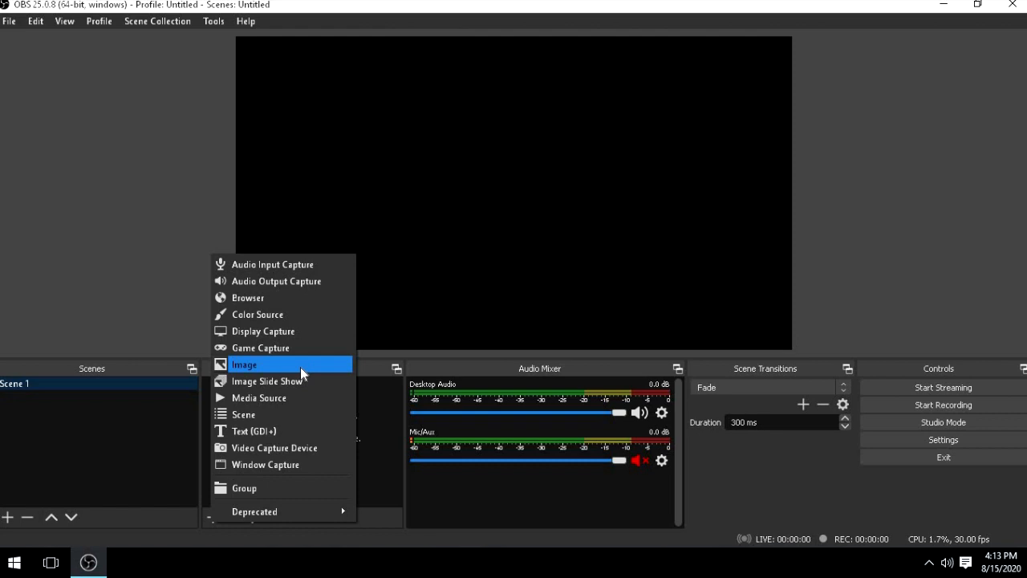
left_click(306, 454)
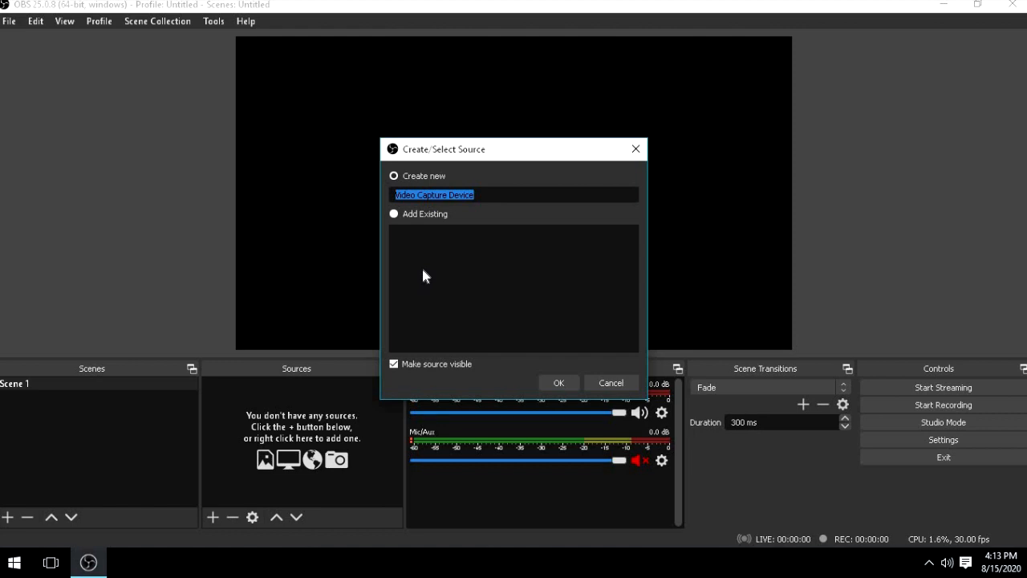
type("my")
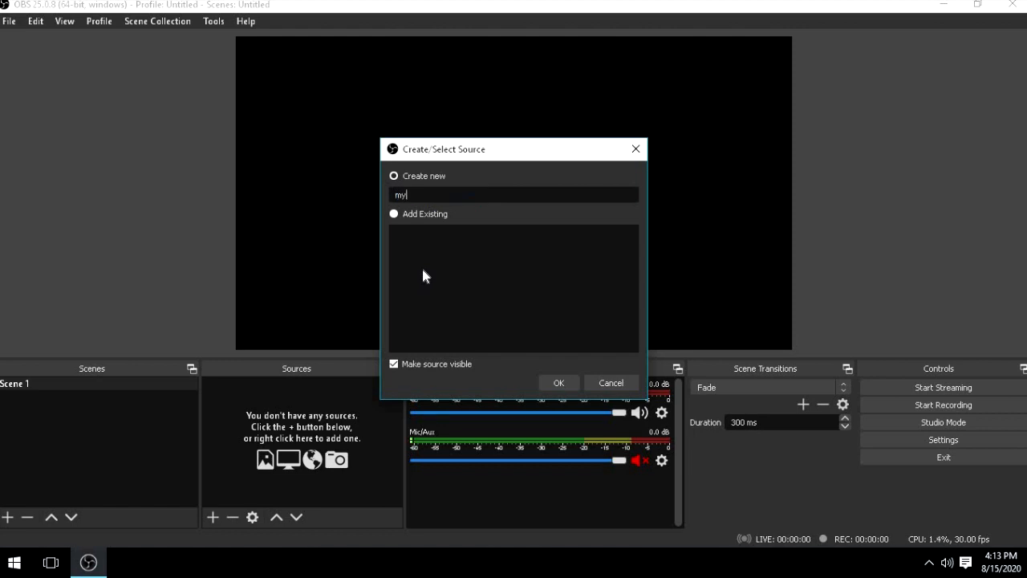
type("DroidCam")
left_click(557, 382)
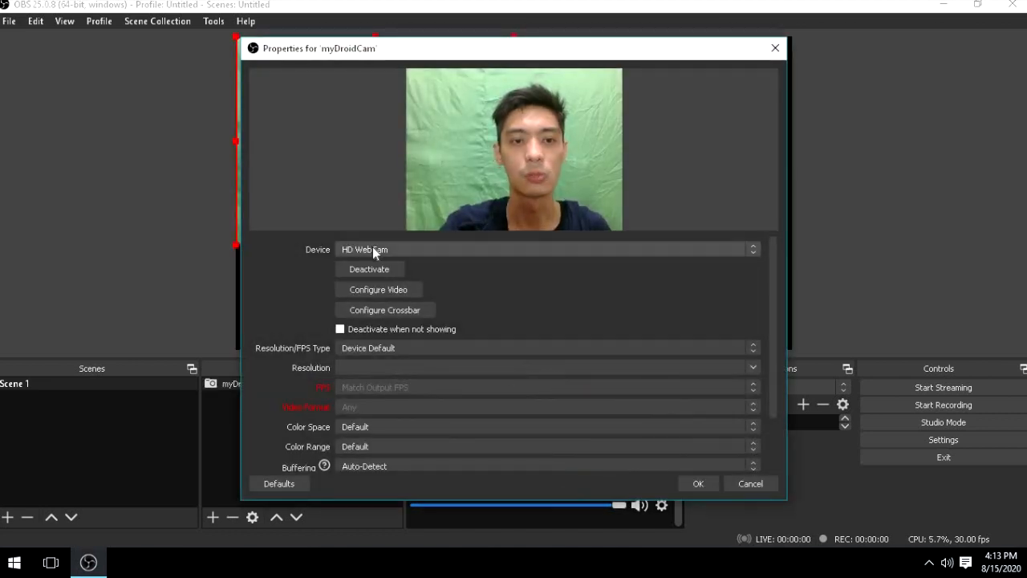
- Set the capture device of the myDroidCam source to DroidCam Source 3 and accept its properties
left_click(373, 247)
left_click(327, 250)
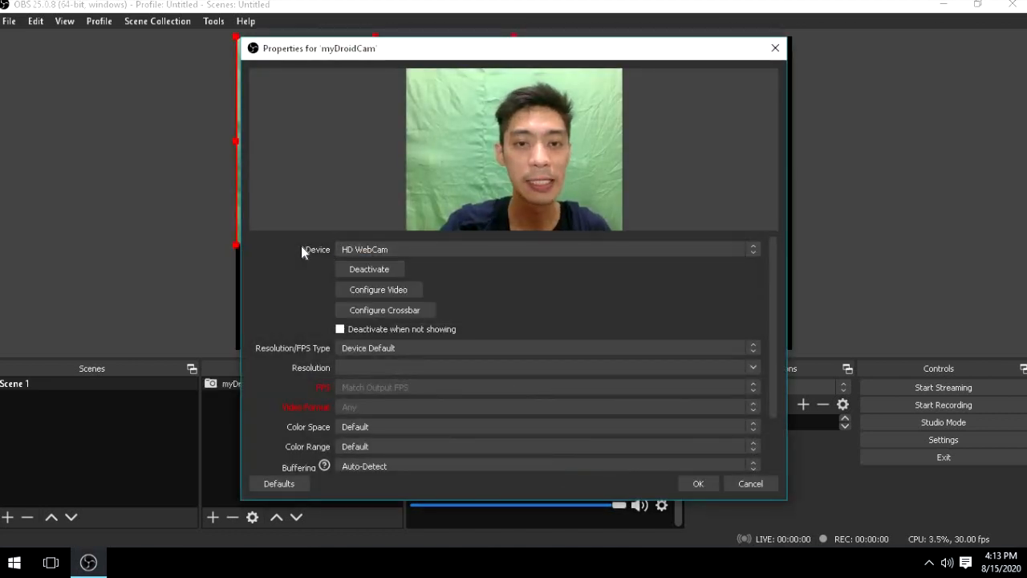
left_click(368, 255)
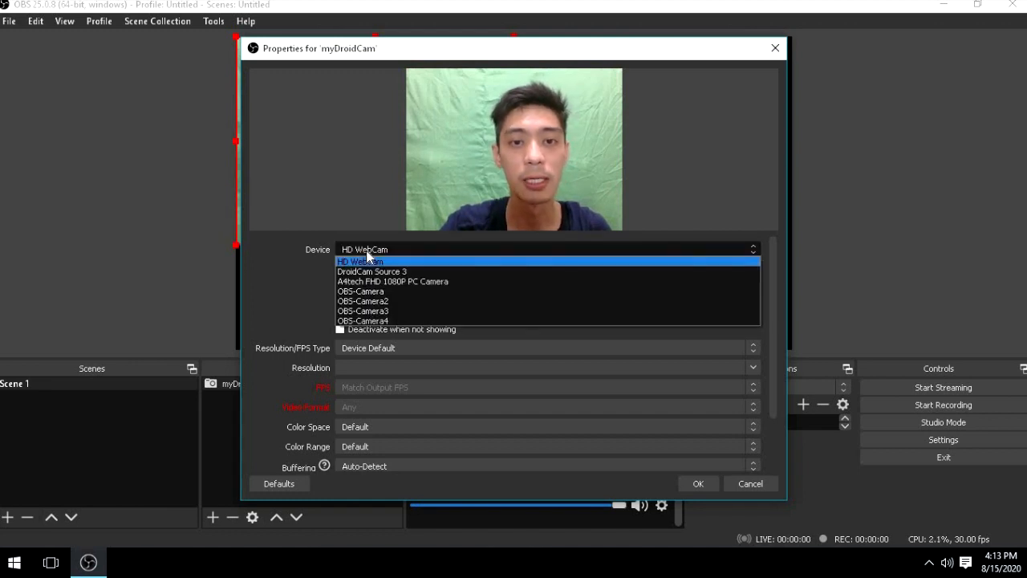
left_click(367, 262)
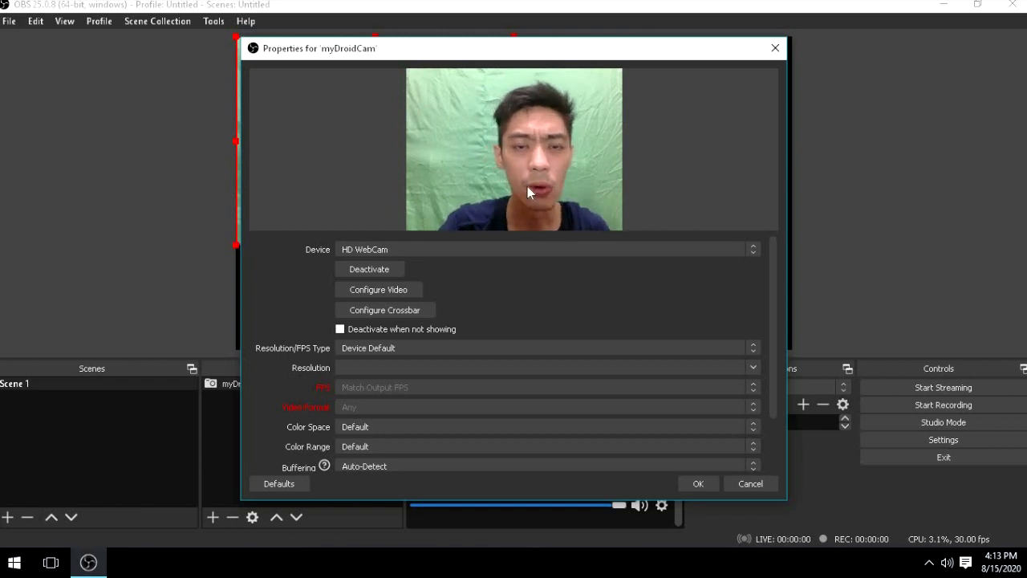
left_click(416, 251)
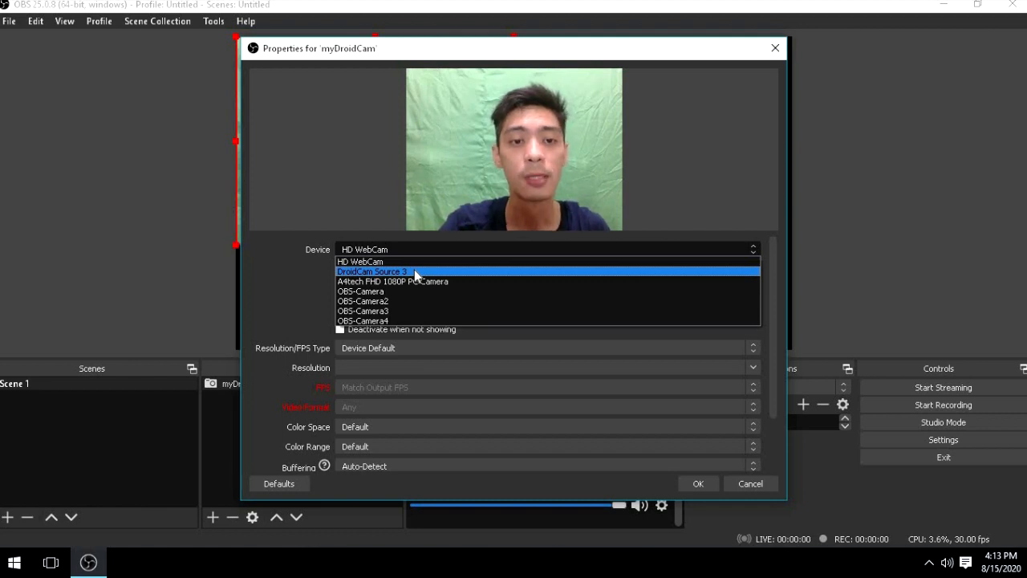
left_click(414, 270)
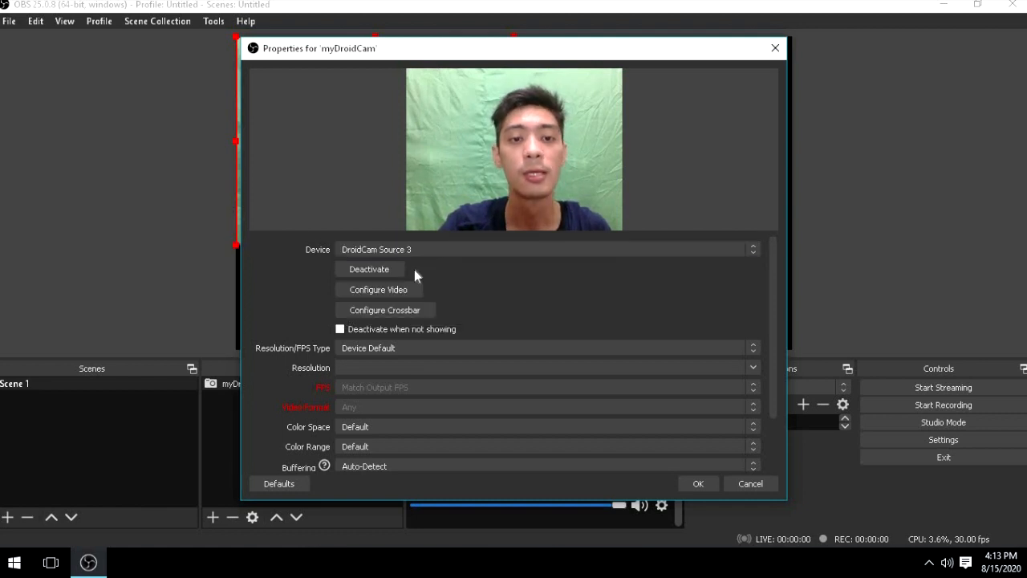
left_click(698, 484)
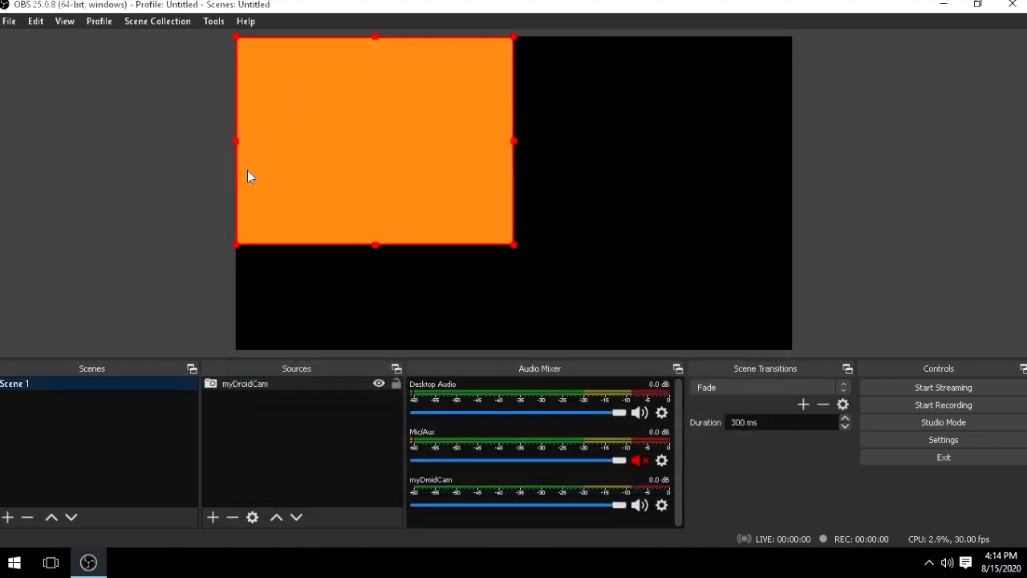
- Switch to DroidCam Client, start the video-only WiFi connection to 192.168.1.10 on port 4747, and minimize the client
left_click(13, 562)
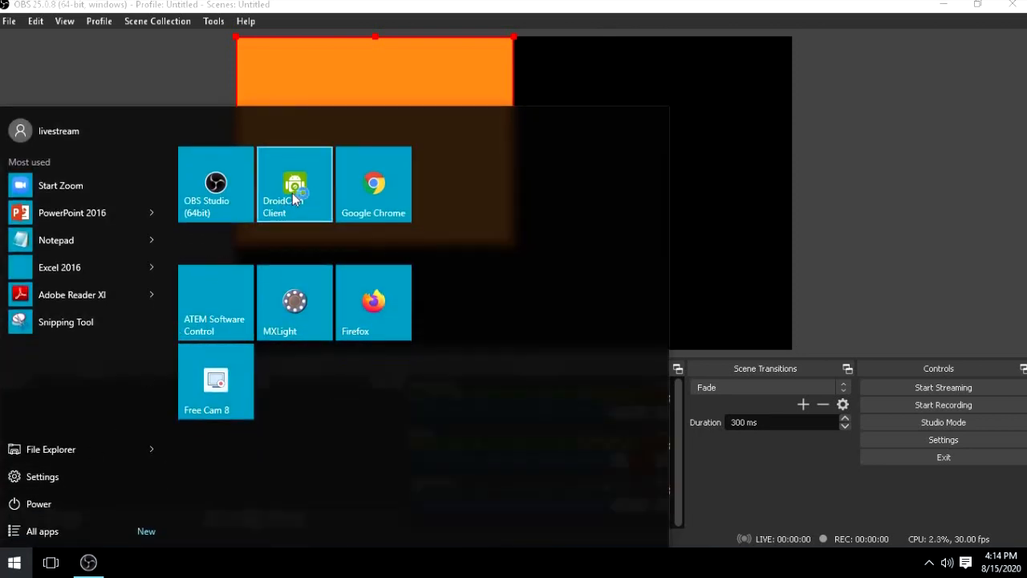
left_click(294, 192)
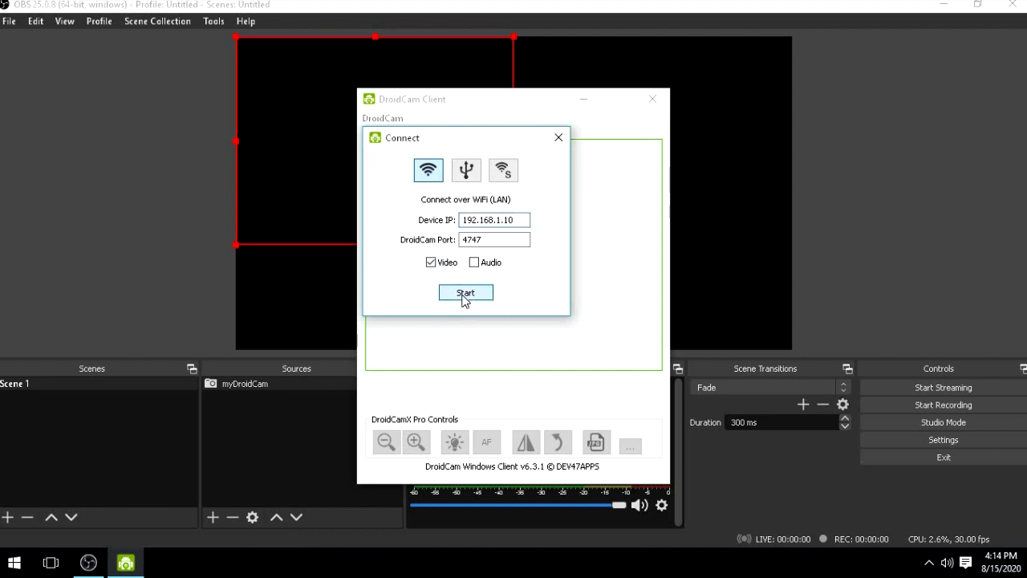
left_click(463, 294)
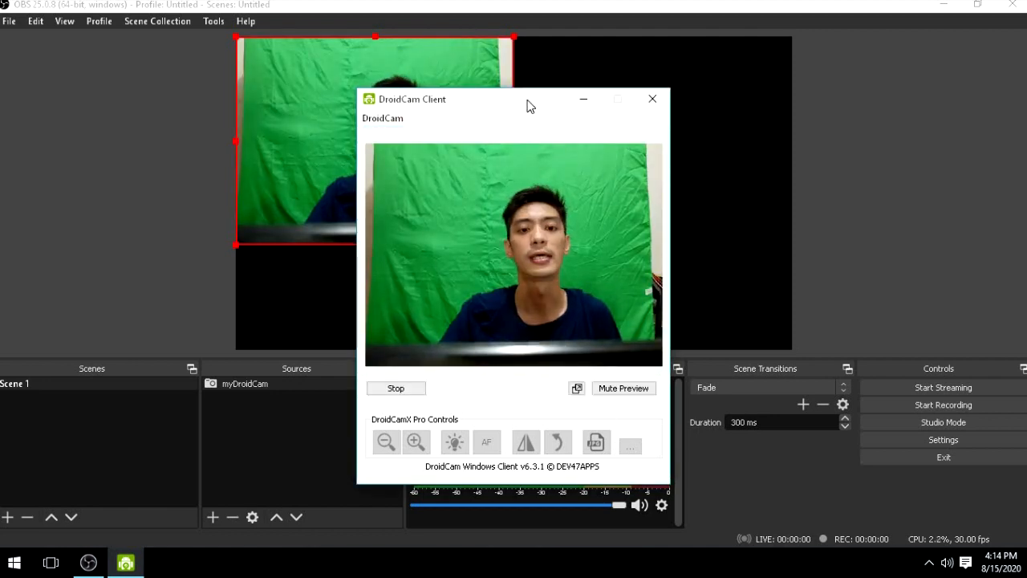
left_click_drag(528, 104, 209, 81)
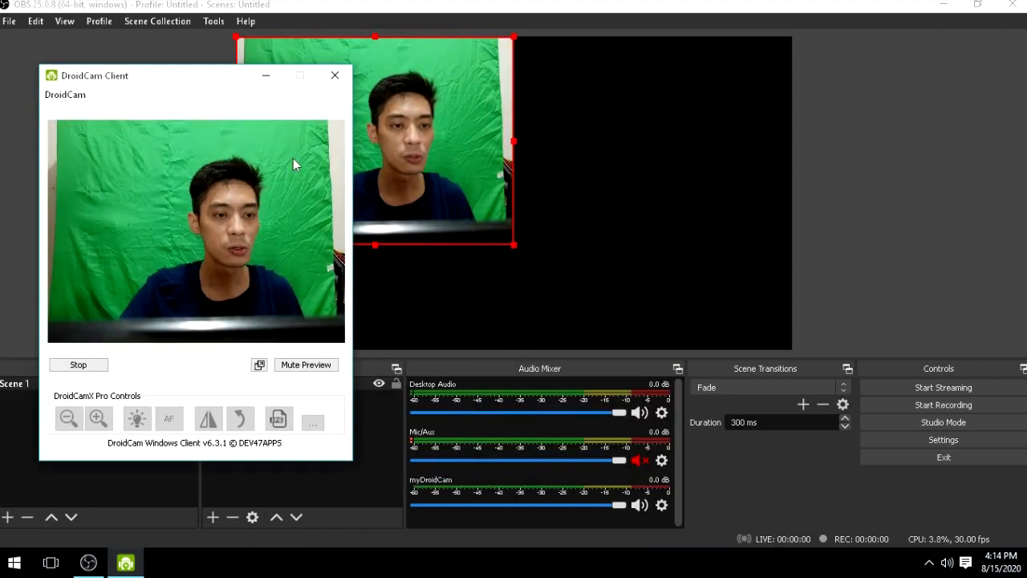
left_click(265, 77)
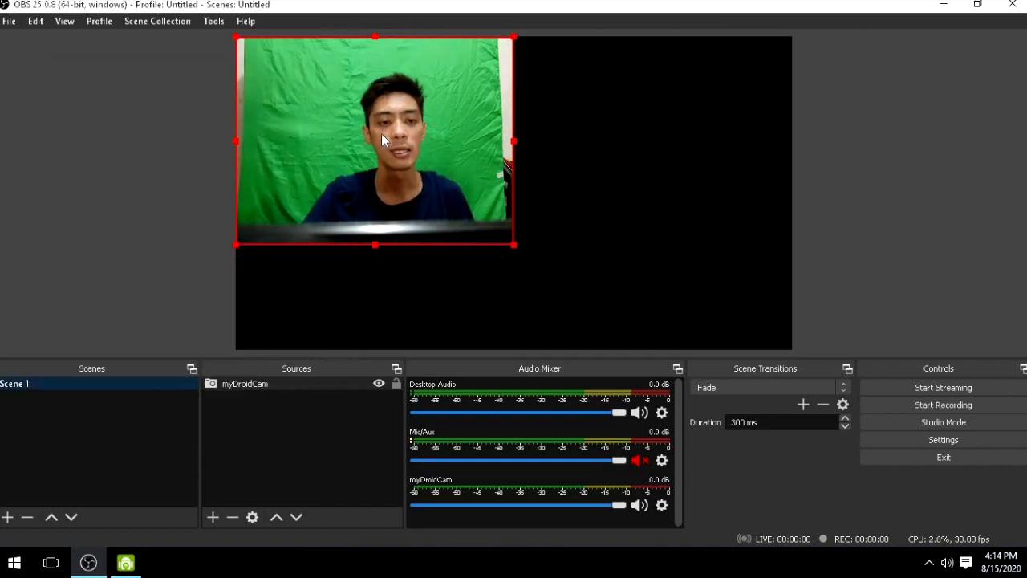
- Enlarge the myDroidCam video and position it so the green backdrop fills the whole canvas and its outer edges fall outside
left_click_drag(308, 103, 425, 126)
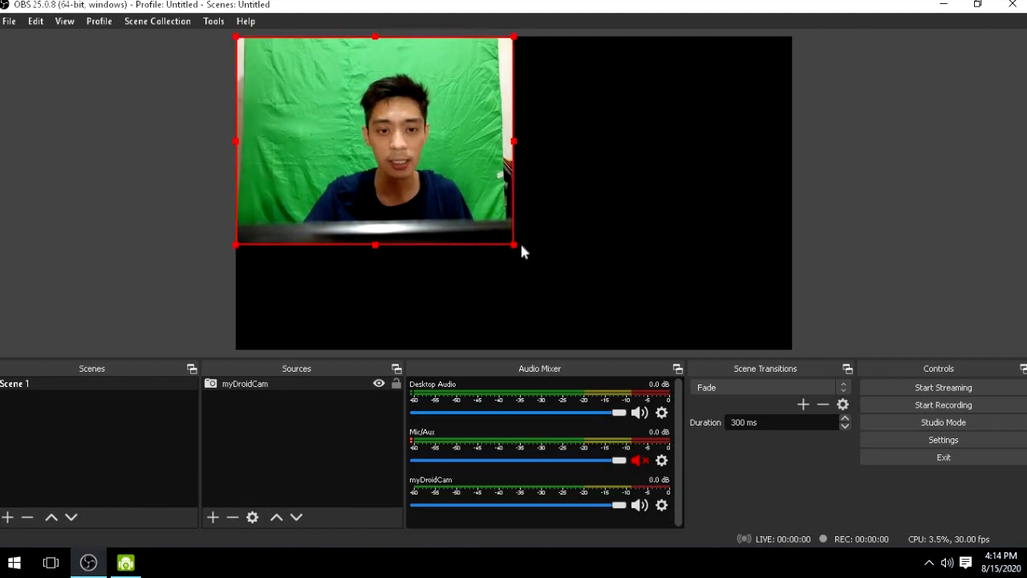
left_click_drag(522, 246, 683, 339)
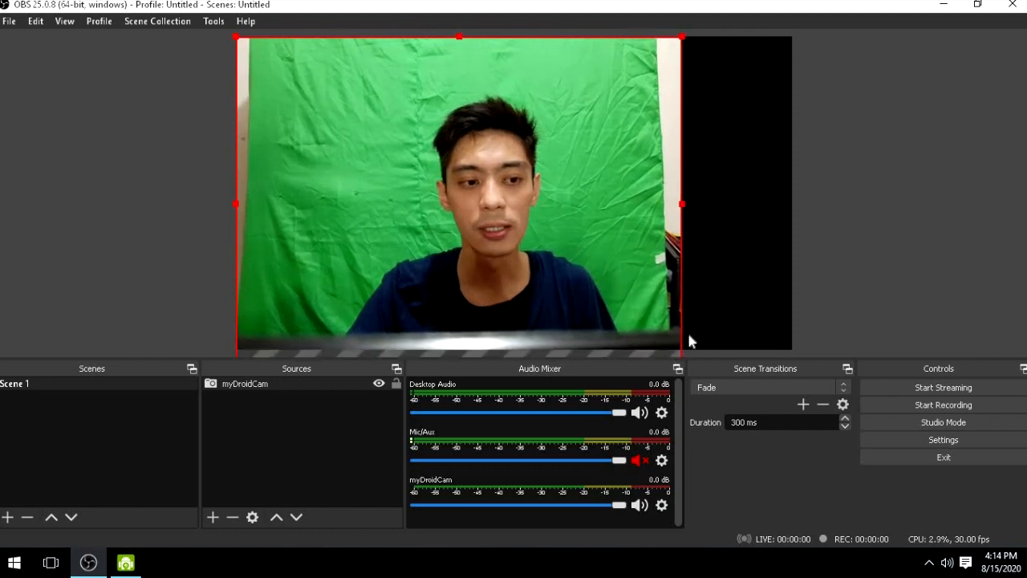
left_click_drag(683, 213, 825, 271)
left_click_drag(452, 153, 436, 138)
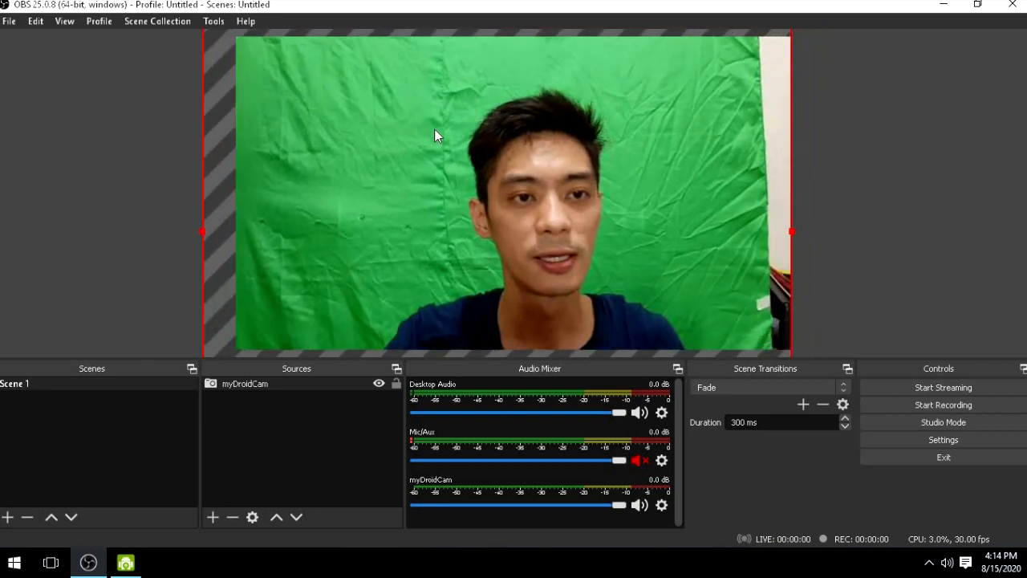
left_click_drag(791, 222, 830, 231)
left_click_drag(690, 248, 690, 213)
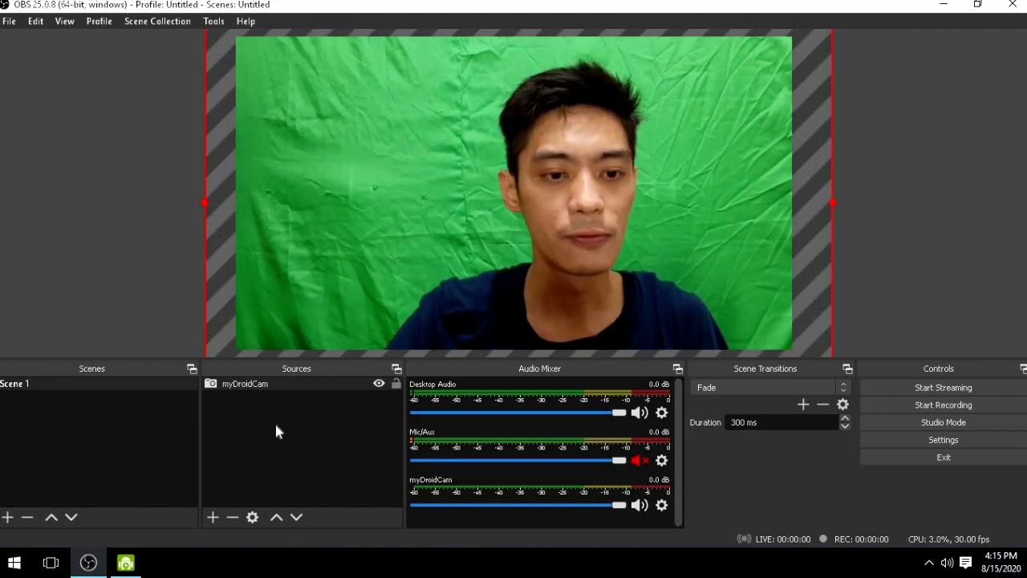
- Add a Chroma Key effect filter to the myDroidCam source, keeping the default filter name
left_click(303, 387)
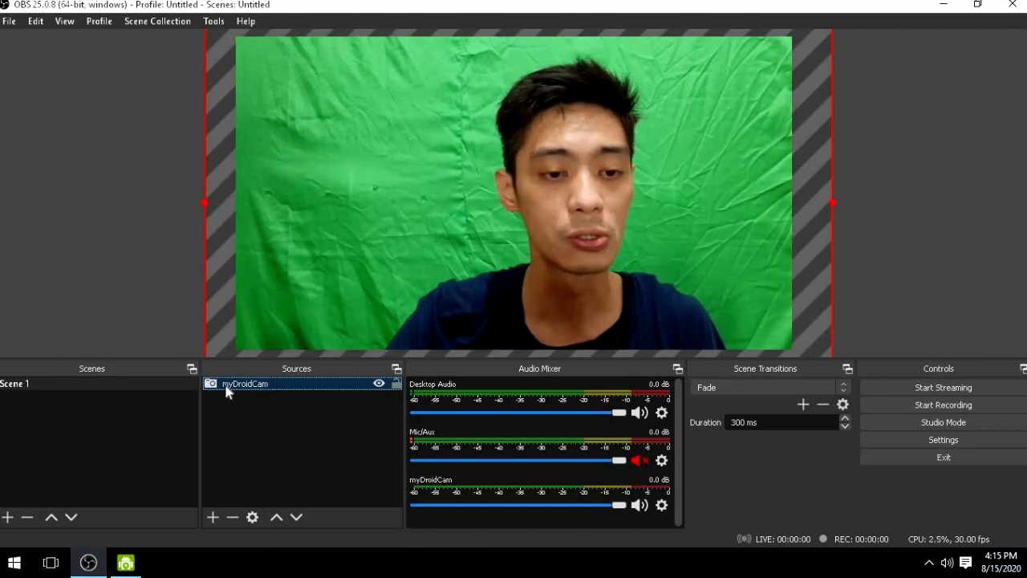
right_click(281, 385)
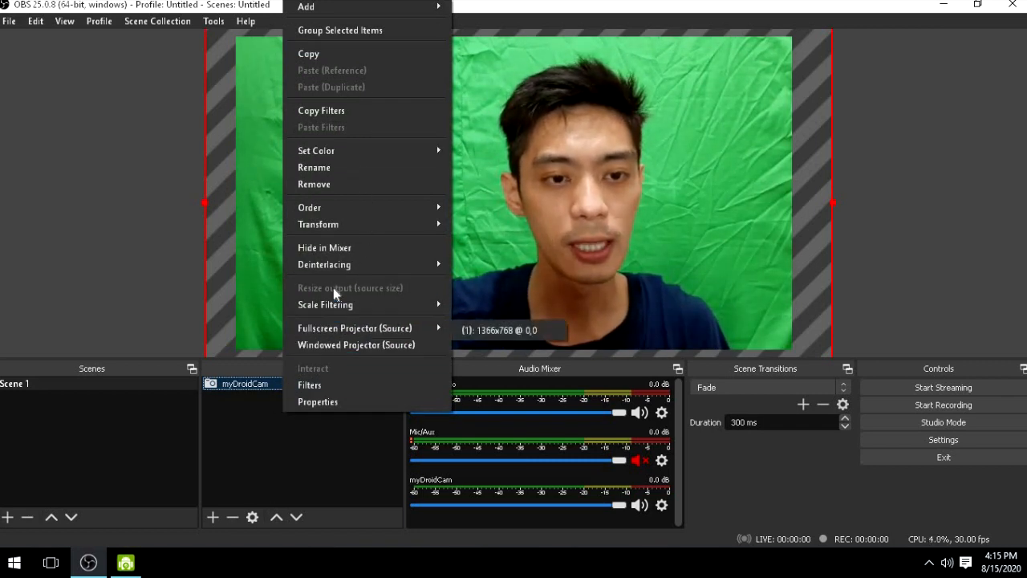
left_click(328, 386)
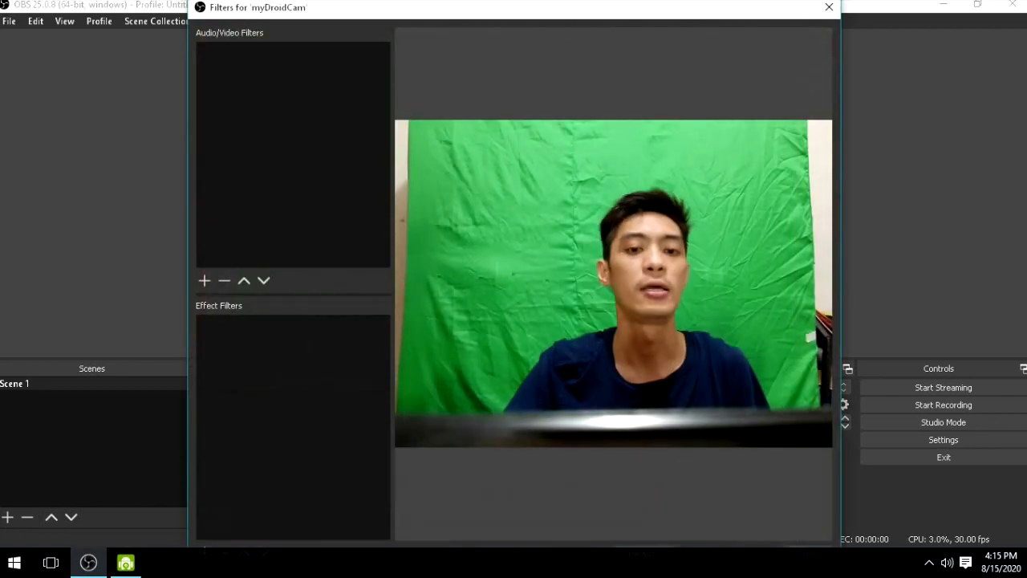
left_click(206, 546)
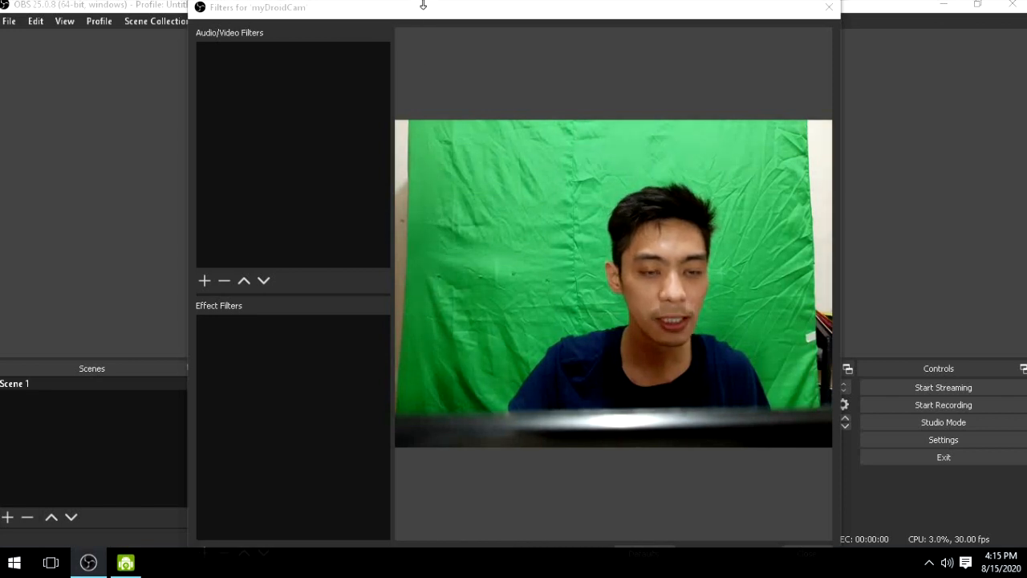
left_click_drag(422, 4, 554, 250)
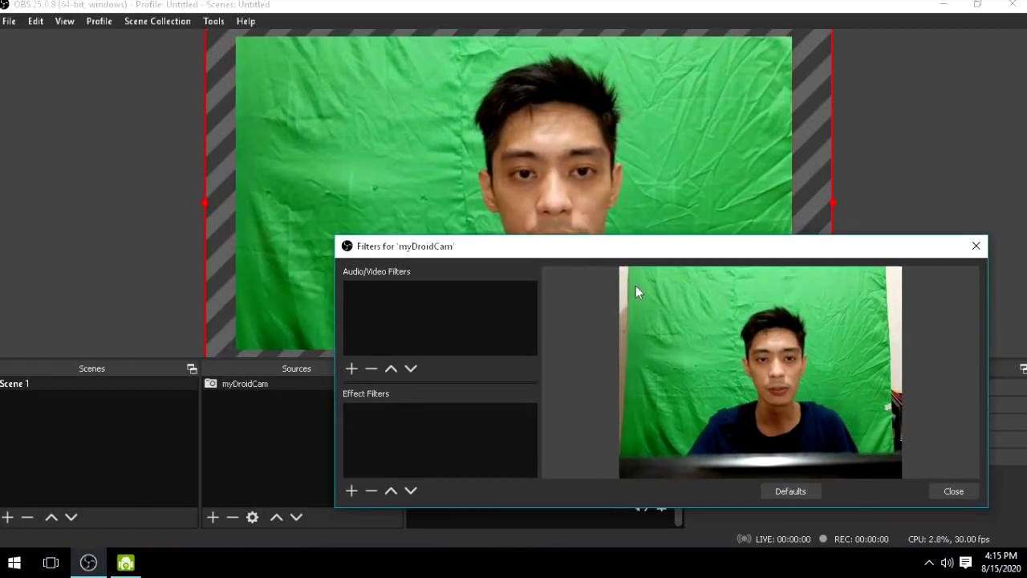
left_click(352, 490)
left_click(341, 506)
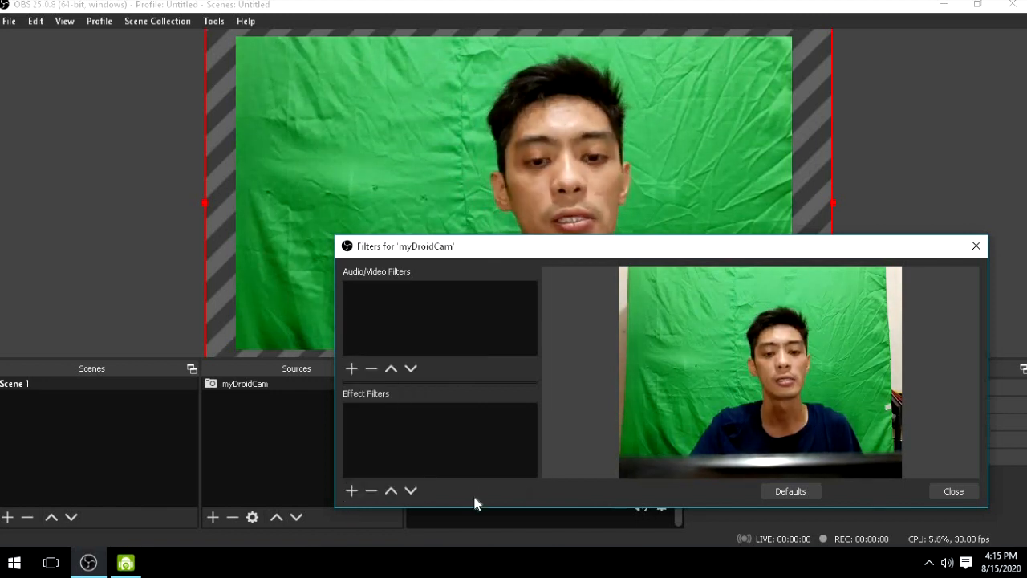
left_click(348, 493)
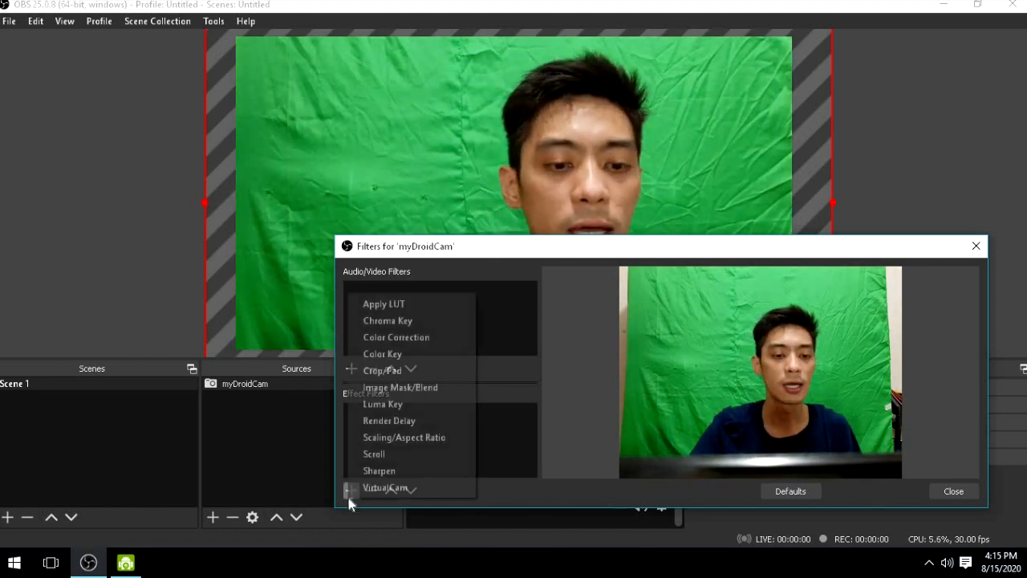
left_click(418, 320)
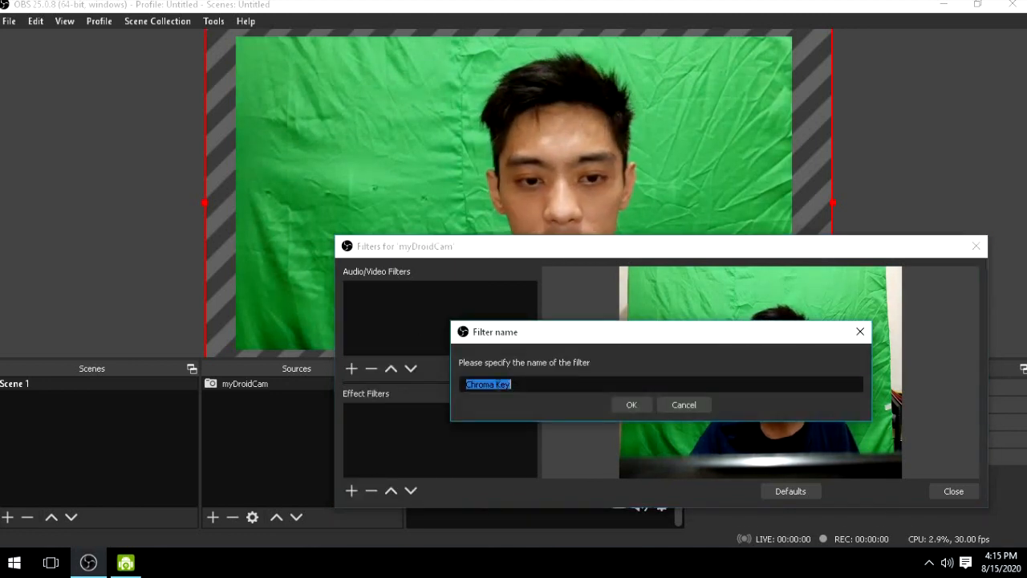
left_click(629, 407)
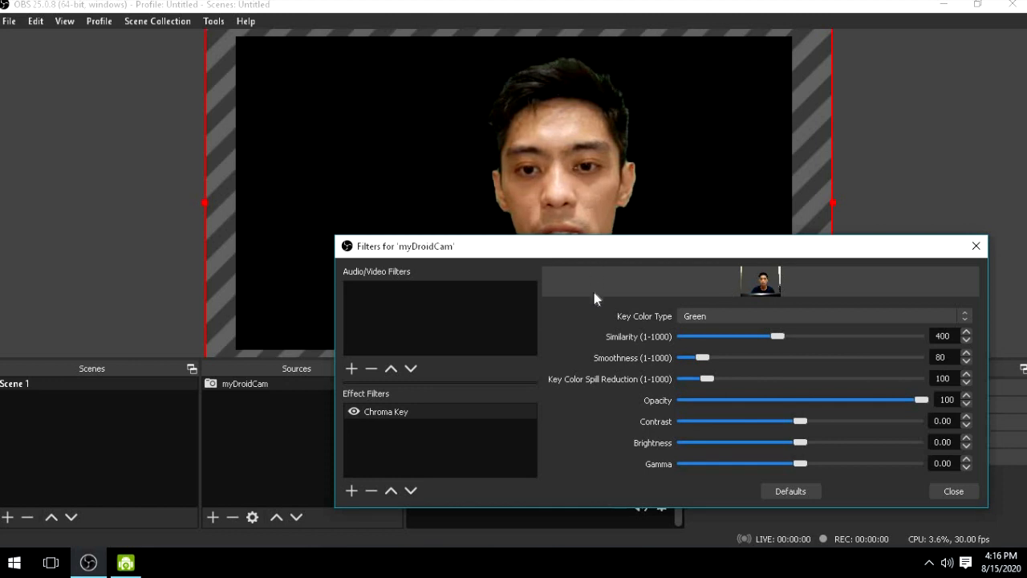
- Set the Chroma Key similarity to 408 and smoothness to 134, and close the filters
left_click_drag(646, 235, 649, 70)
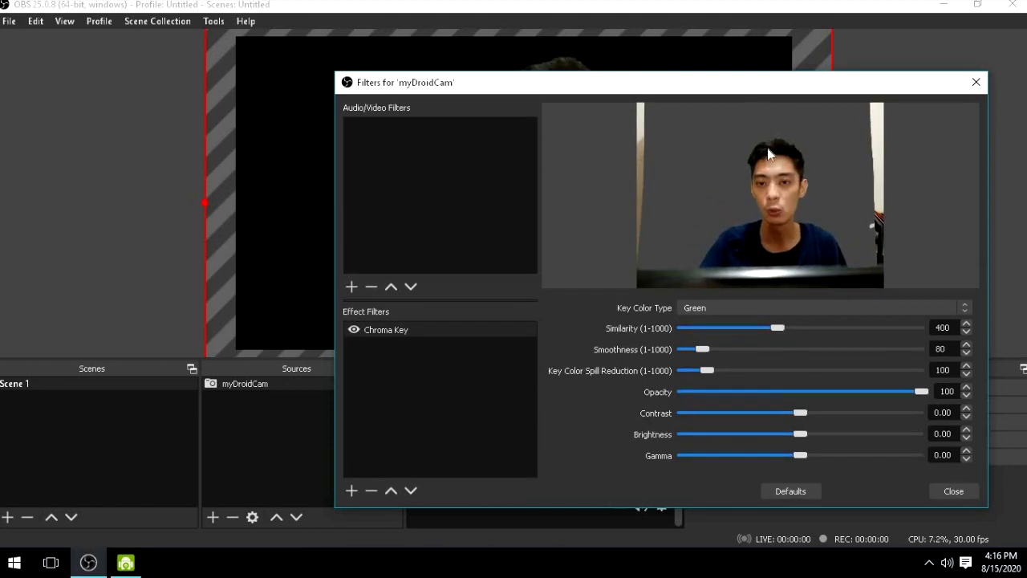
left_click_drag(762, 82, 884, 234)
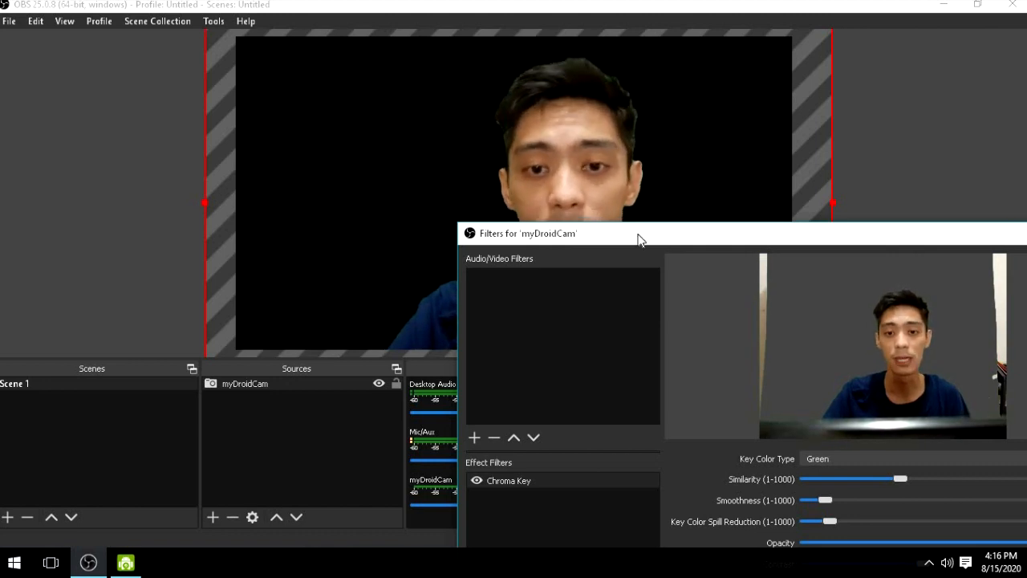
left_click_drag(639, 238, 357, 343)
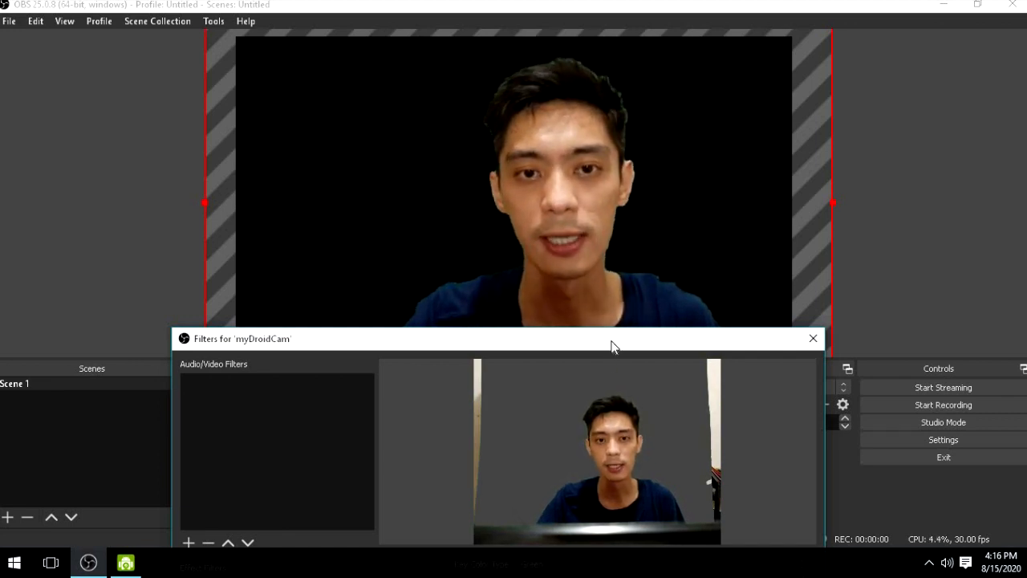
left_click_drag(611, 346, 812, 179)
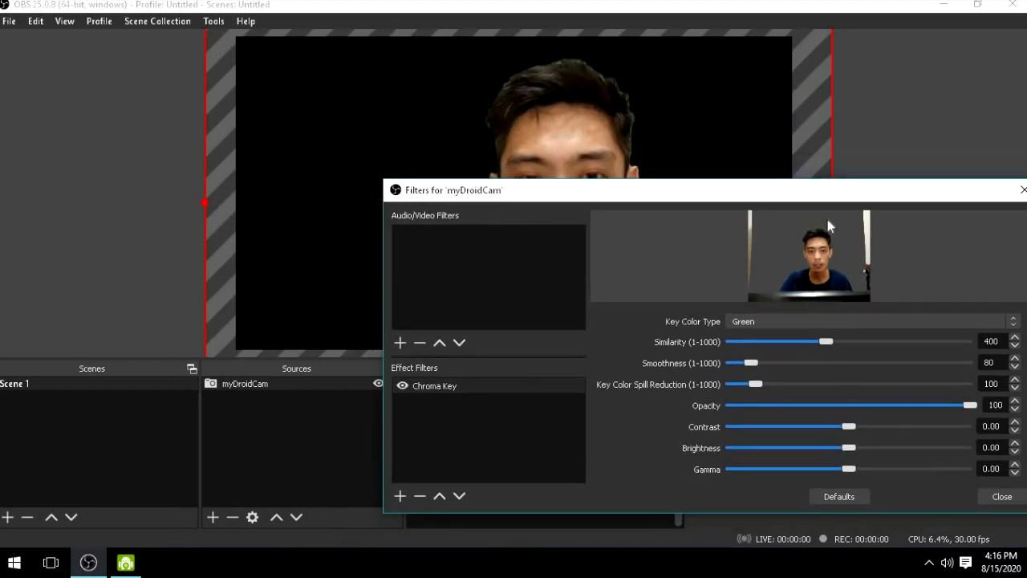
left_click_drag(789, 197, 692, 269)
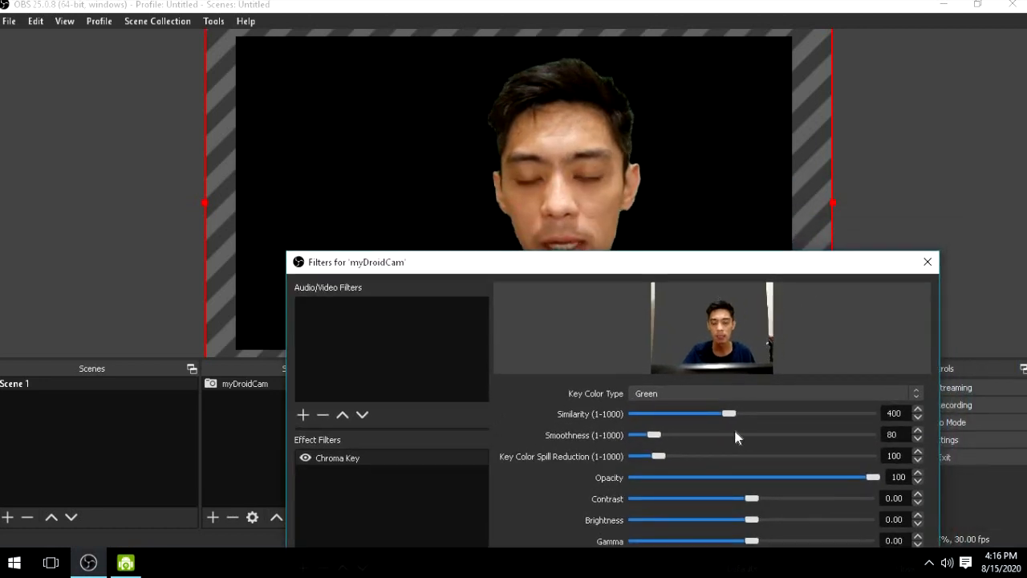
left_click_drag(727, 416, 731, 412)
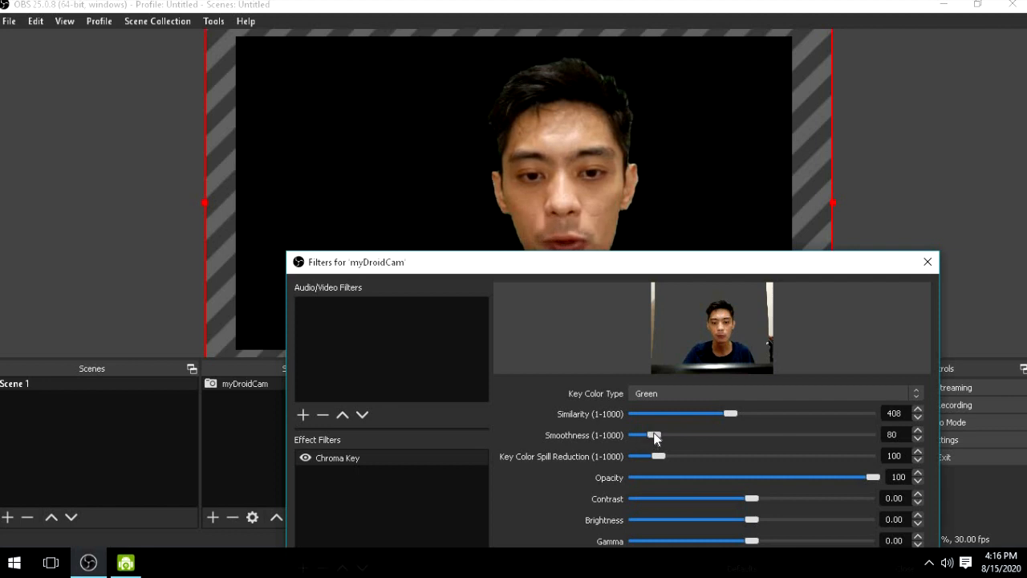
left_click_drag(655, 434, 618, 435)
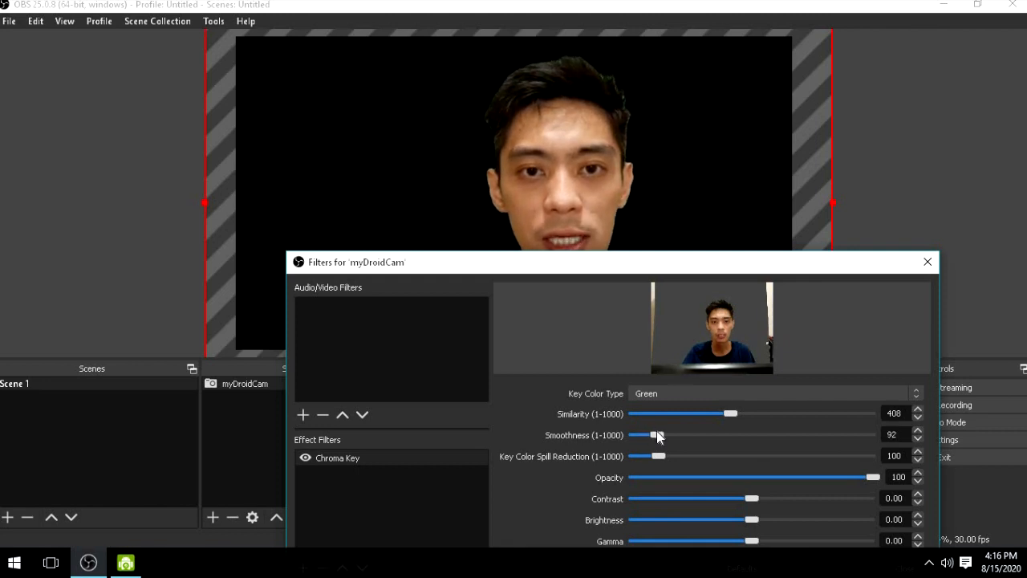
left_click_drag(661, 434, 667, 435)
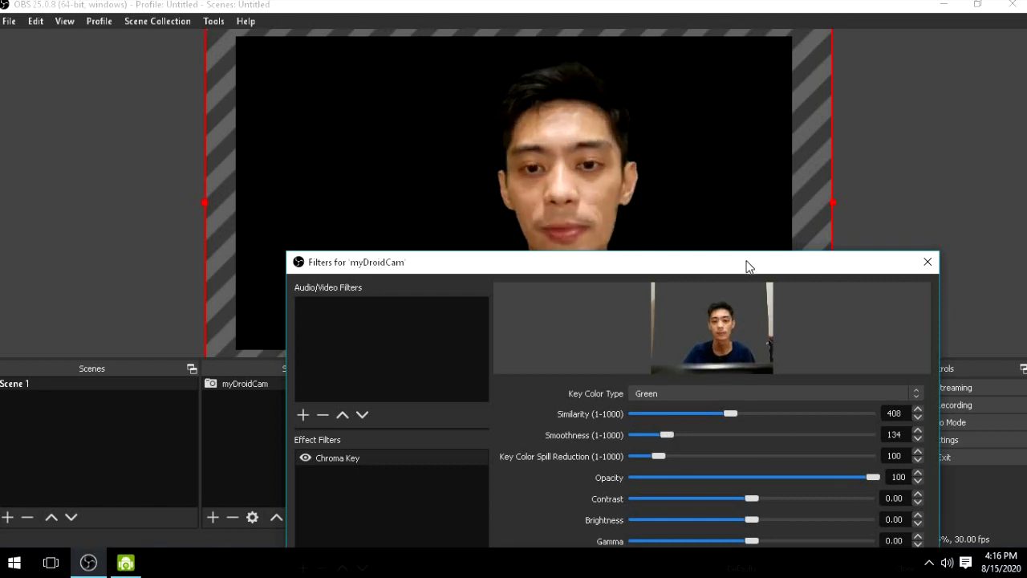
left_click_drag(746, 265, 812, 128)
left_click(972, 433)
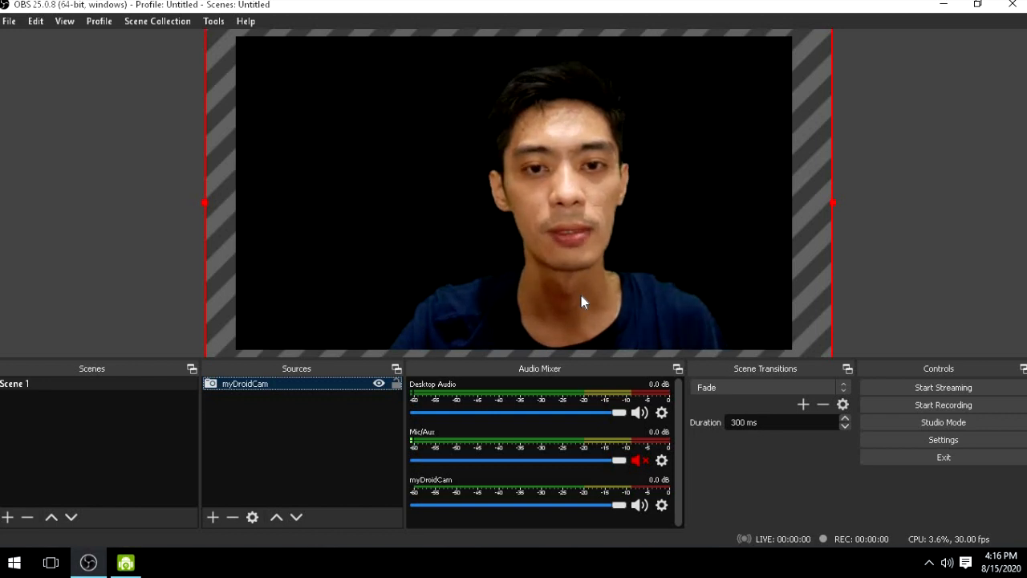
- Add a new Image source named myBackground to Scene 1
left_click(214, 518)
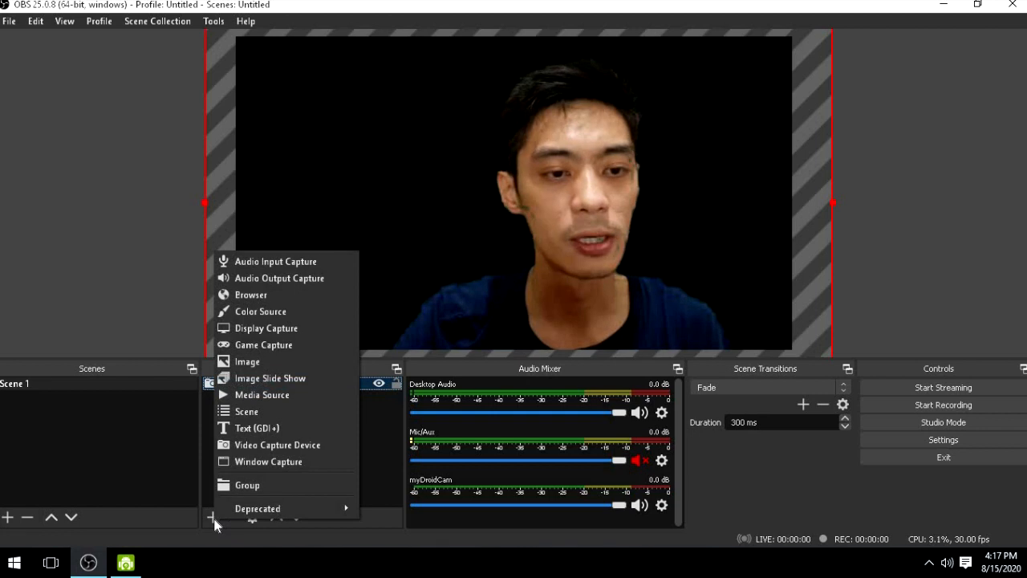
left_click(319, 363)
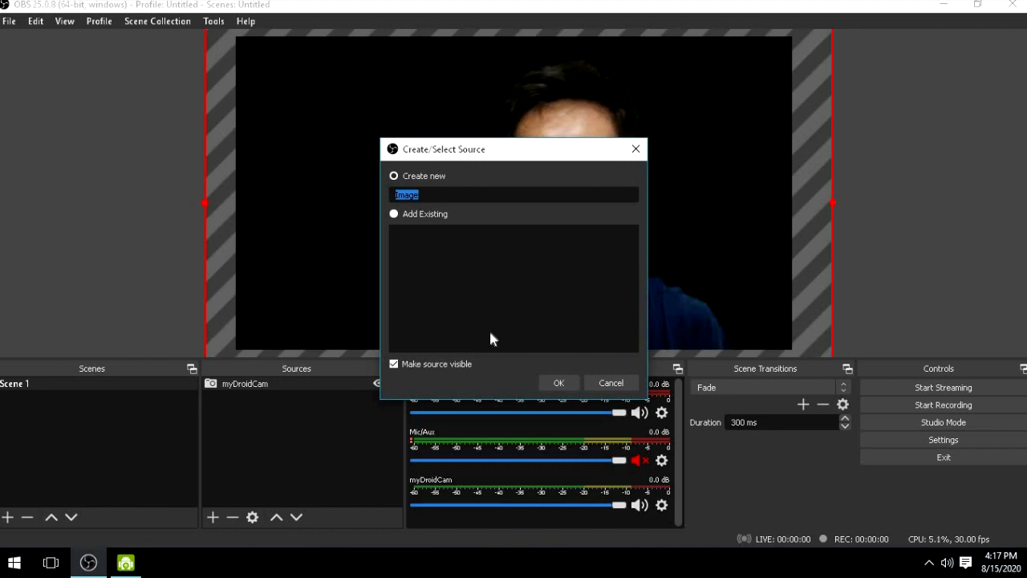
type("myBack")
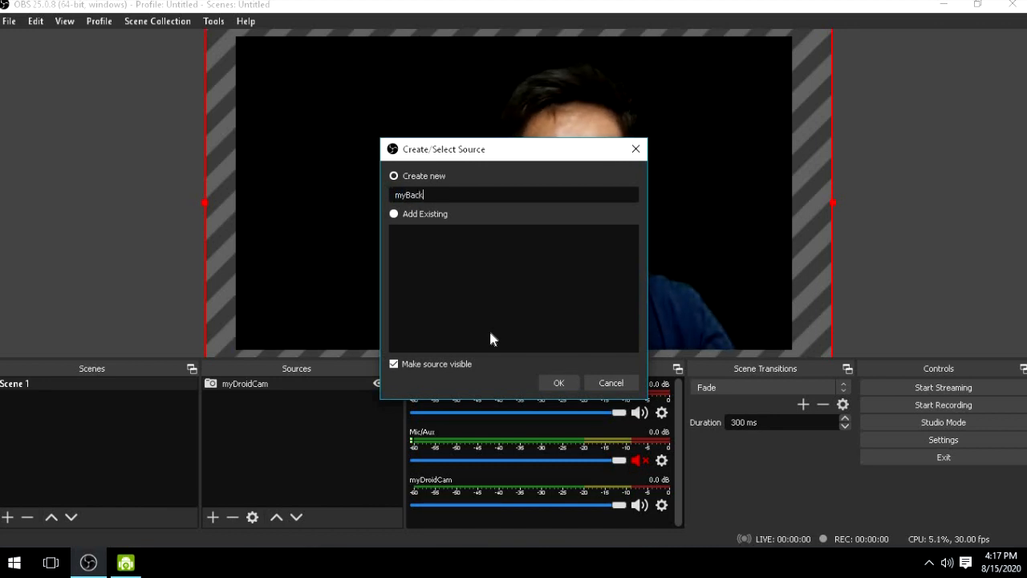
type("ground")
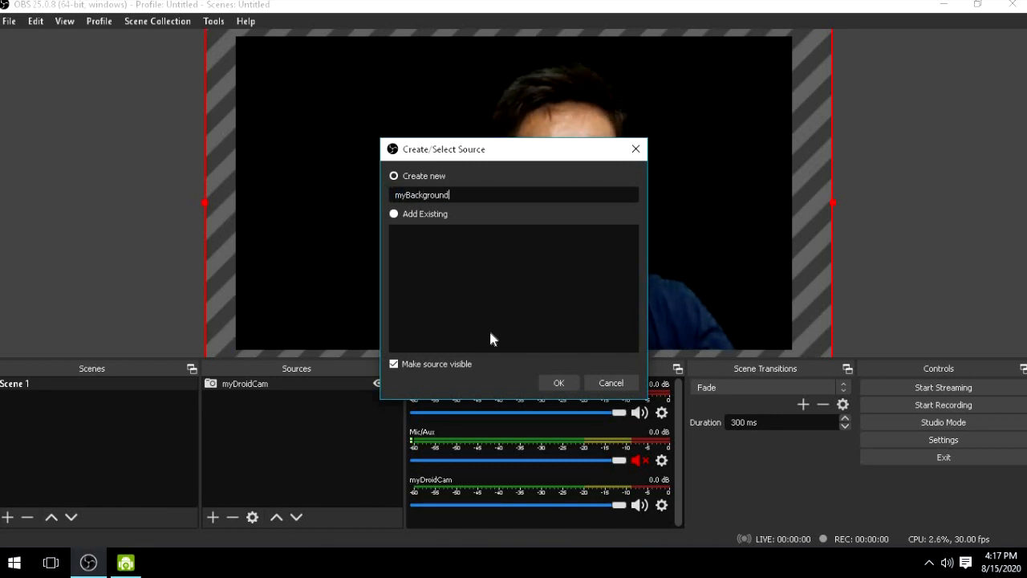
key("Return")
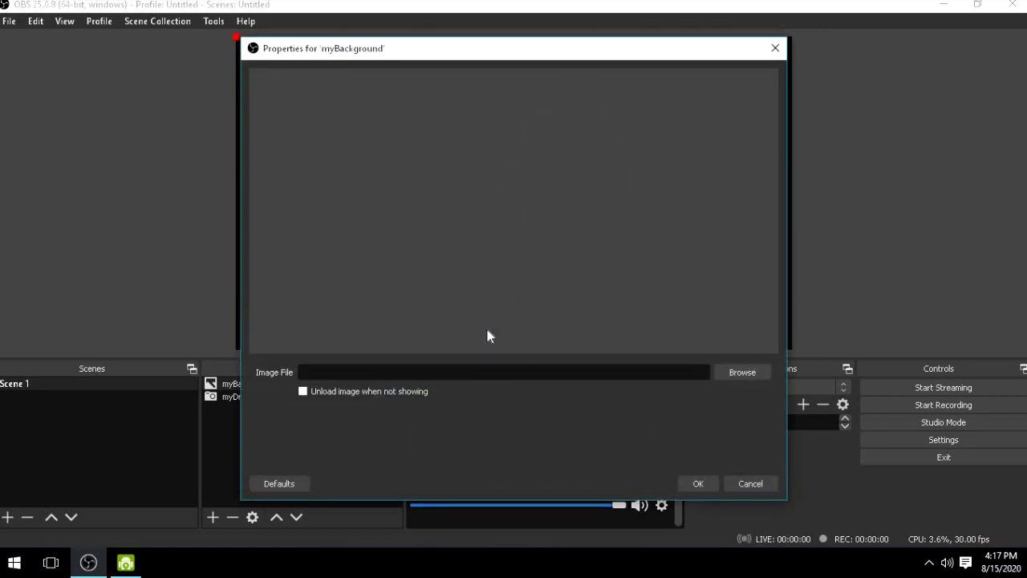
- Load 11-bookstores-6-three-lives-2.w710.h473.2x.jpg from the Pictures folder as the myBackground image and accept its properties
left_click(737, 374)
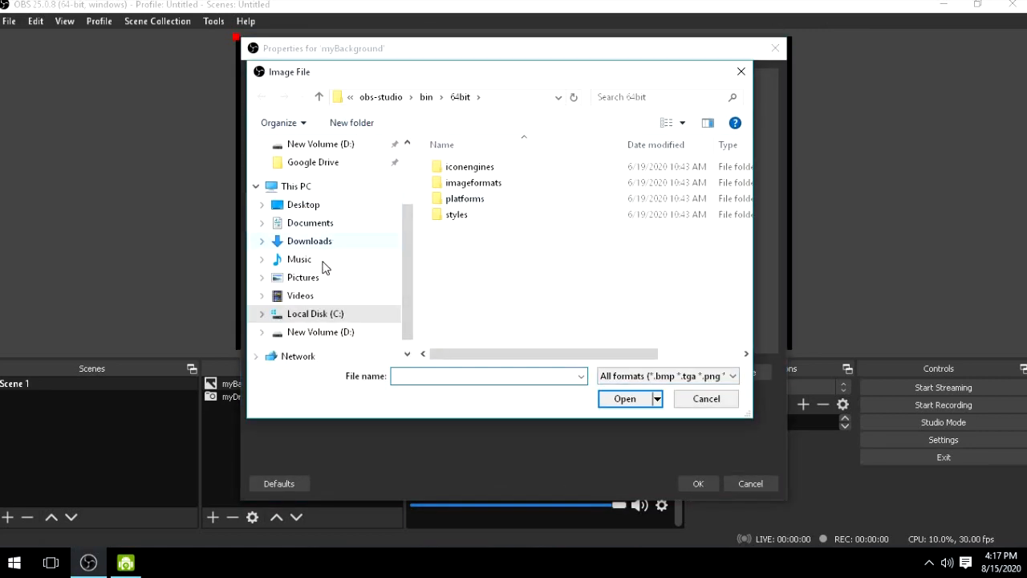
left_click(303, 278)
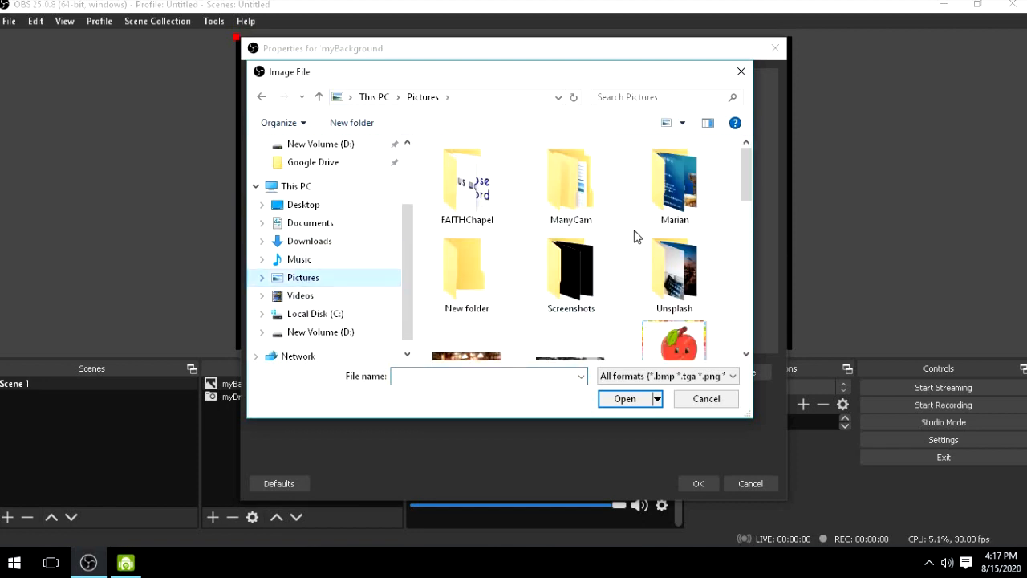
scroll(635, 236, "down", 3)
scroll(630, 240, "up", 1)
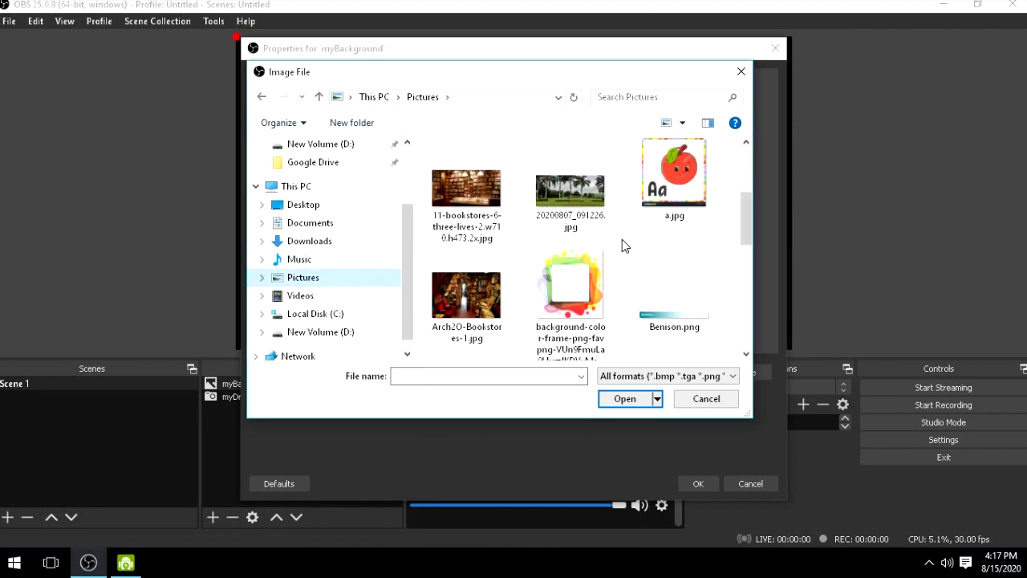
left_click(471, 207)
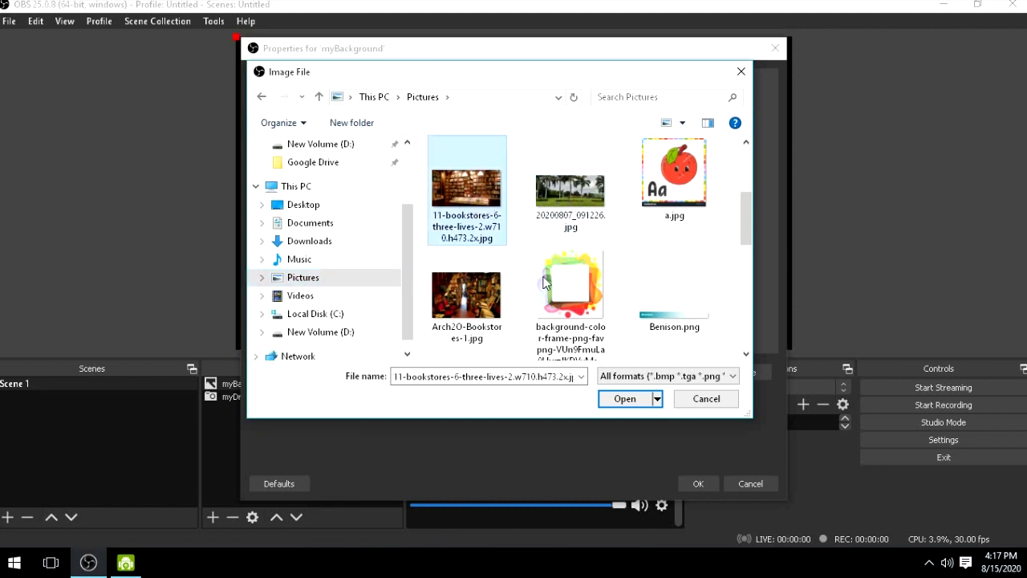
left_click(623, 399)
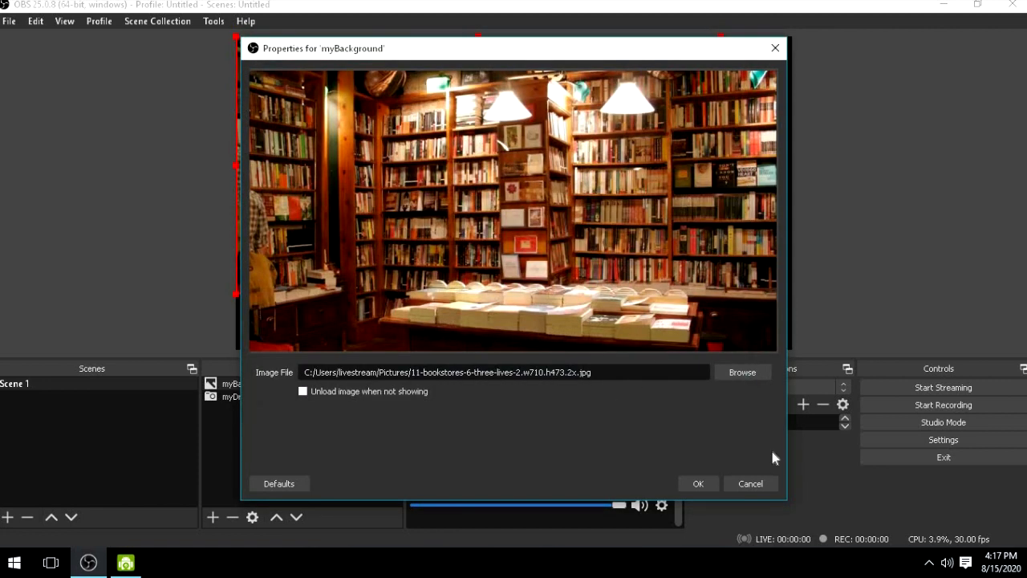
left_click(698, 484)
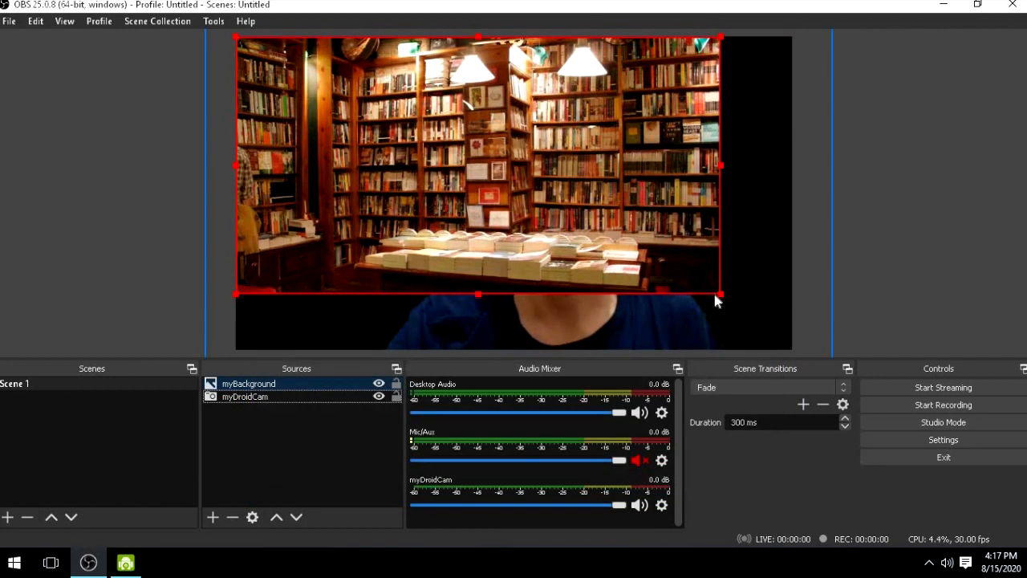
- Enlarge the myBackground image to cover the full canvas and align its right edge with the canvas edge
left_click_drag(720, 295, 797, 355)
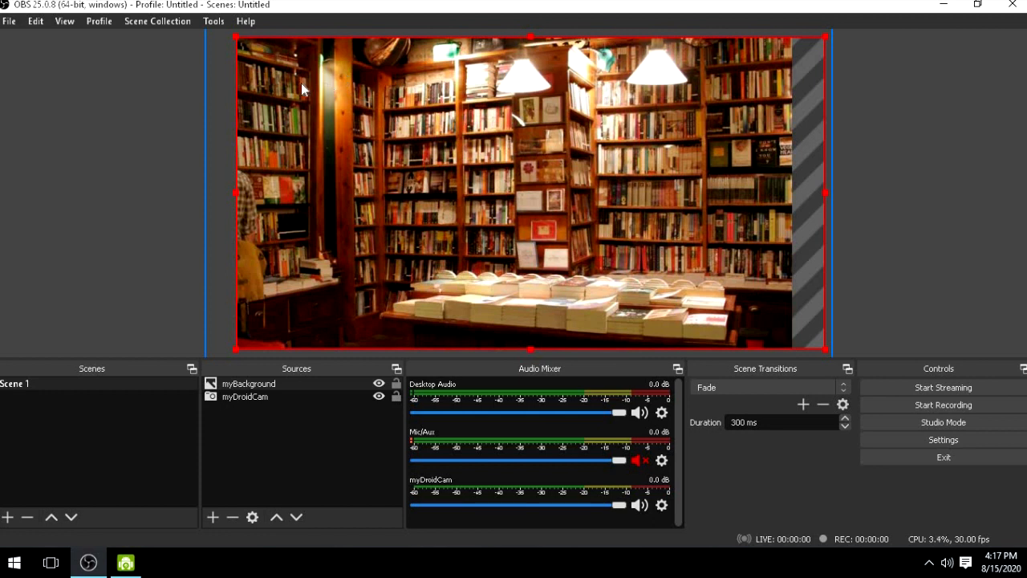
left_click_drag(328, 82, 301, 83)
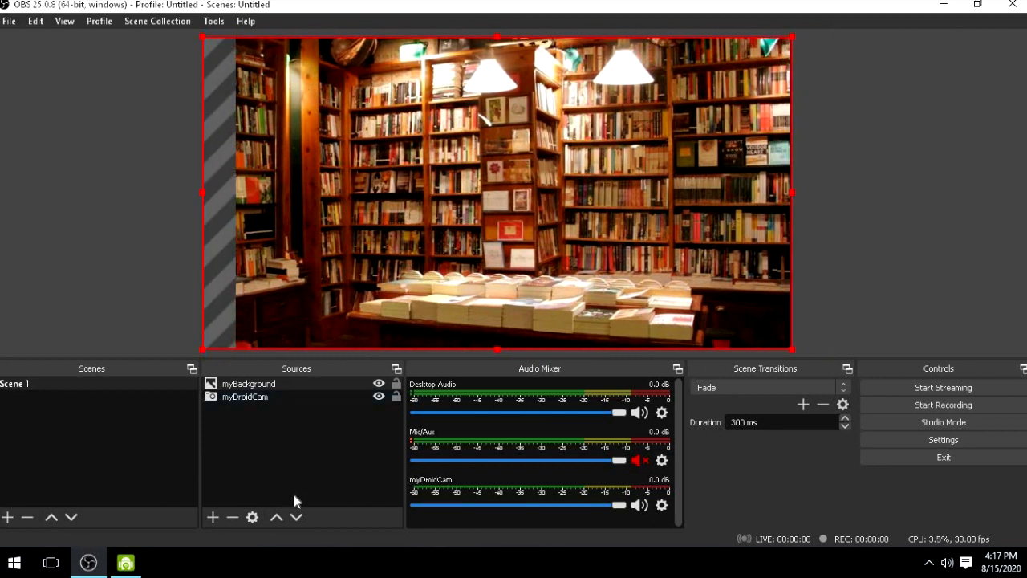
- Move the myBackground source below myDroidCam in the source order
left_click(282, 382)
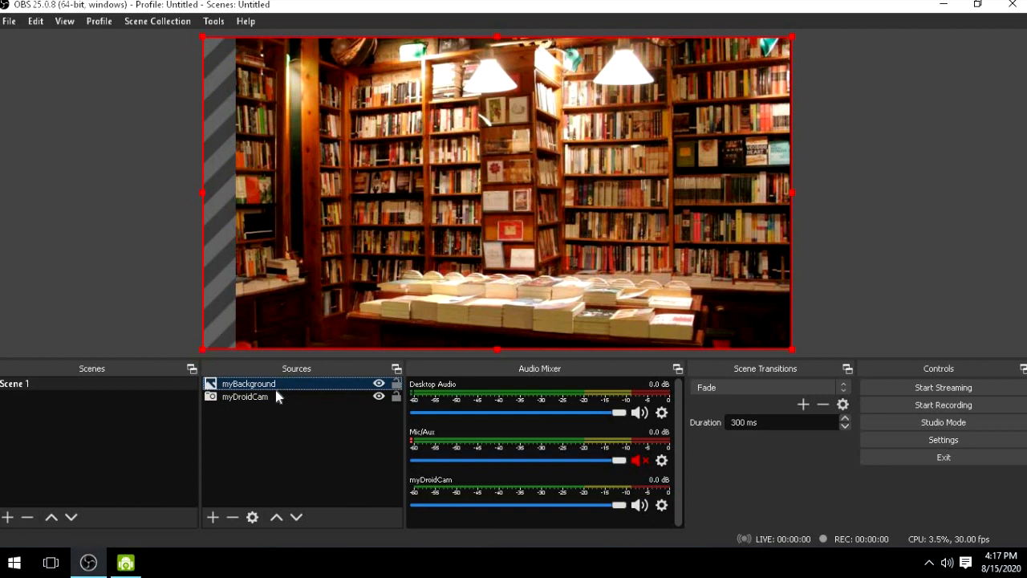
left_click(297, 517)
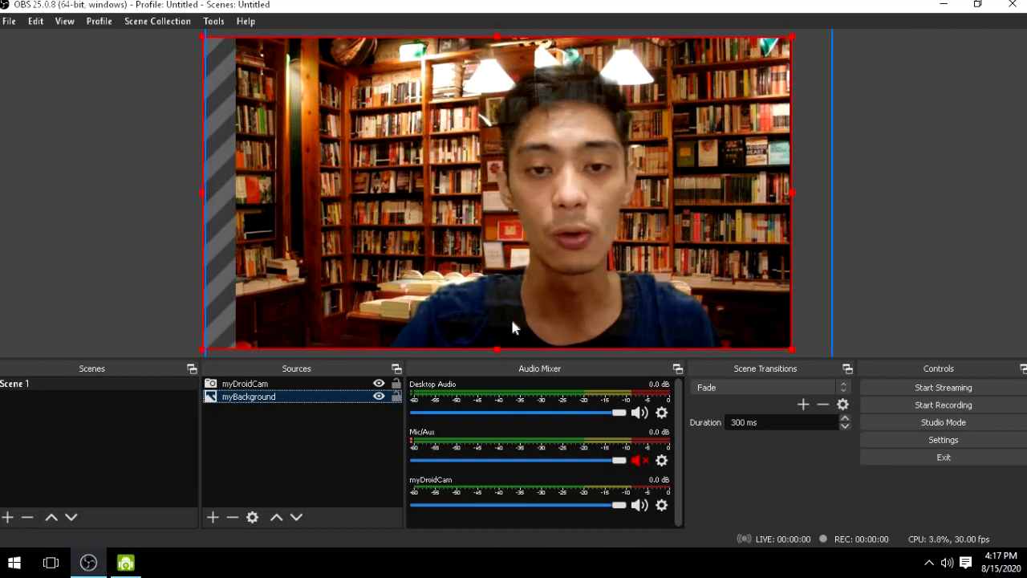
- Set the smoothness of the myDroidCam Chroma Key filter to 76 and close the filters
left_click(316, 383)
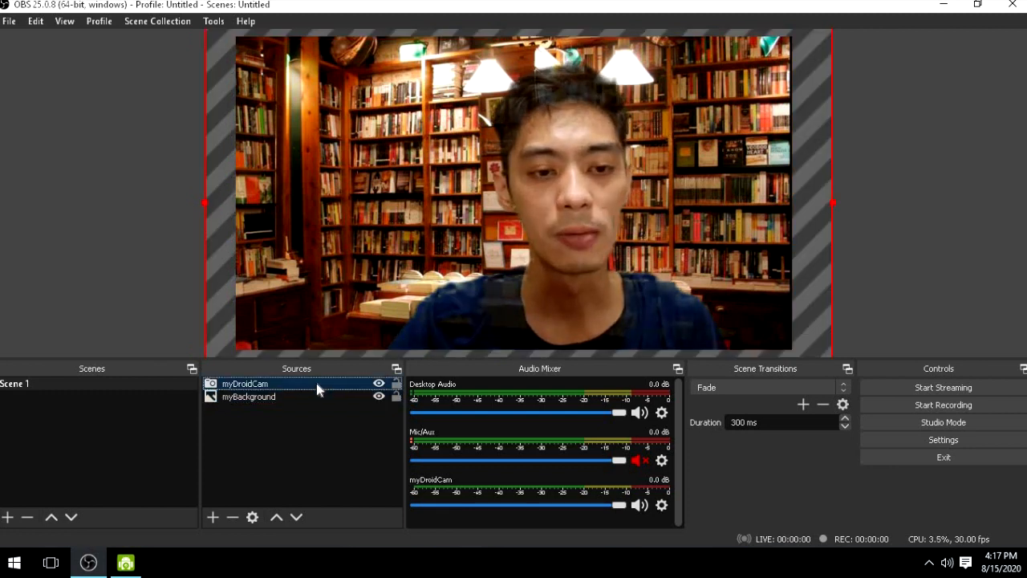
right_click(316, 382)
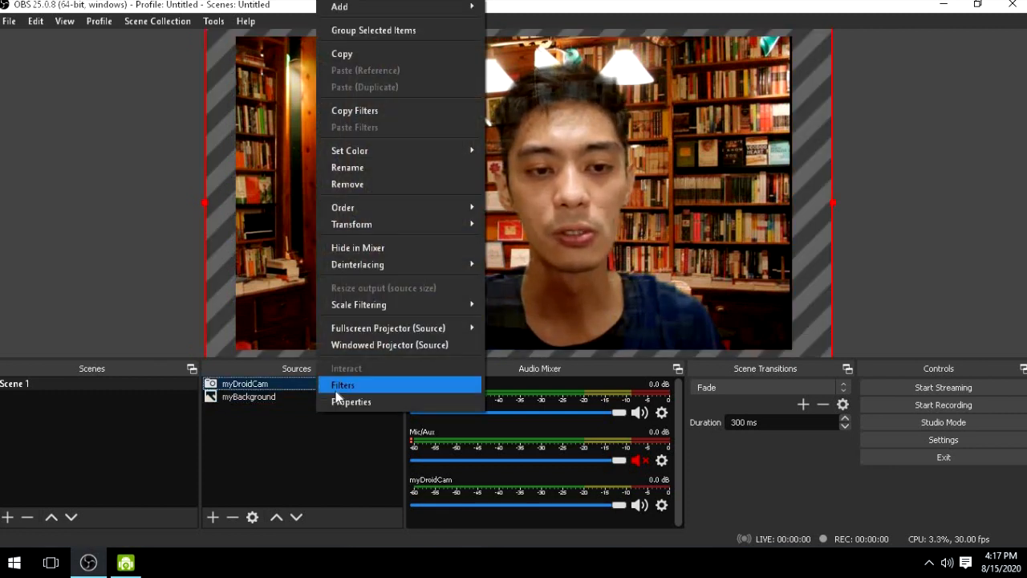
left_click(335, 390)
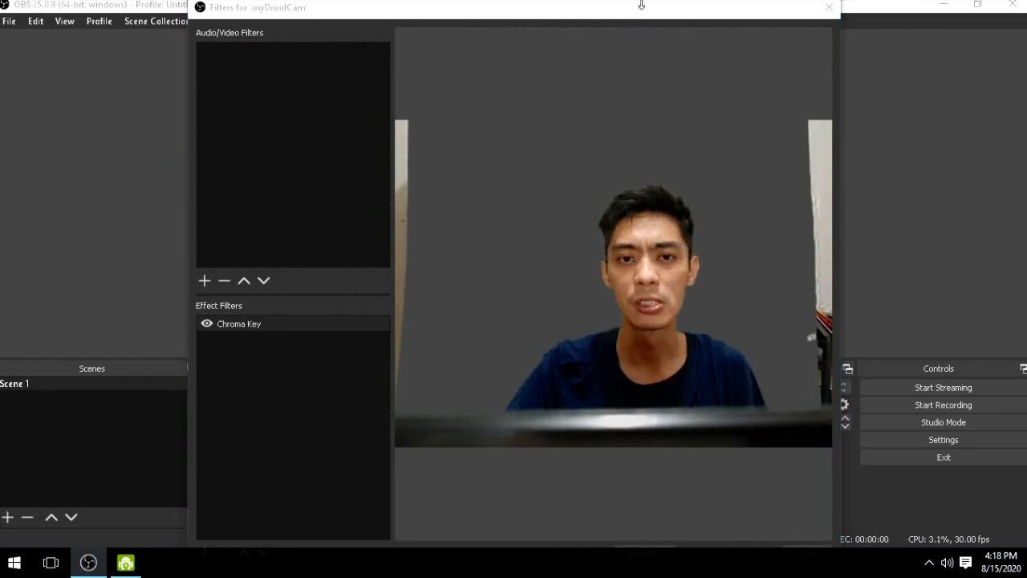
left_click_drag(641, 5, 746, 228)
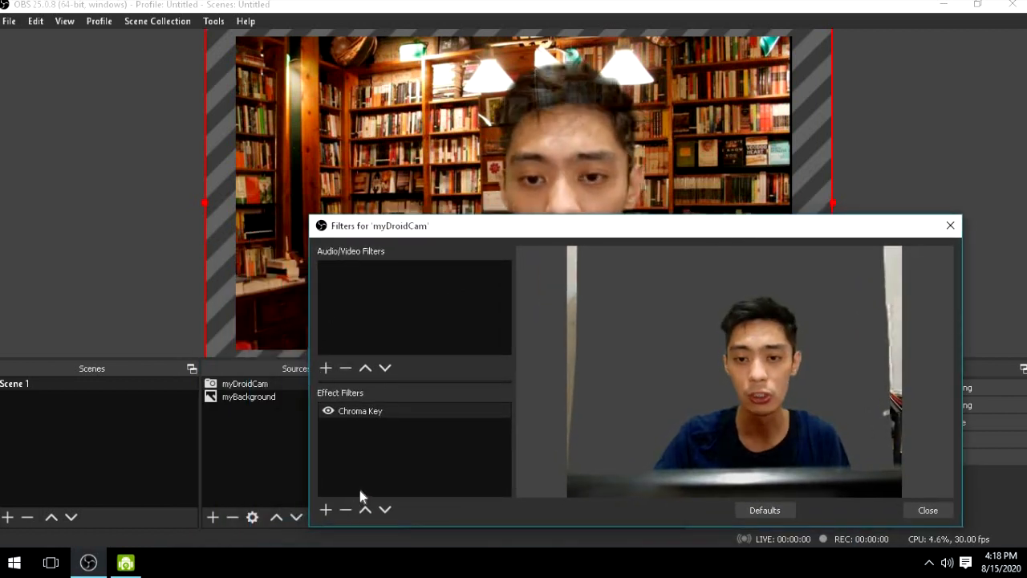
left_click(371, 412)
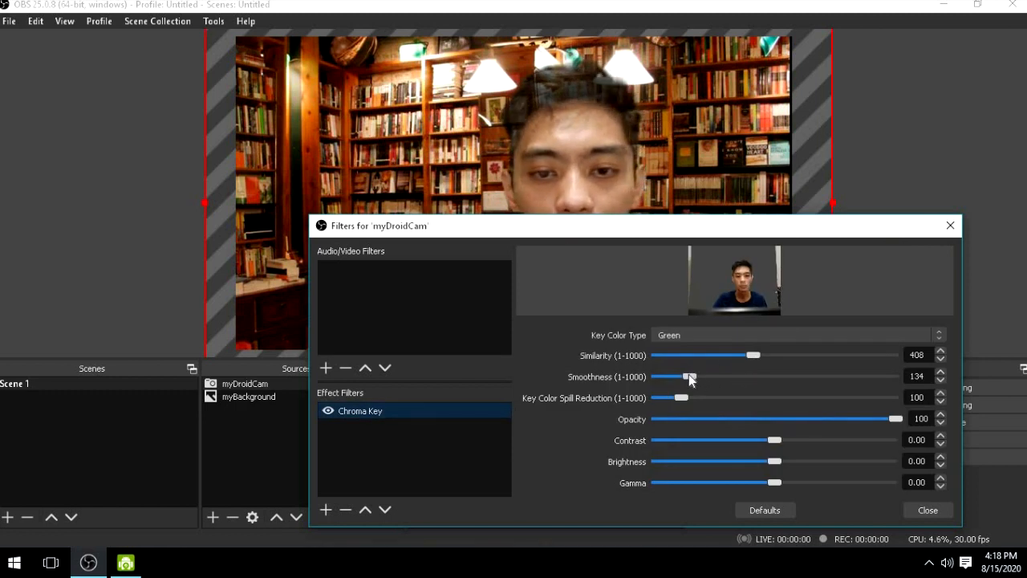
left_click_drag(687, 376, 674, 375)
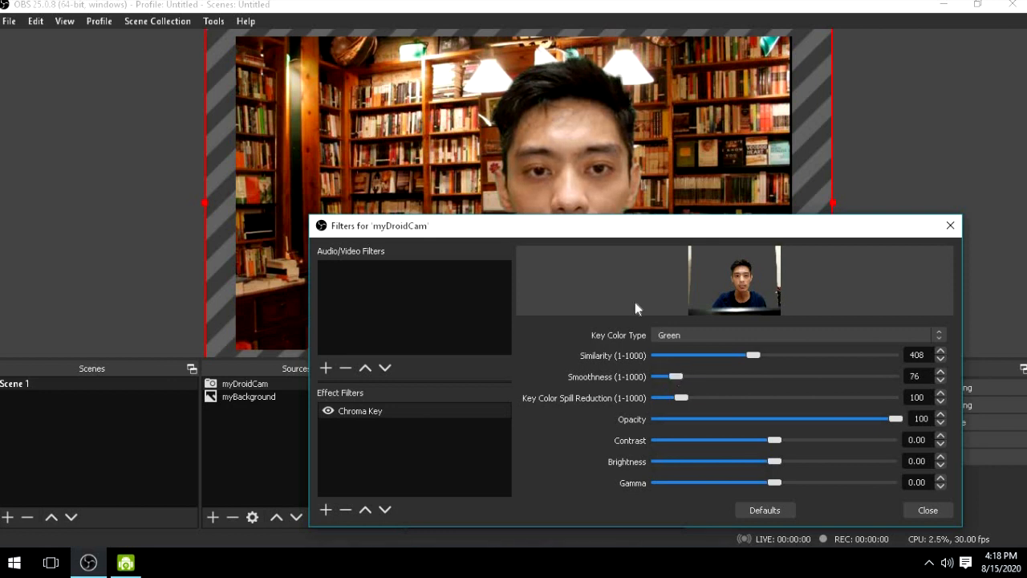
left_click_drag(584, 240, 353, 401)
left_click_drag(475, 276, 580, 126)
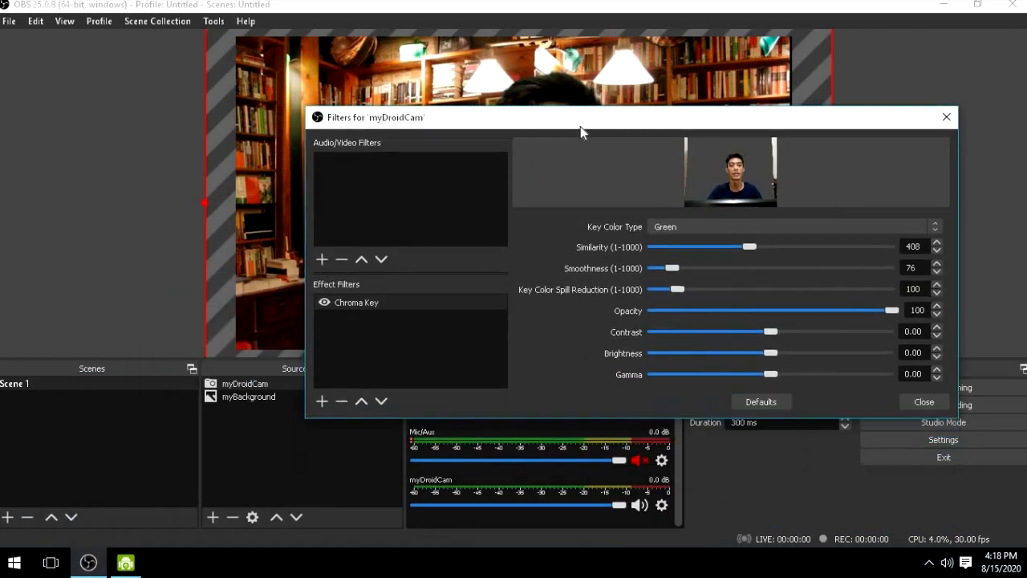
left_click(919, 403)
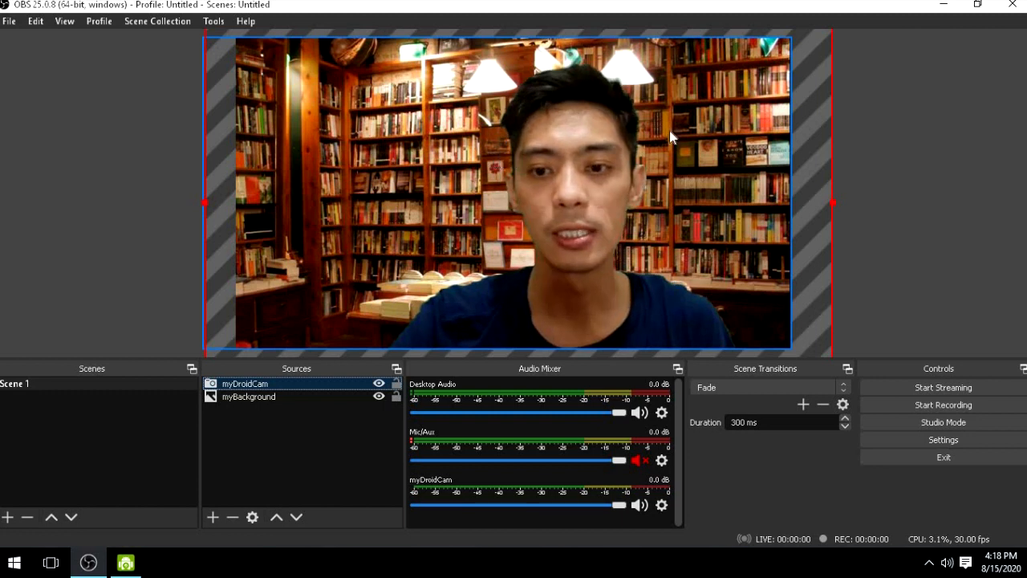
- Turn on Studio Mode and add a new Image source named background2 to Scene 1
left_click(928, 423)
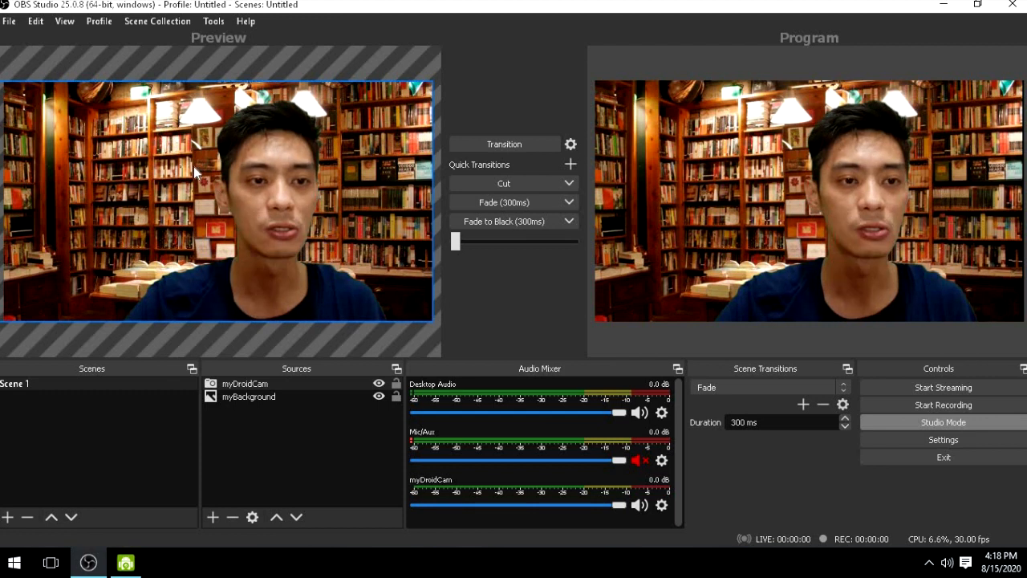
left_click(215, 517)
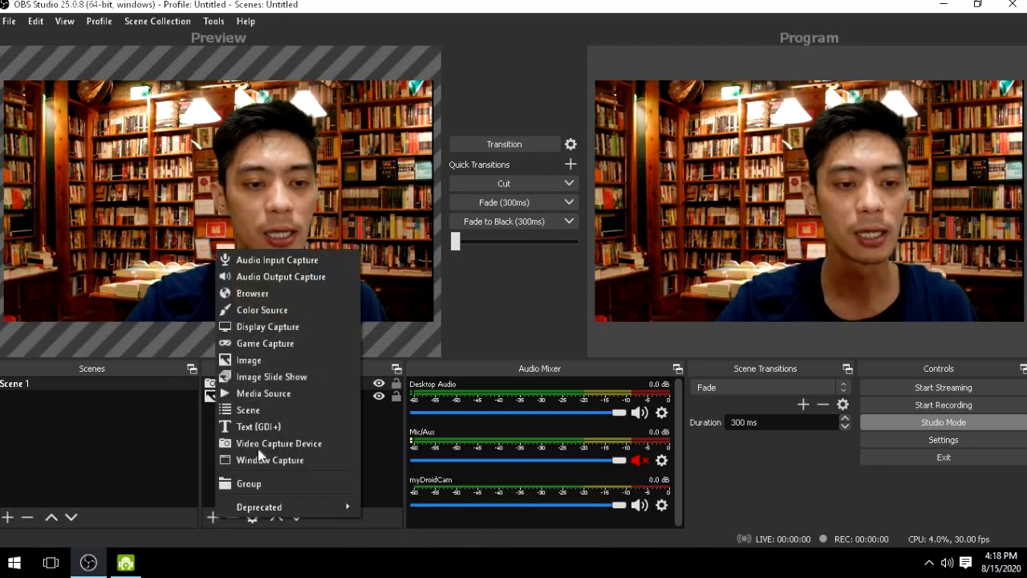
left_click(287, 364)
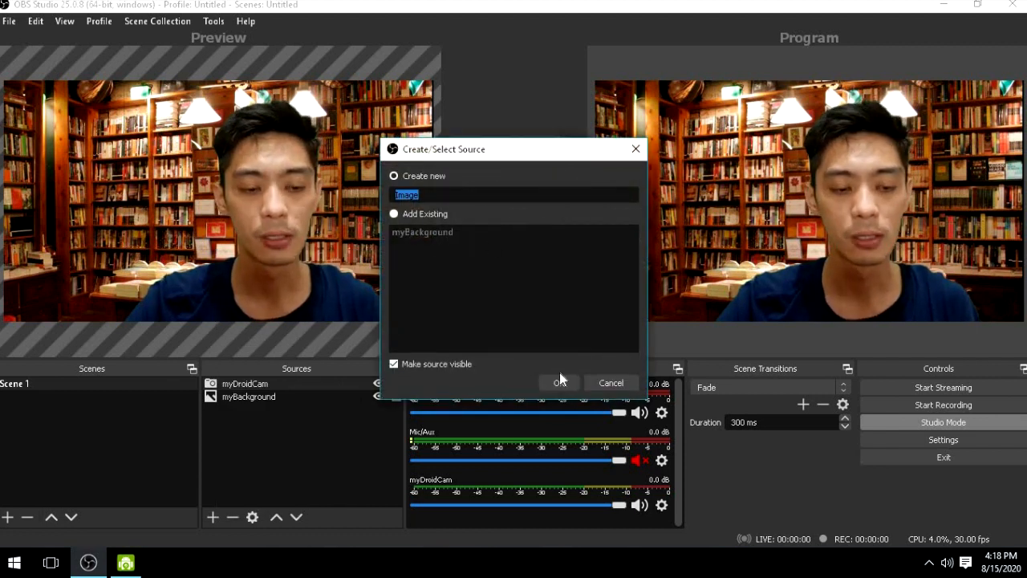
type("back")
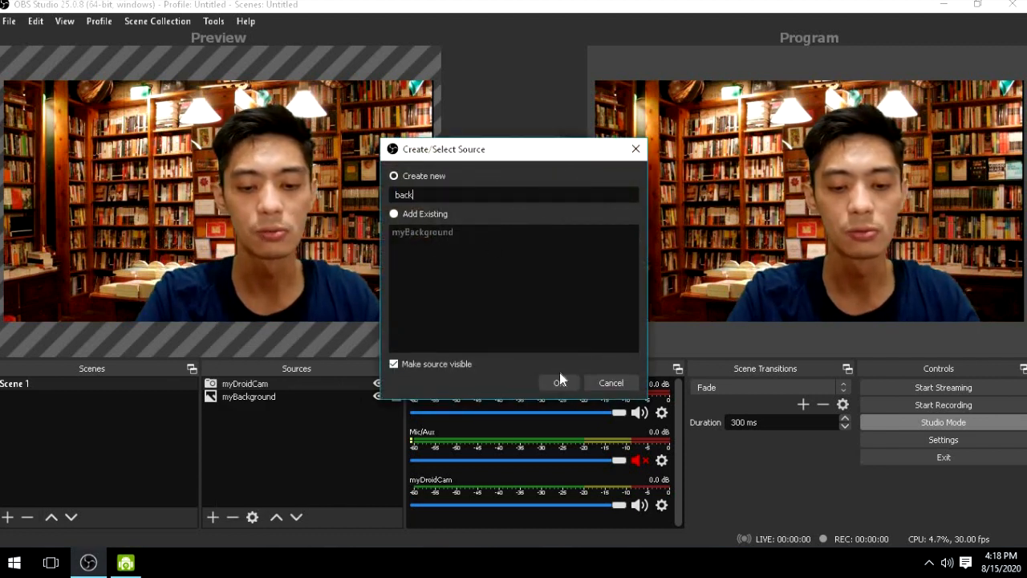
type("ground2")
left_click(559, 380)
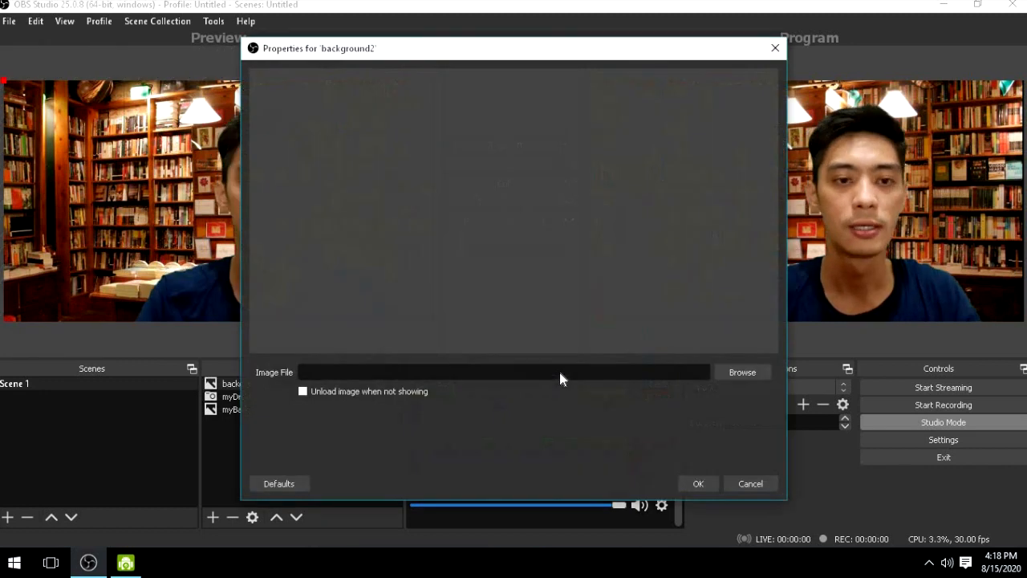
- Load 20200807_091226.jpg from the Pictures folder as the background2 image and accept its properties
left_click(752, 375)
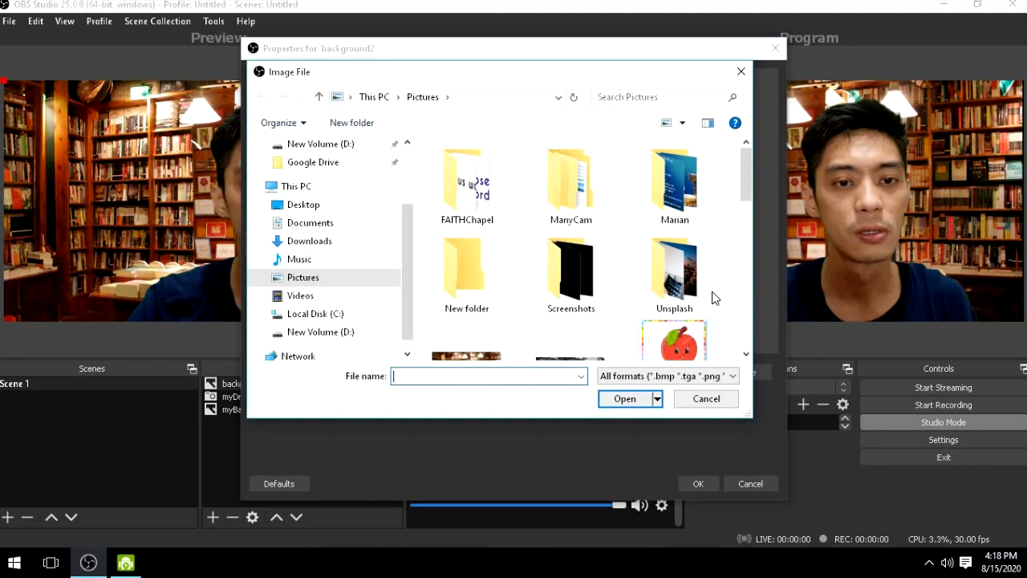
scroll(713, 294, "down", 2)
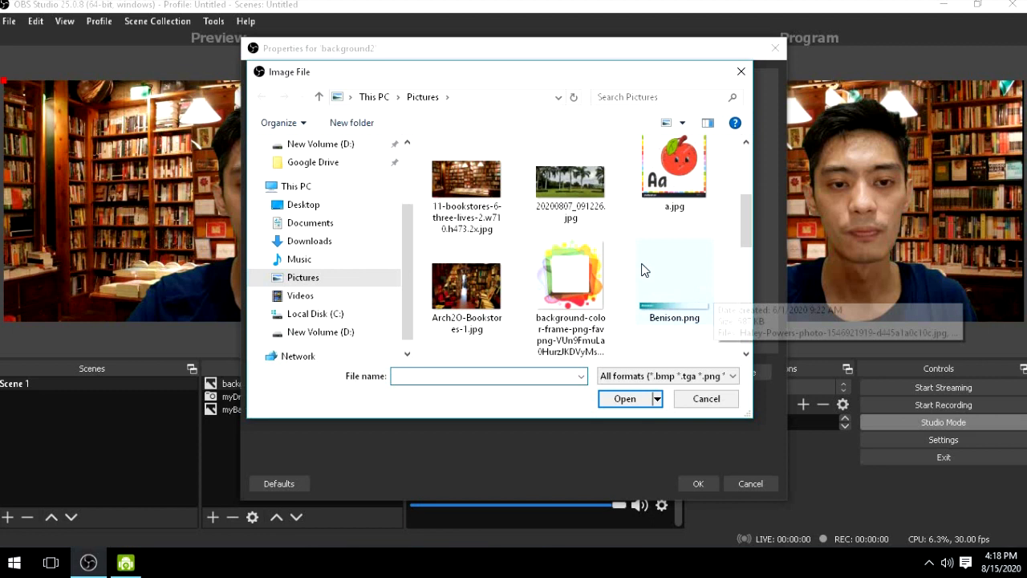
left_click(570, 192)
left_click(626, 399)
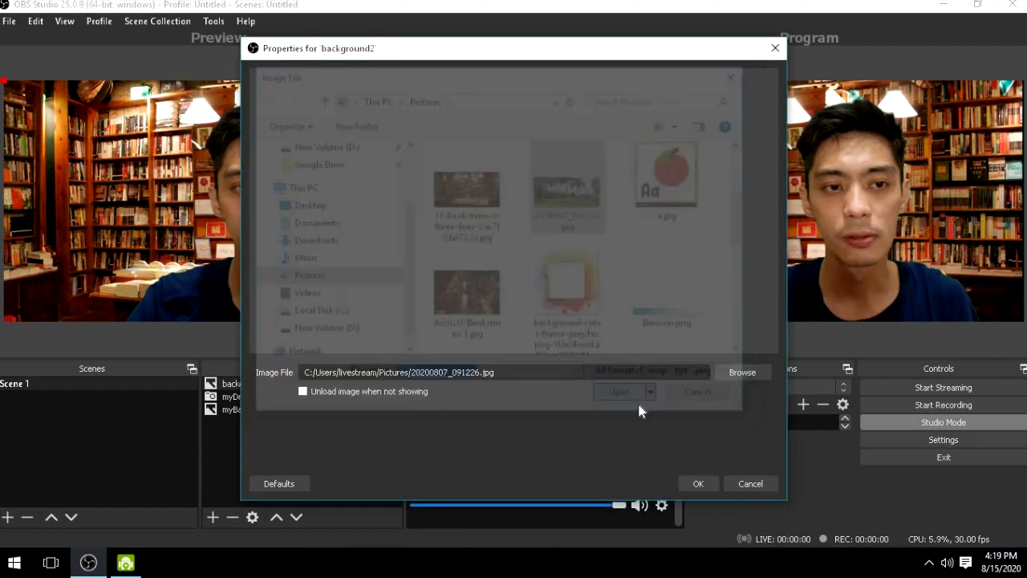
left_click(687, 483)
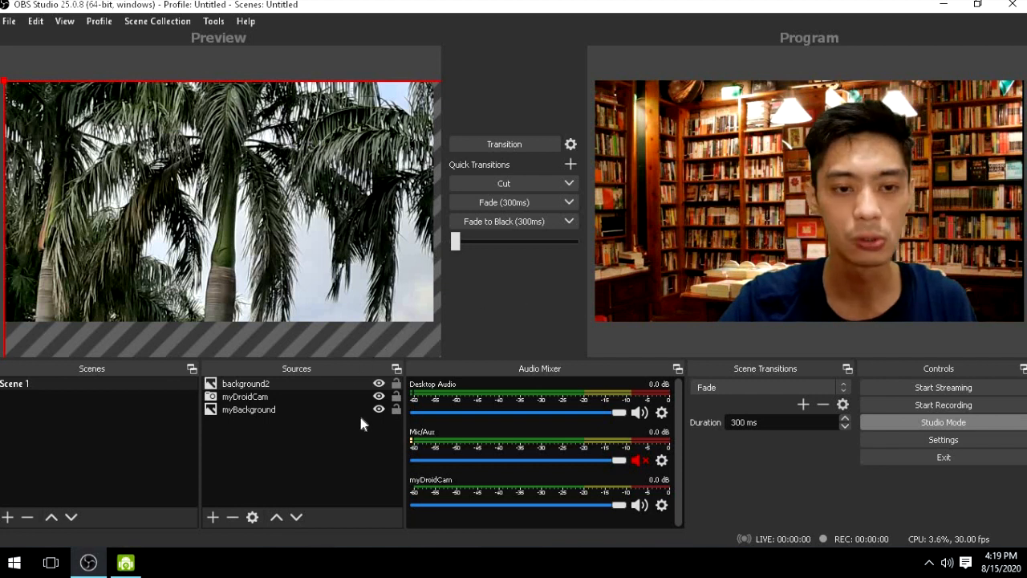
- Lock the myDroidCam and myBackground sources, and shrink and reposition the background2 image so it covers the preview canvas
left_click(396, 395)
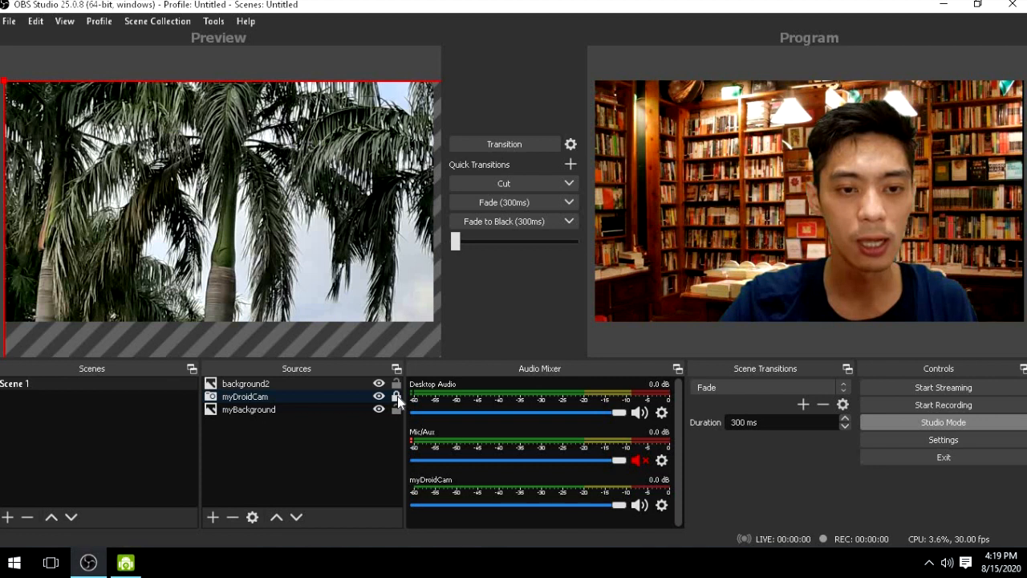
left_click(395, 410)
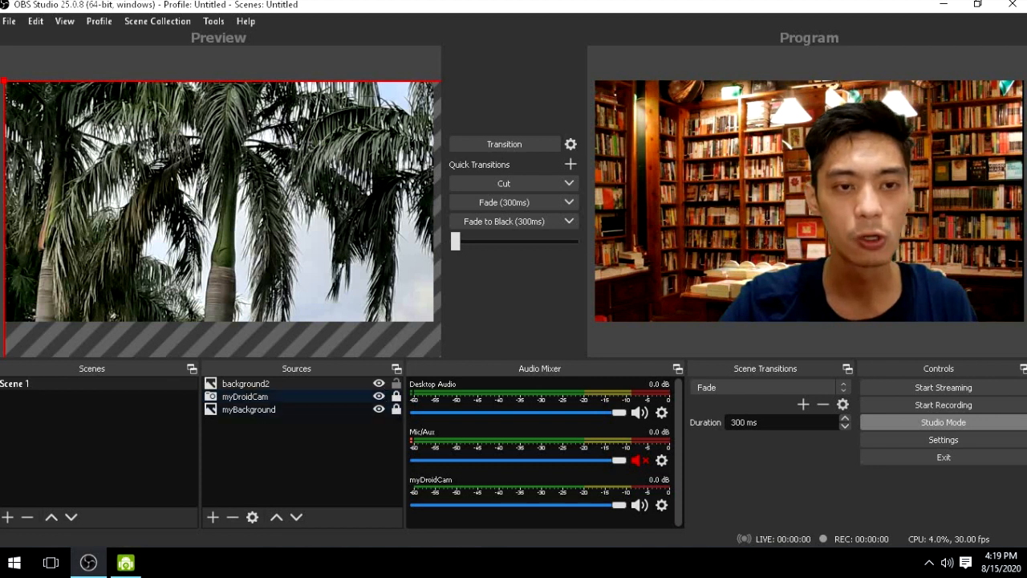
left_click_drag(33, 98, 114, 122)
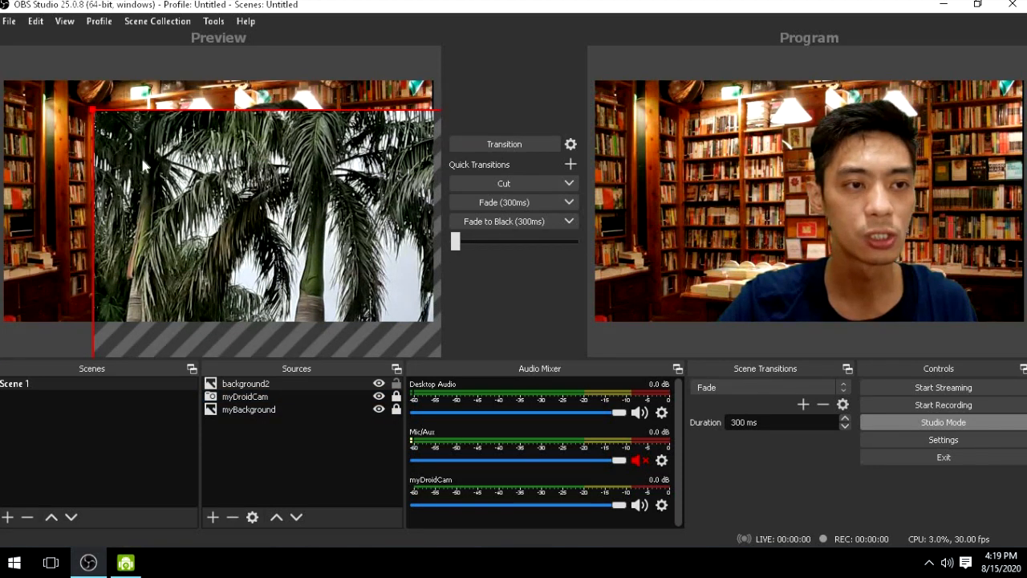
left_click_drag(143, 166, 170, 150)
left_click_drag(243, 202, 81, 103)
left_click_drag(223, 153, 140, 150)
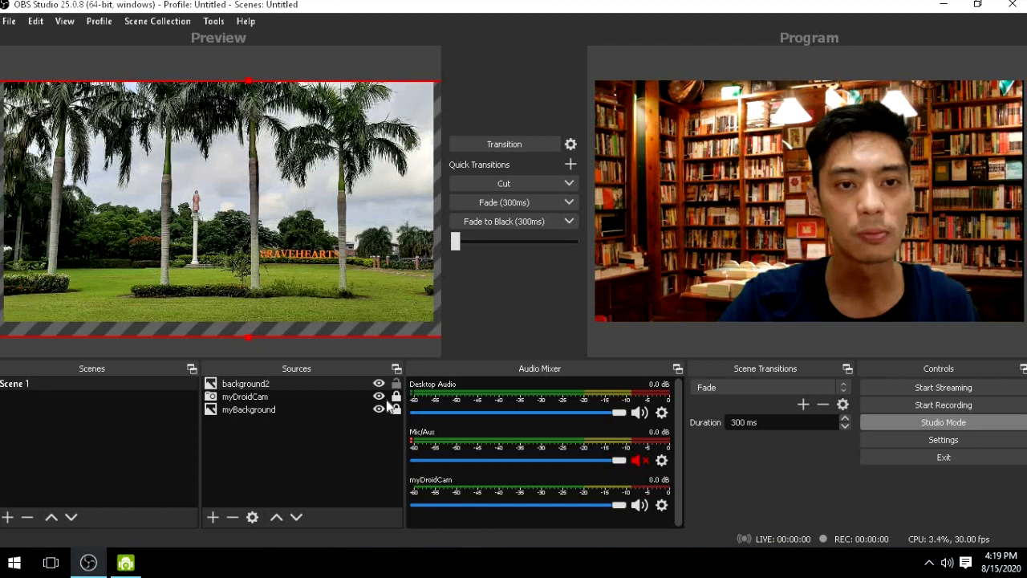
- Move background2 to the bottom of the source order, below myDroidCam and myBackground, and deselect it
left_click(331, 384)
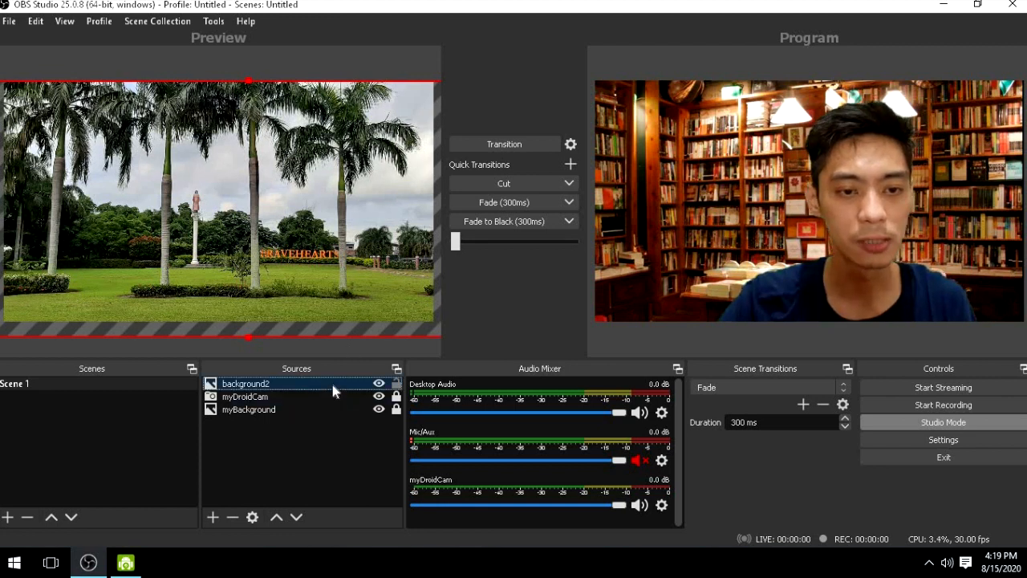
left_click(296, 517)
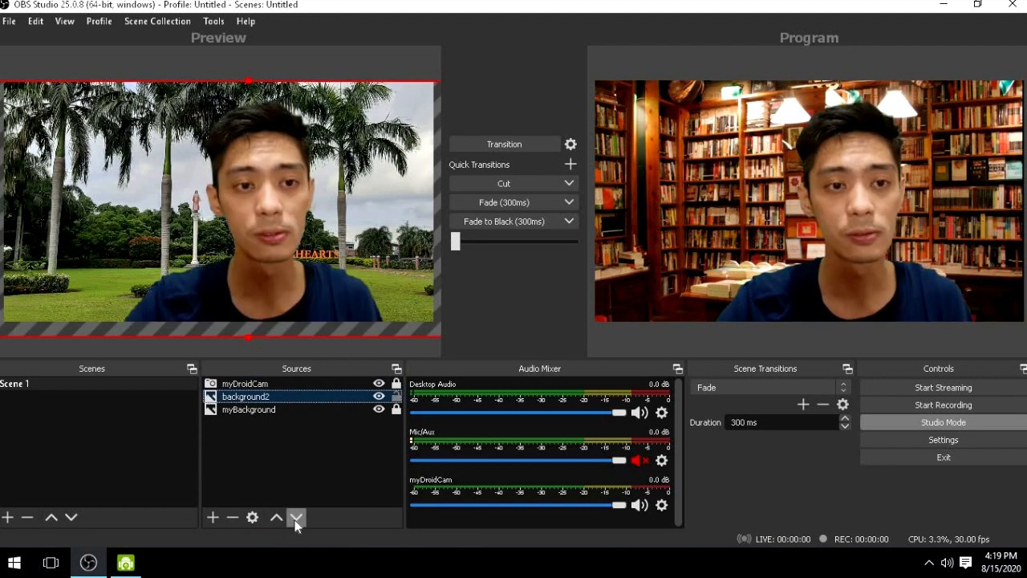
left_click(297, 517)
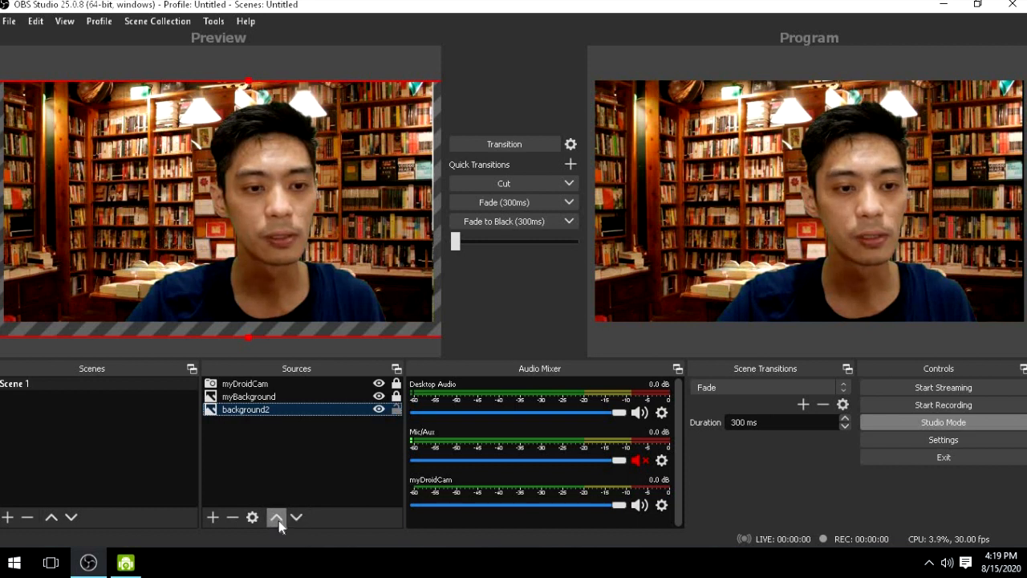
left_click(277, 517)
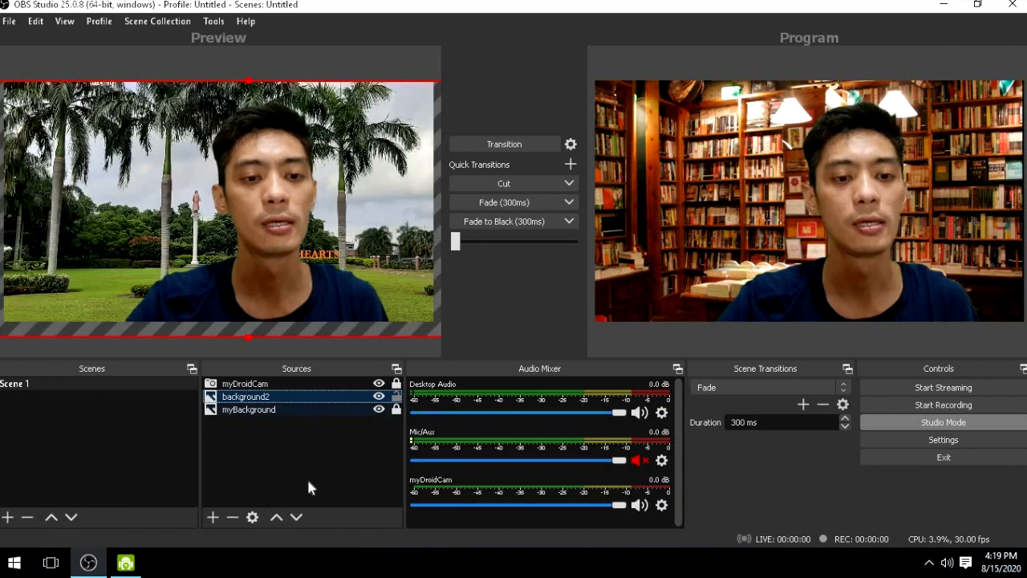
left_click(296, 517)
left_click(351, 436)
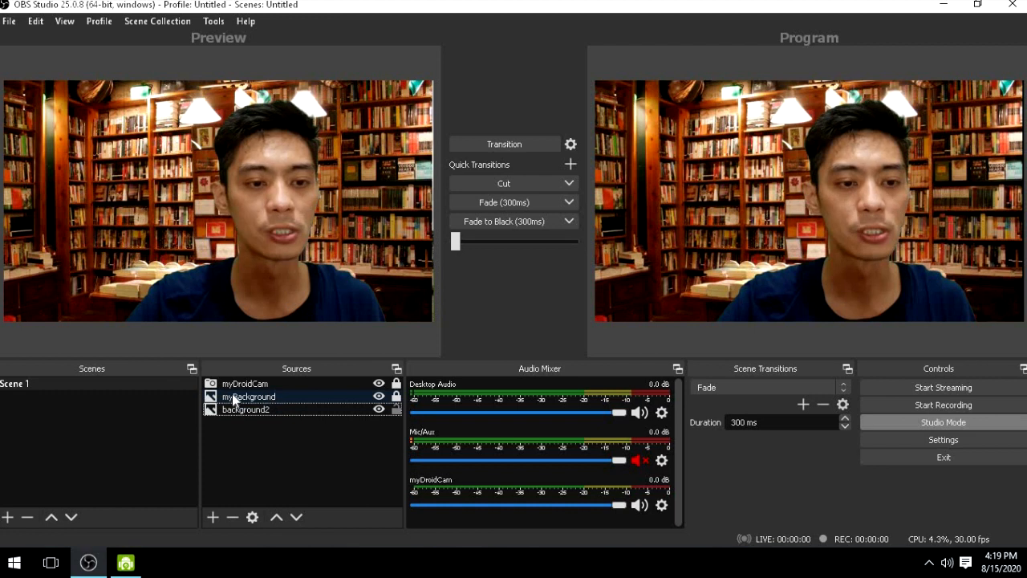
- Transition the scene with myBackground hidden to the program output, and make myBackground visible again in the preview
left_click(379, 396)
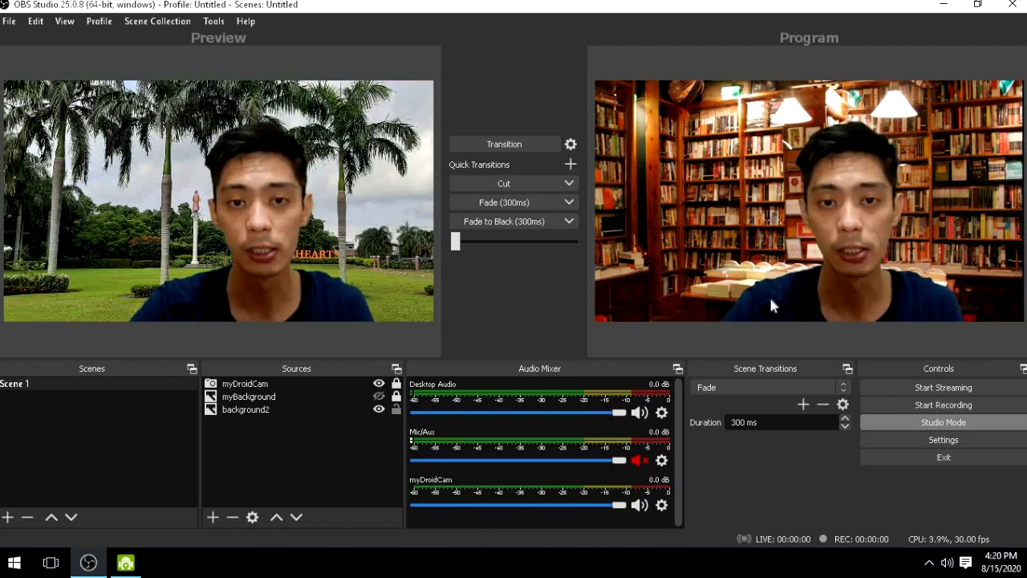
left_click(481, 141)
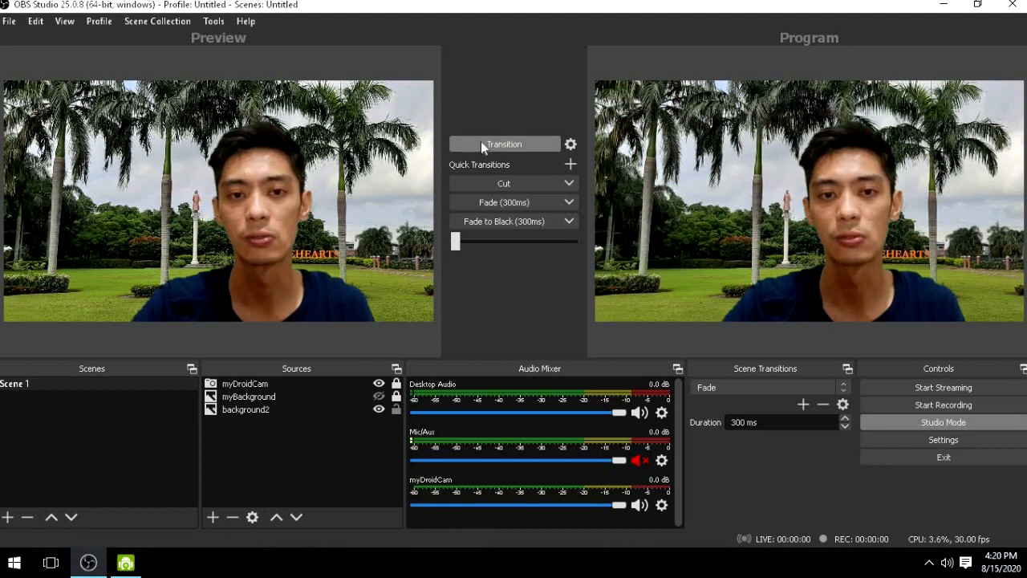
left_click(380, 397)
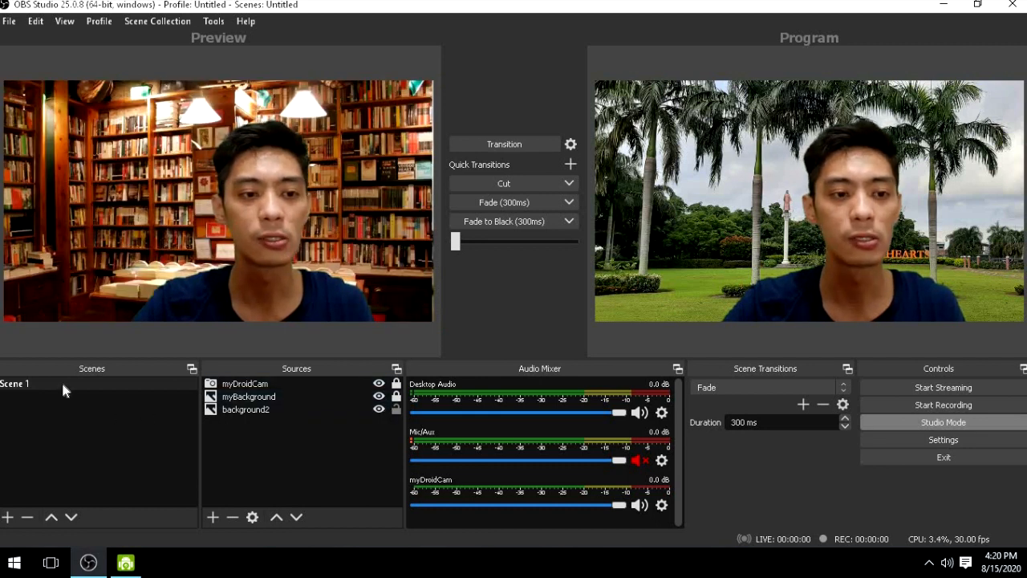
- Add a scene named Scene 2 and create a new Media Source in it with the default name
left_click(7, 518)
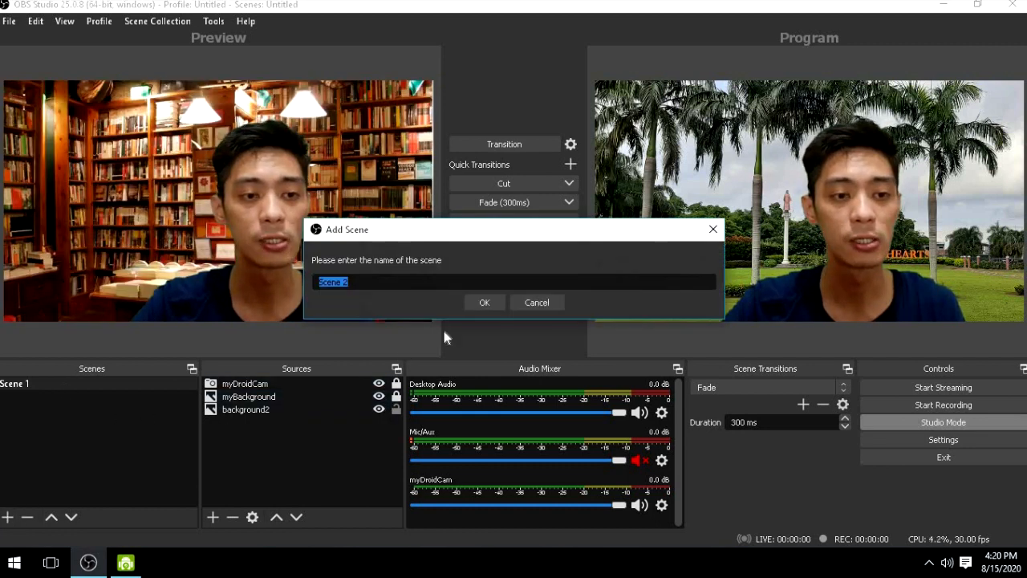
left_click(484, 303)
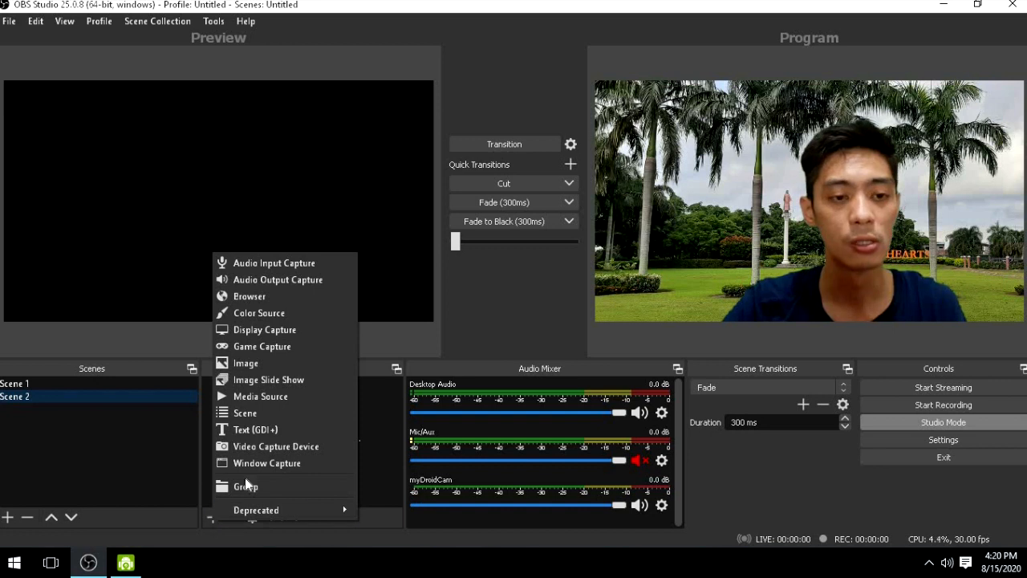
left_click(286, 398)
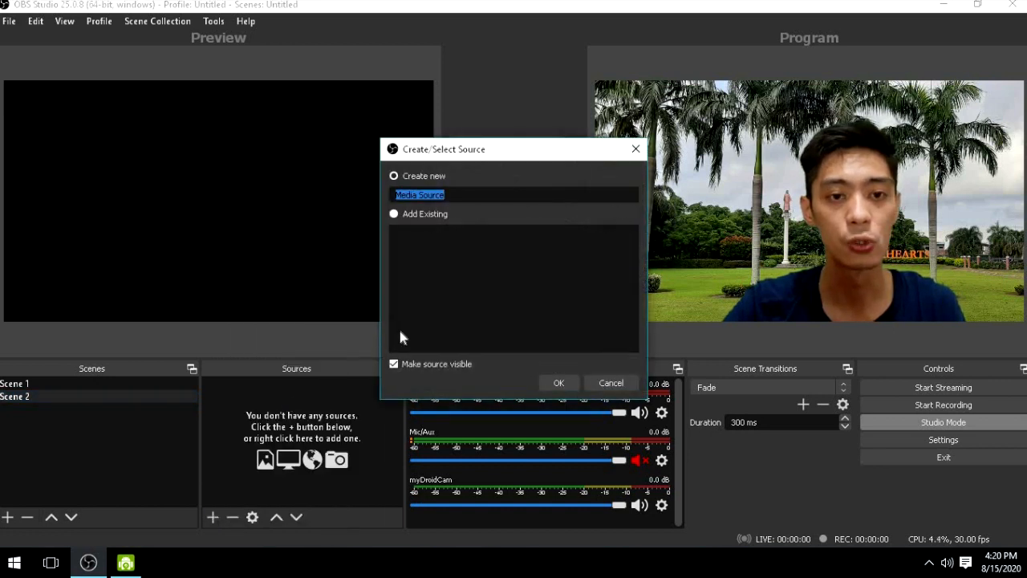
left_click(558, 383)
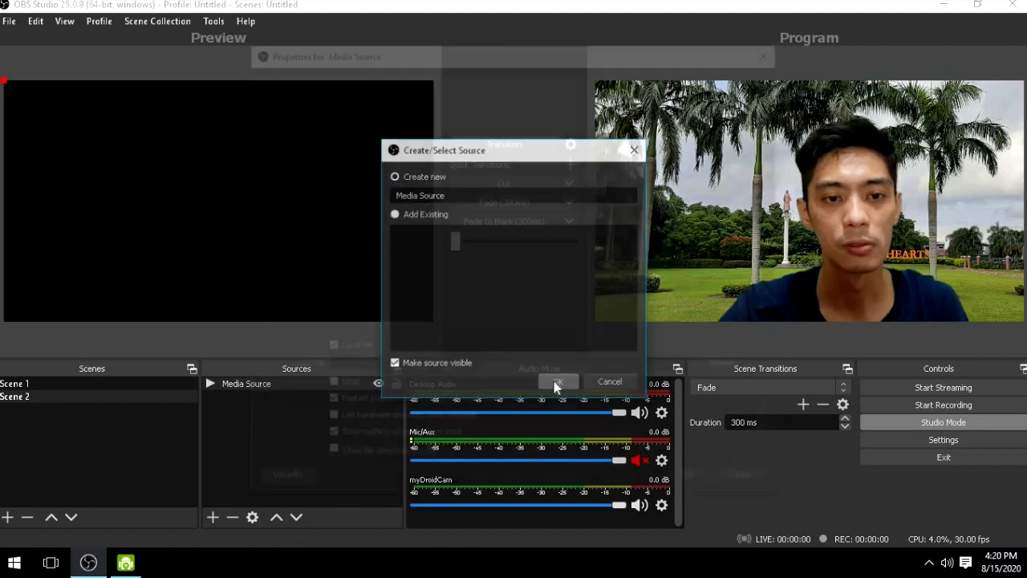
left_click(738, 366)
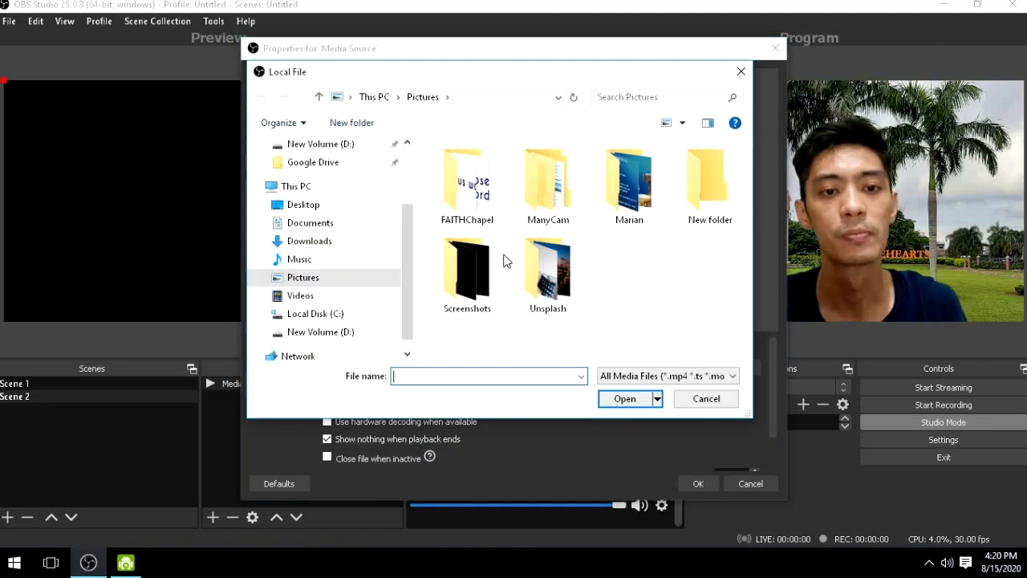
left_click(301, 295)
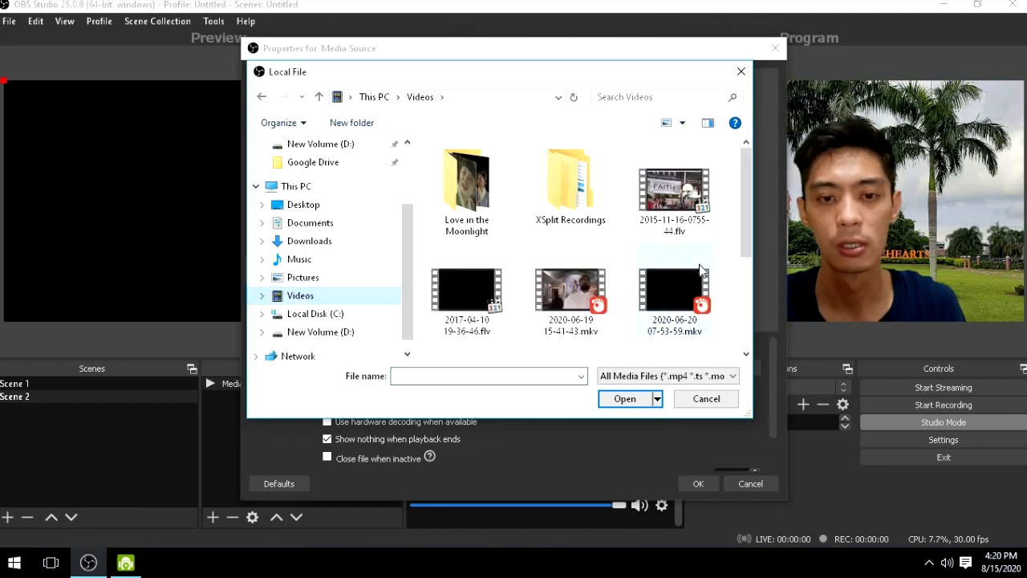
scroll(709, 230, "down", 3)
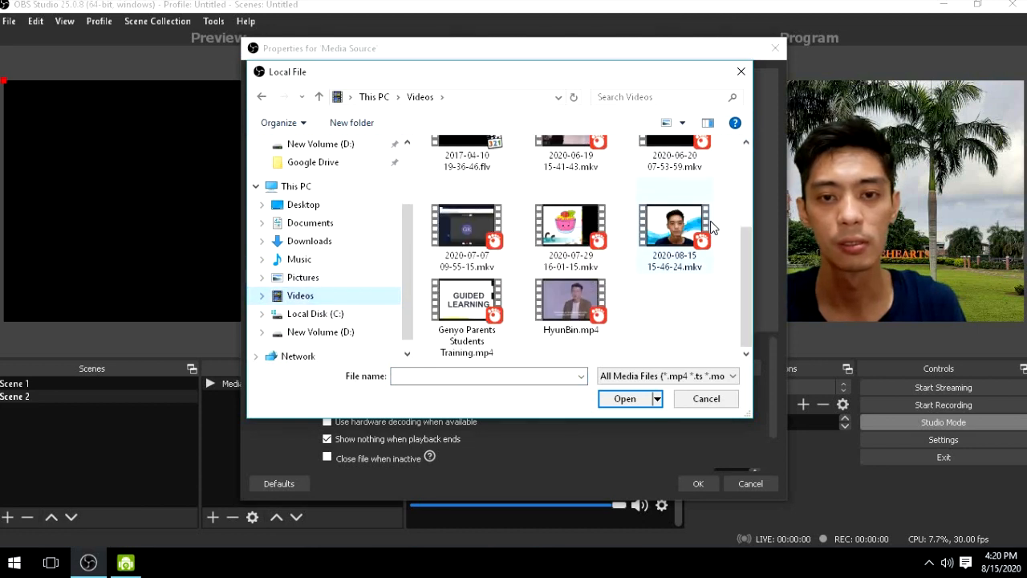
double_click(672, 224)
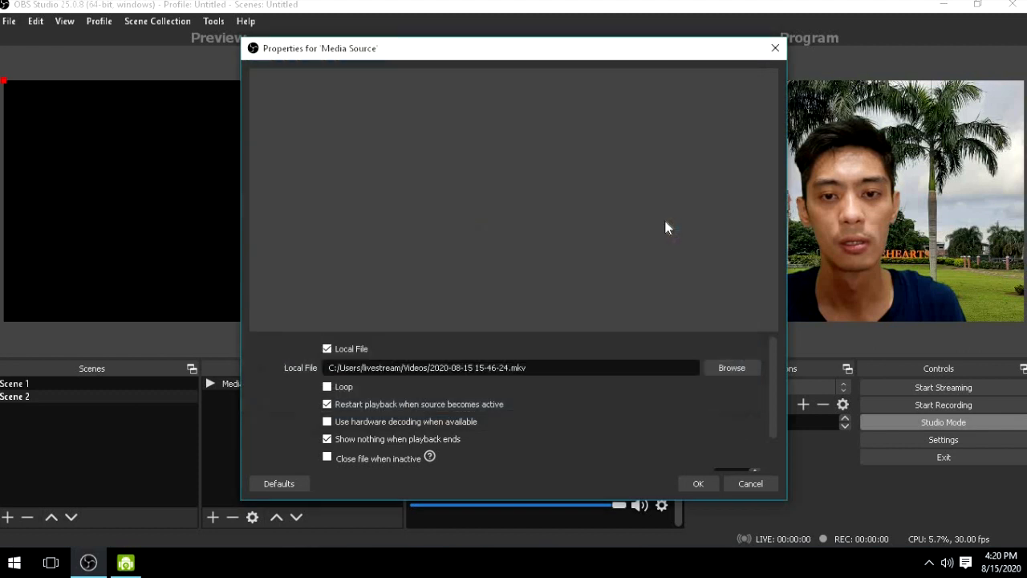
left_click(696, 484)
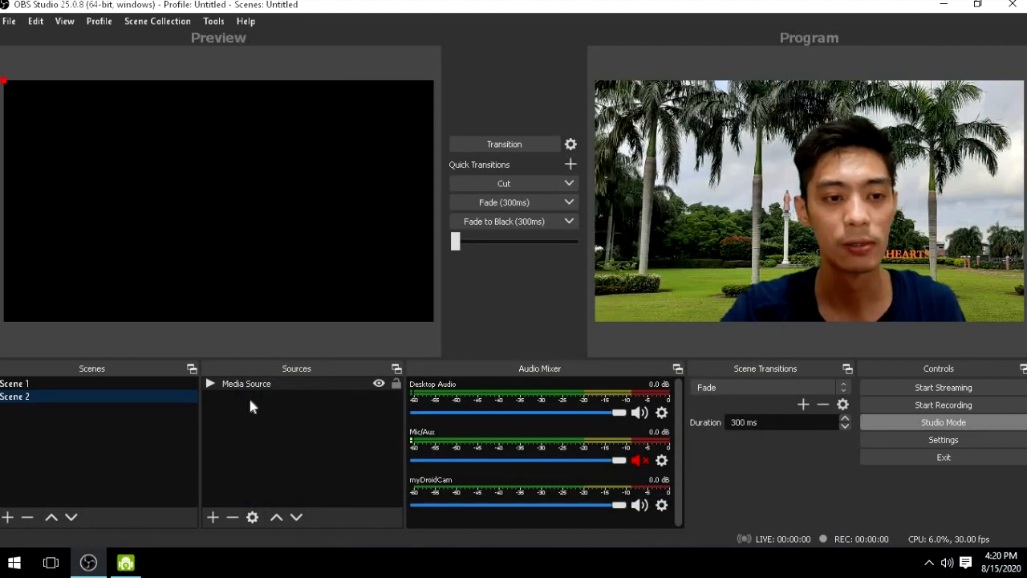
- Select the Media Source in Scene 2 and transition Scene 2 to the program output
left_click(197, 172)
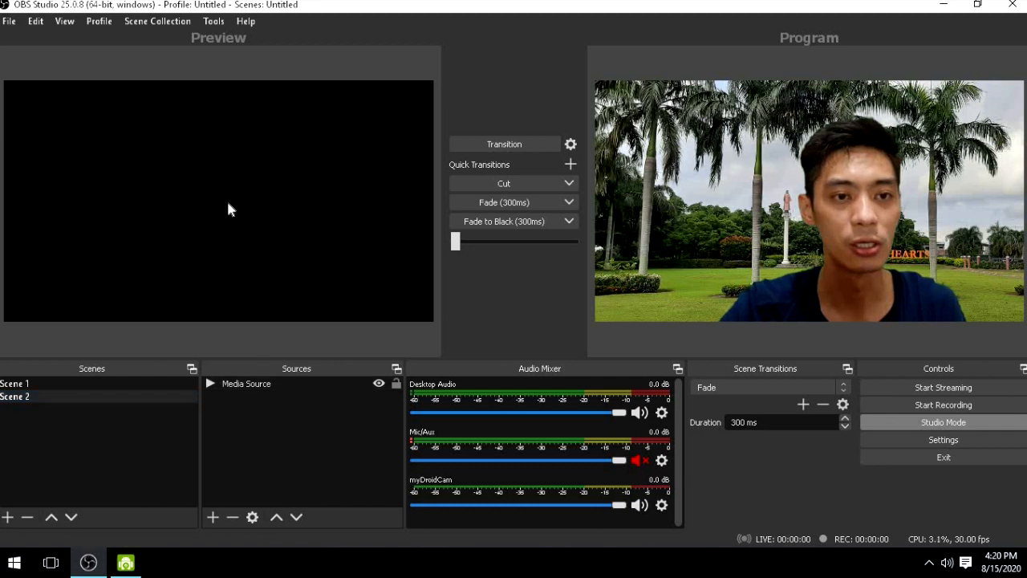
left_click(335, 386)
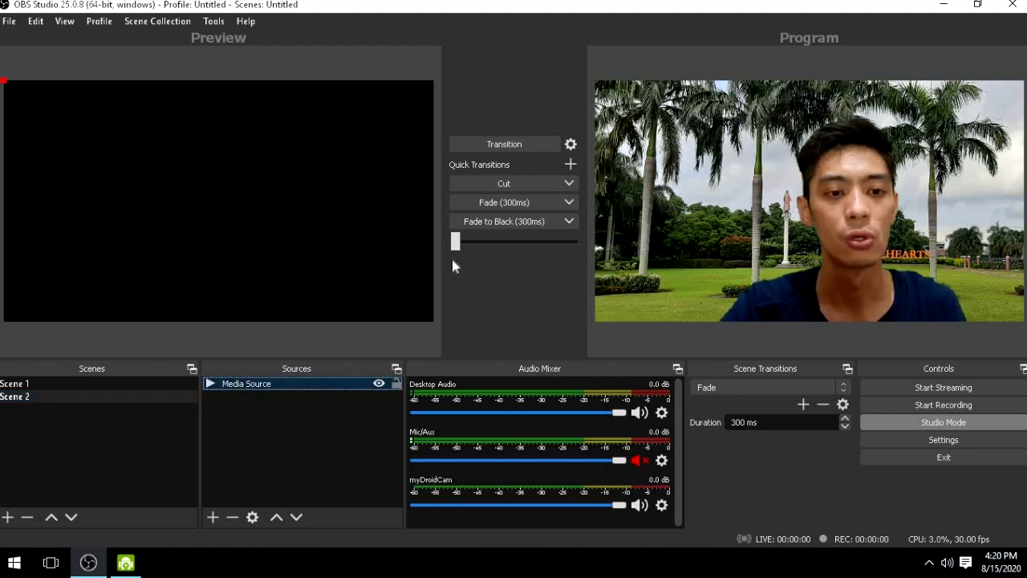
left_click(503, 145)
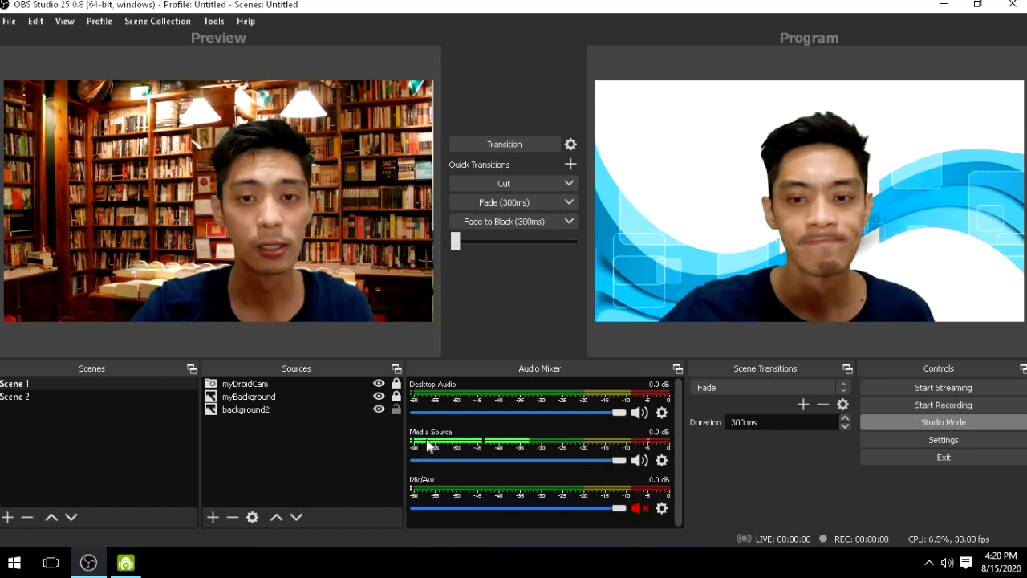
- Transition Scene 1 back to the program output and load Scene 1 in the preview as well
left_click(518, 149)
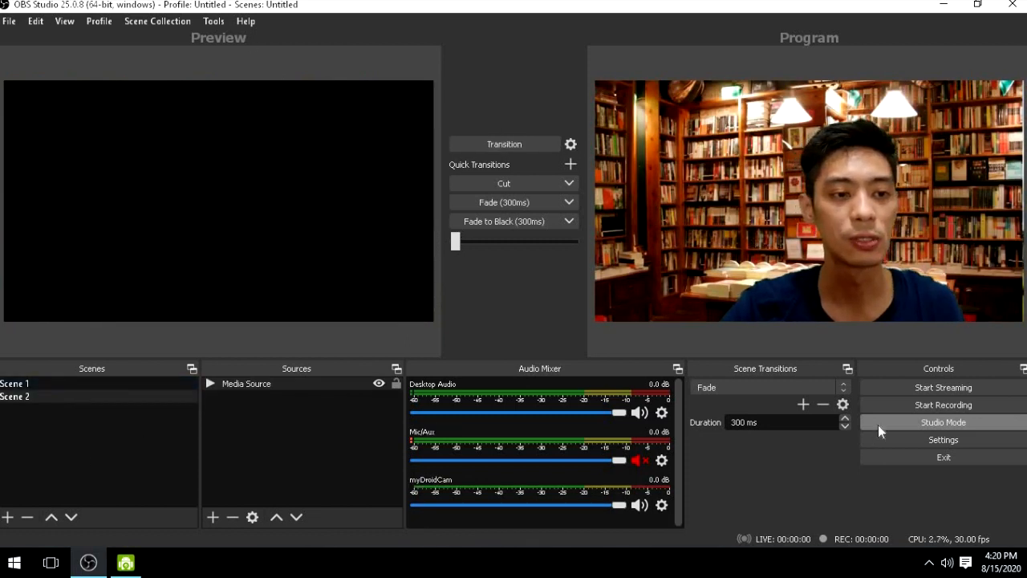
left_click(54, 385)
left_click(86, 395)
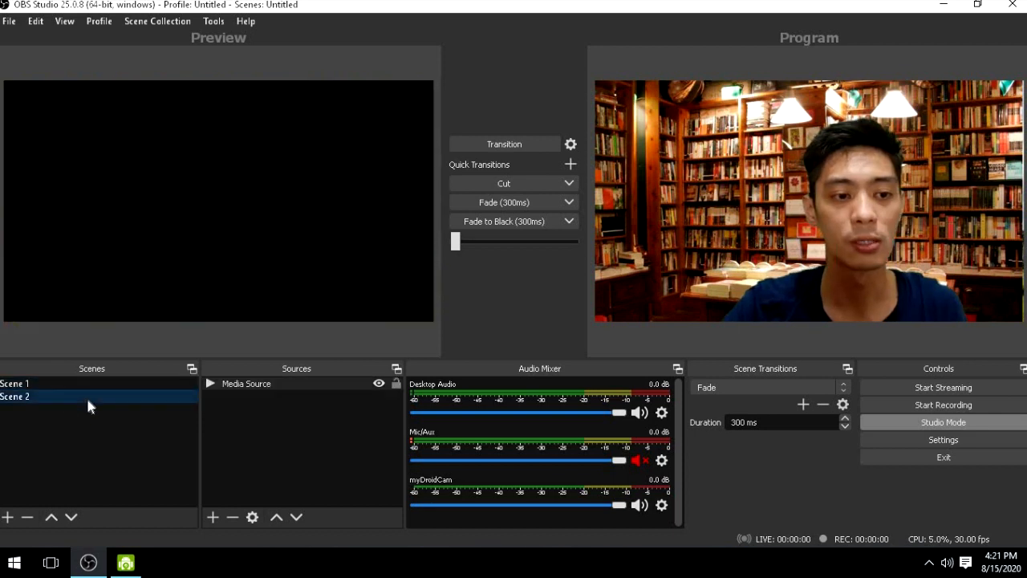
left_click(93, 386)
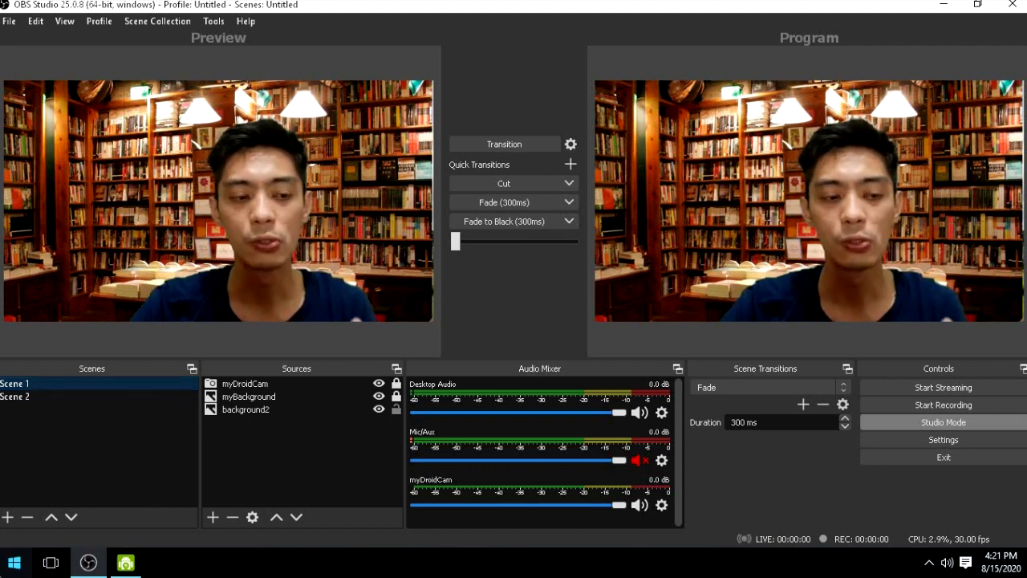
- Switch to Google Chrome and load the Gmail website
left_click(14, 562)
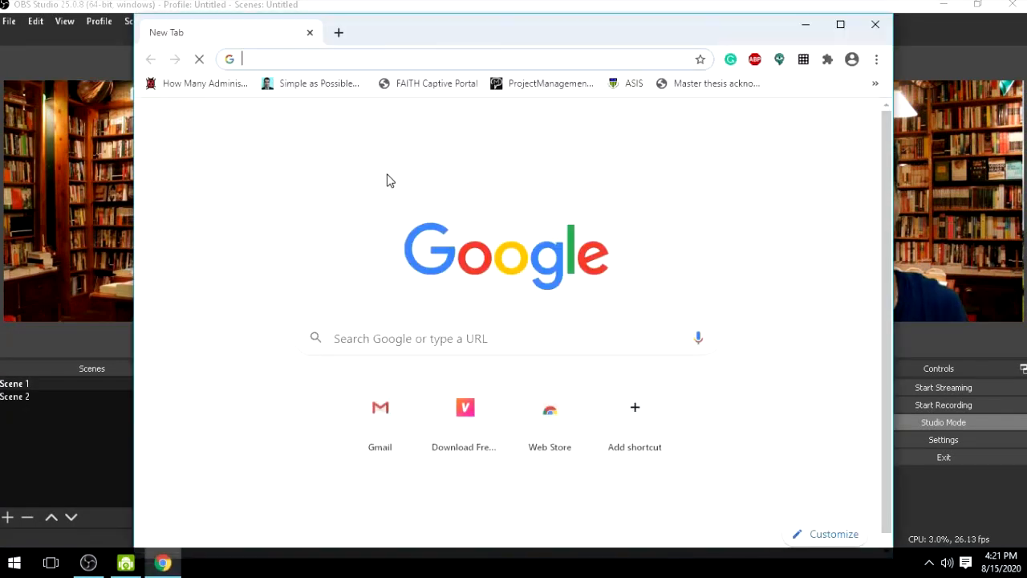
type("mail/about/#")
key("Return")
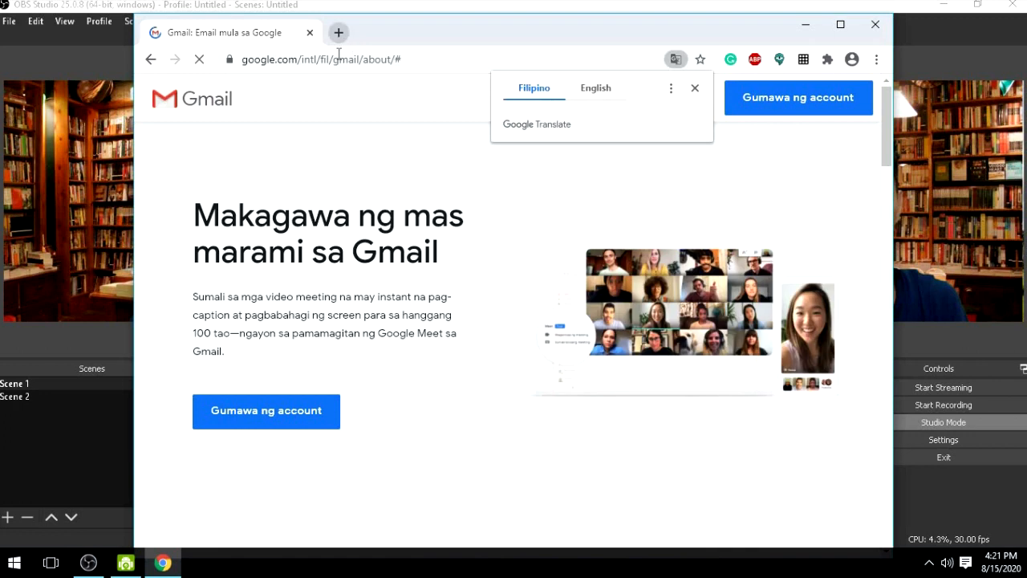
- Go to meet.google.com, start a new meeting, and adjust the browser window's position
left_click(338, 60)
type("meet")
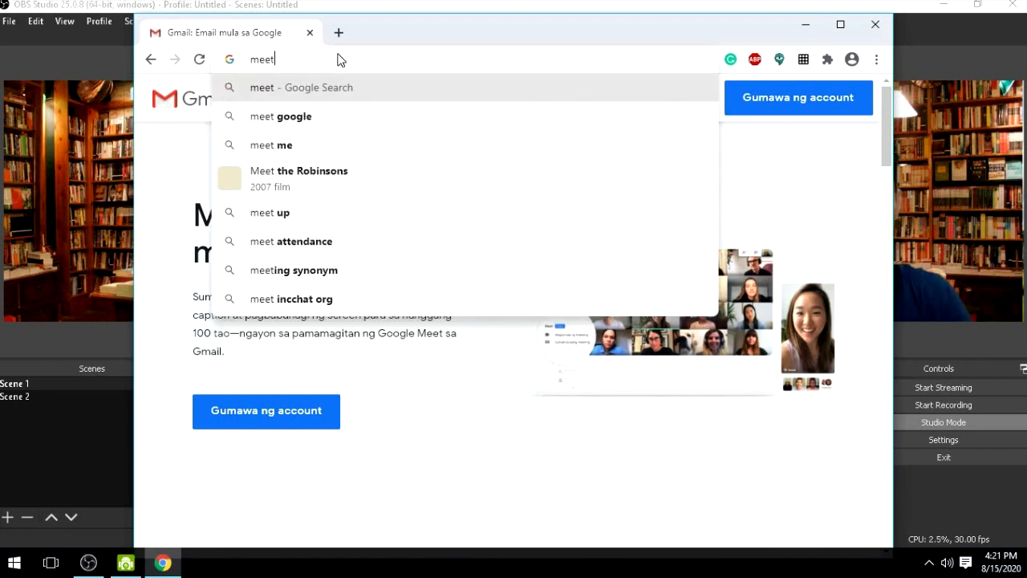
type(".google.com")
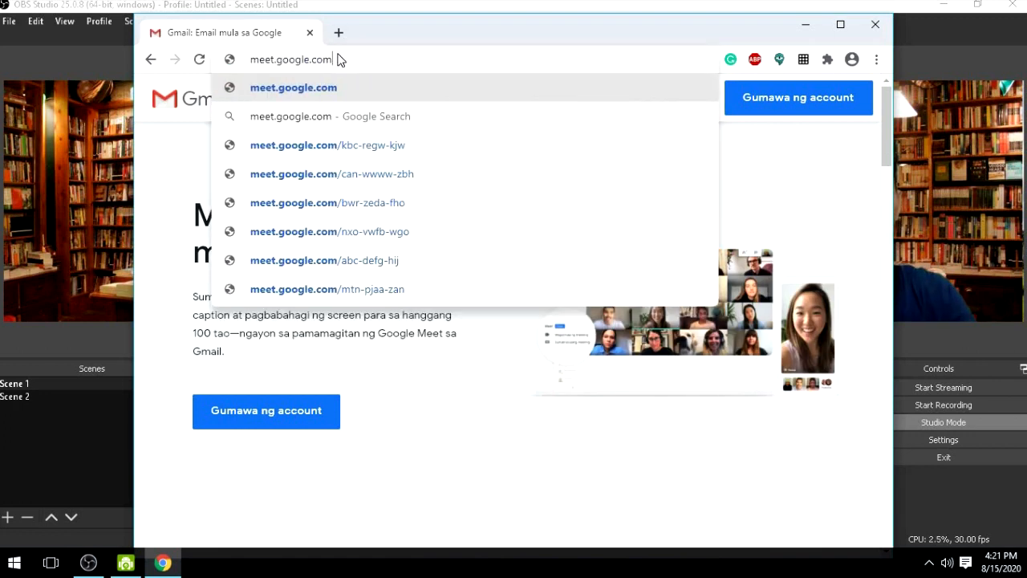
key("Return")
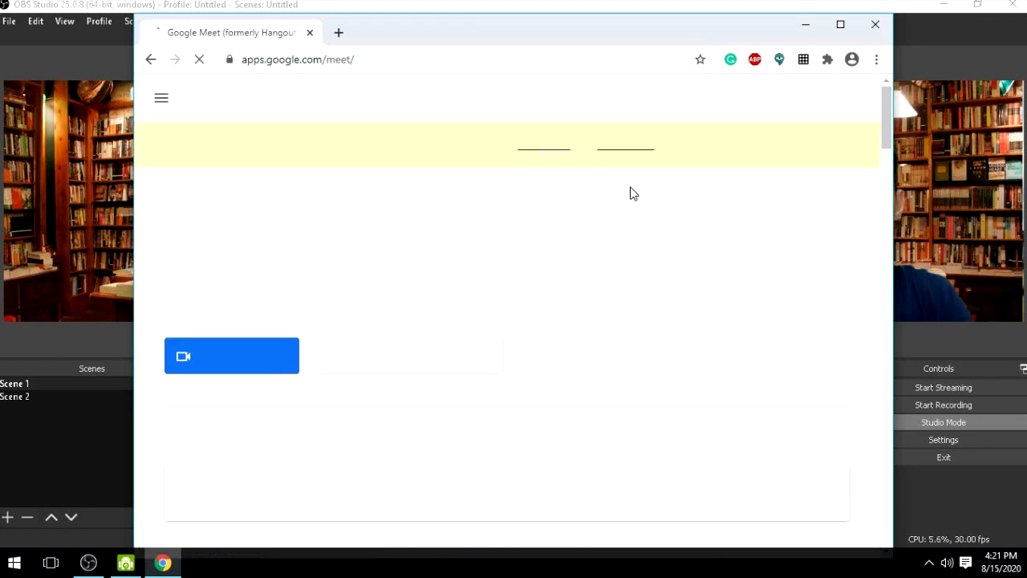
left_click(261, 361)
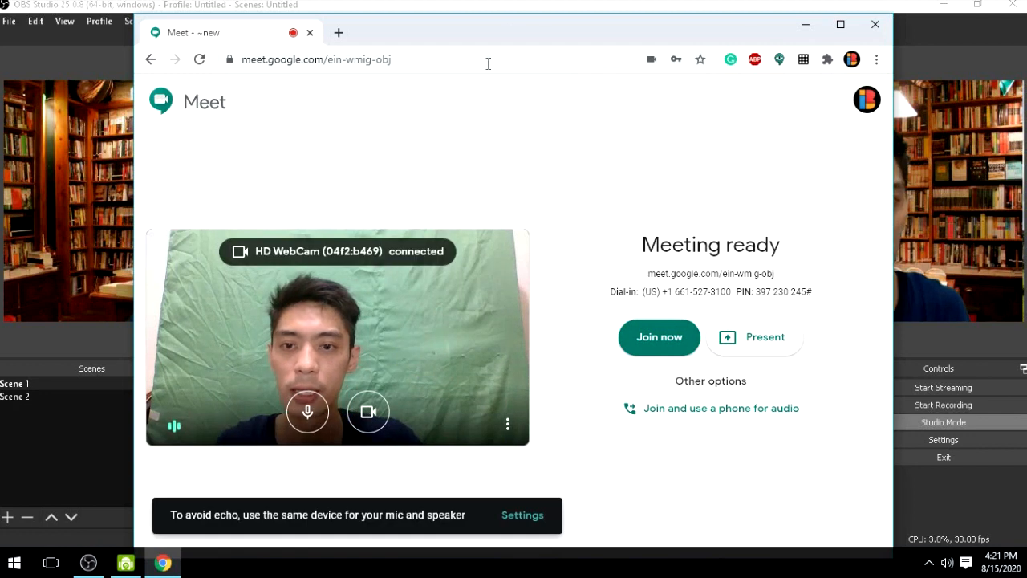
mouse_move(512, 14)
left_mouse_down()
mouse_move(512, 64)
mouse_move(515, 29)
left_mouse_up()
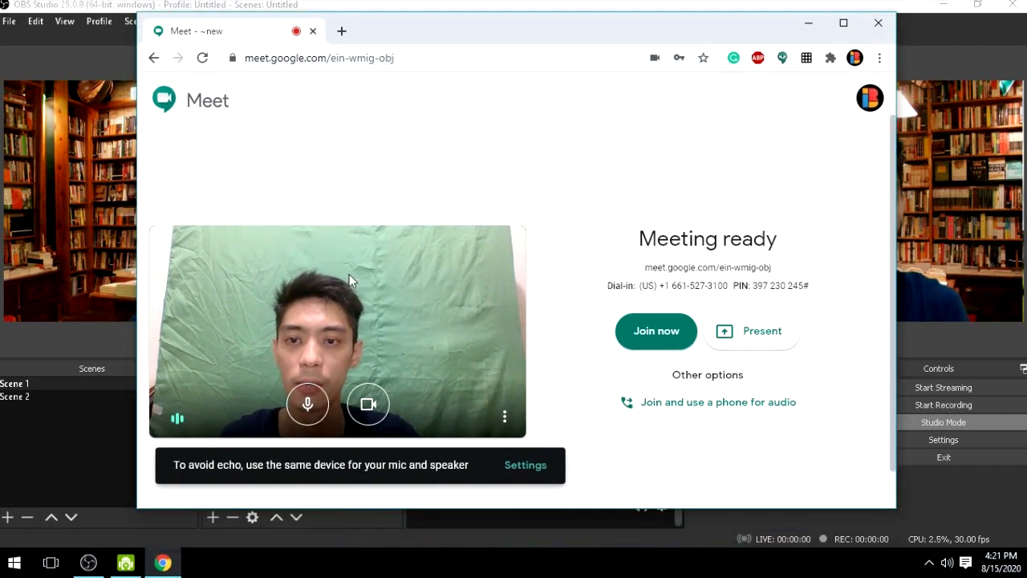
- Set the meeting's microphone to Microphone (Realtek High Definition Audio) in the Meet settings
left_click(505, 418)
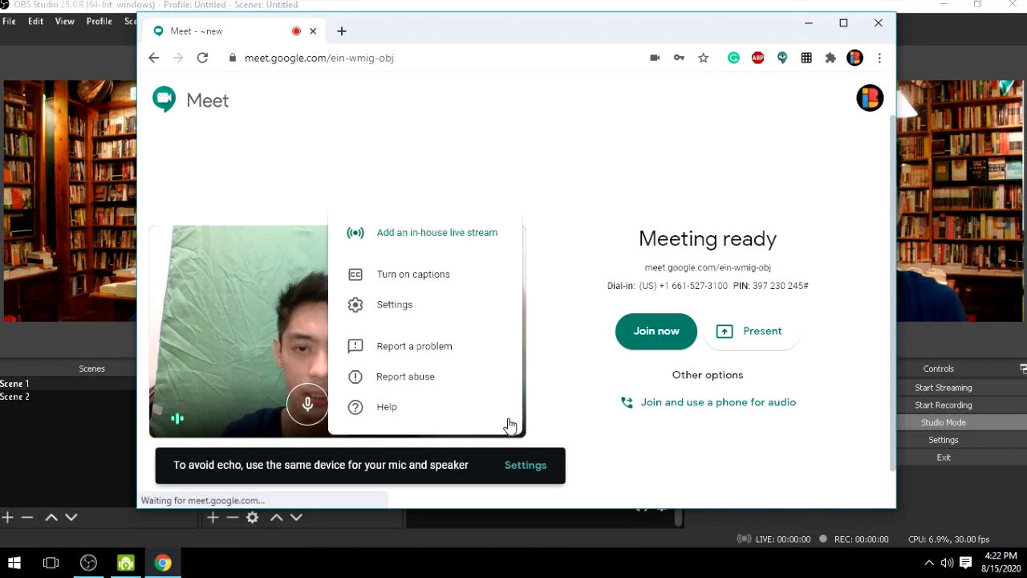
left_click(471, 306)
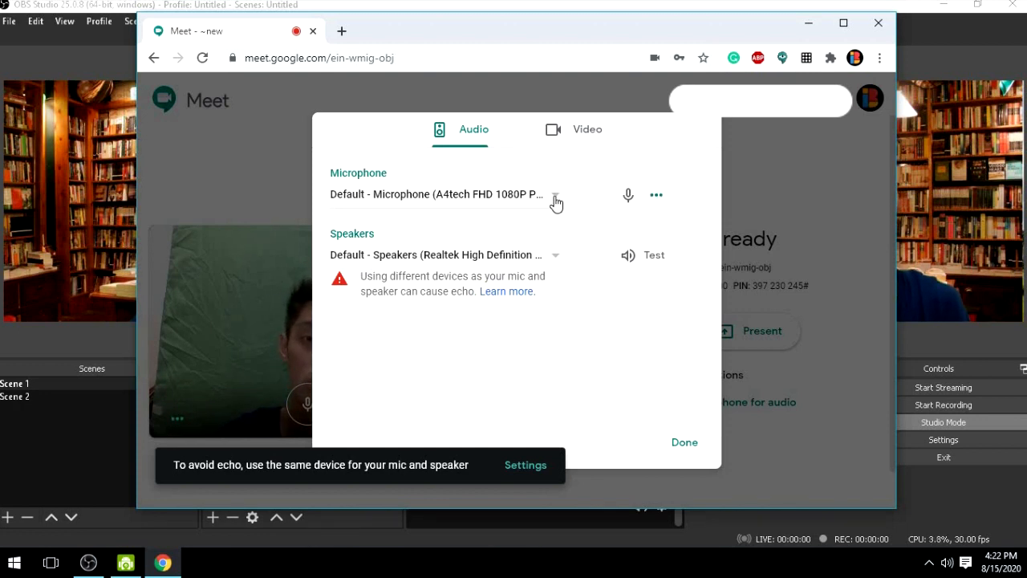
left_click(555, 200)
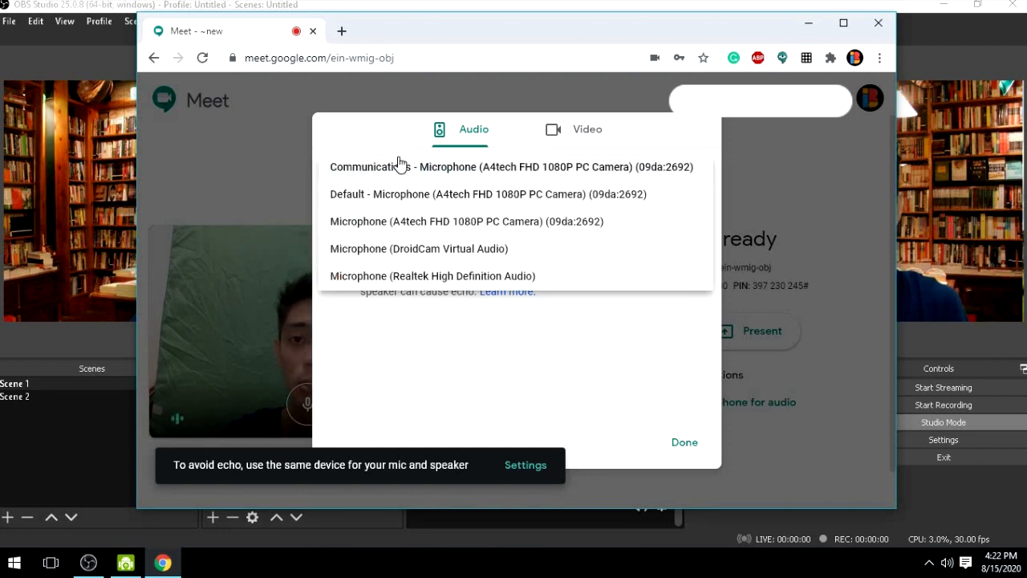
left_click(402, 276)
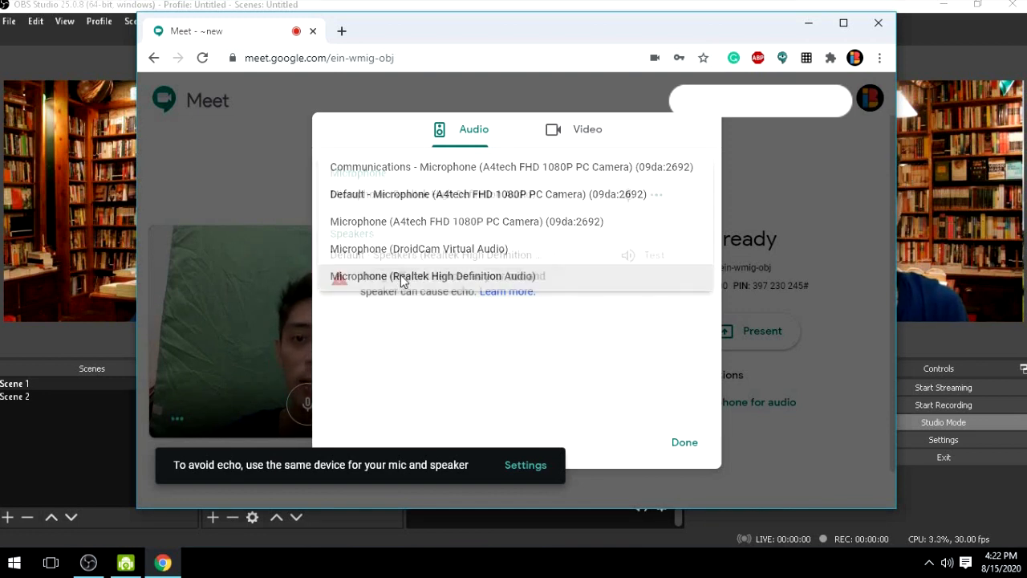
- Try DroidCam Source 3 as the meeting's camera, set the camera to OBS-Camera instead, and close the settings
left_click(587, 132)
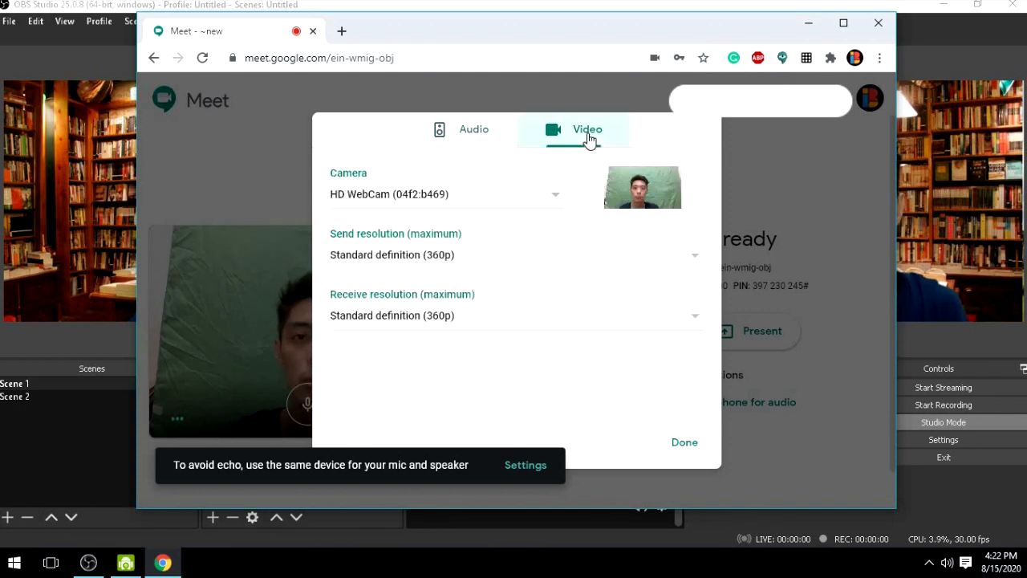
left_click(554, 201)
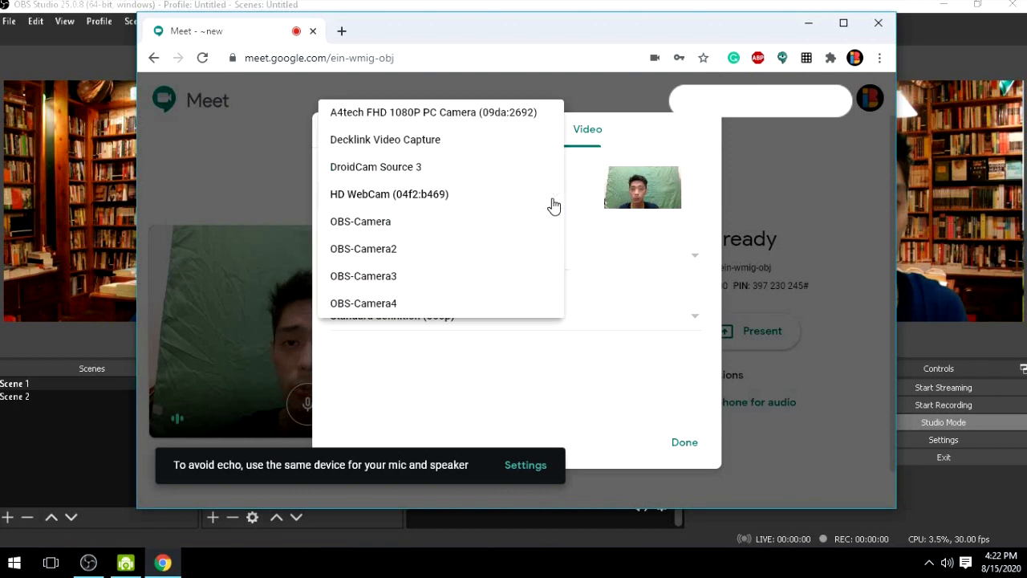
left_click(480, 168)
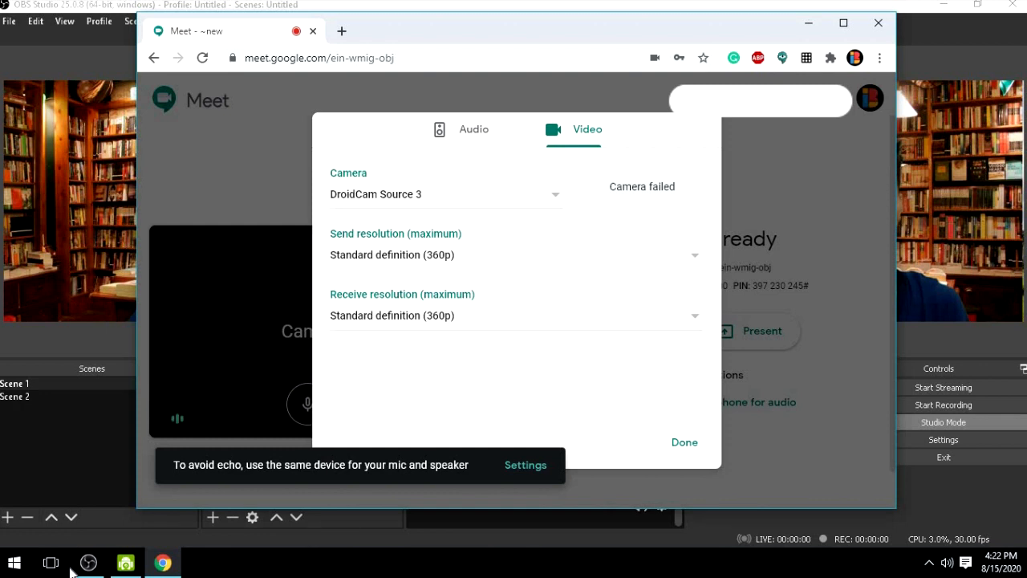
left_click(381, 209)
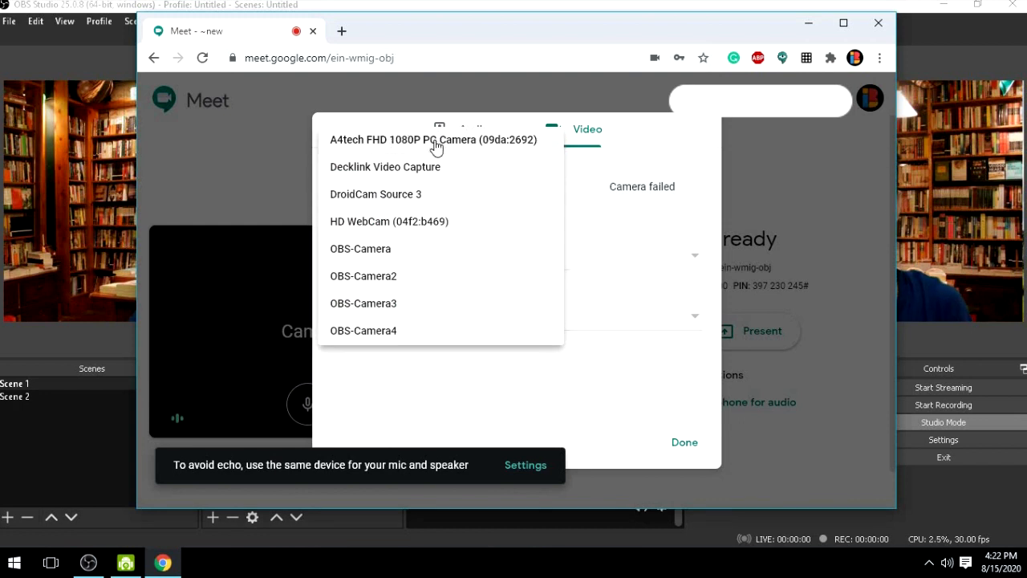
left_click(377, 250)
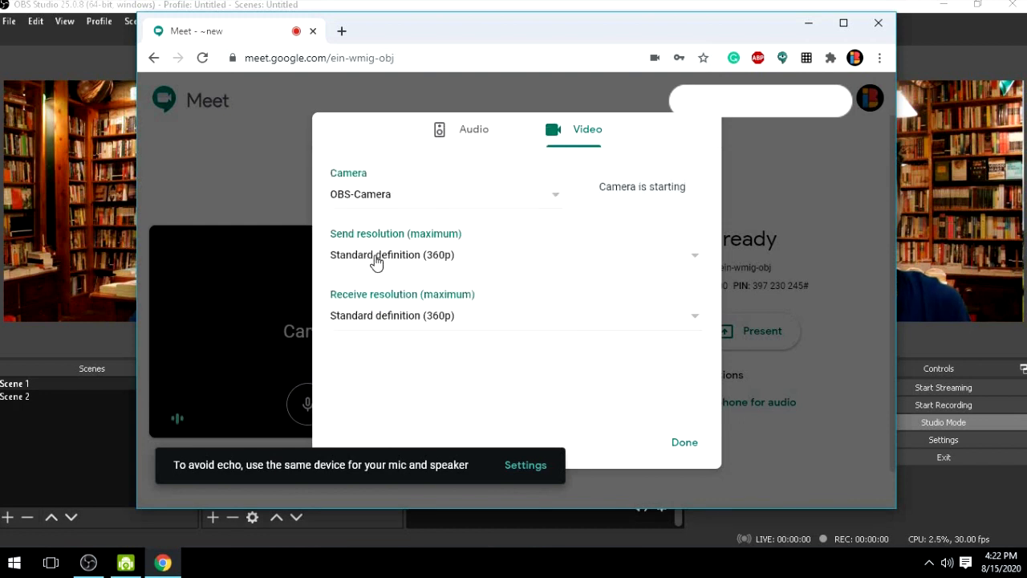
left_click(698, 450)
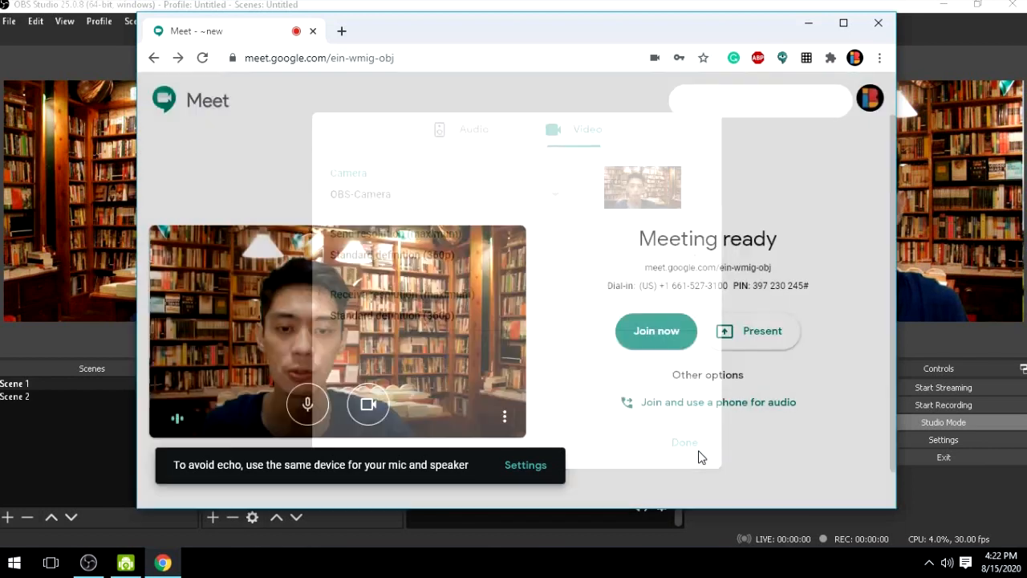
- Move the Meet window around to compare its camera preview with the OBS program output, and close the browser
left_click_drag(697, 29, 593, 34)
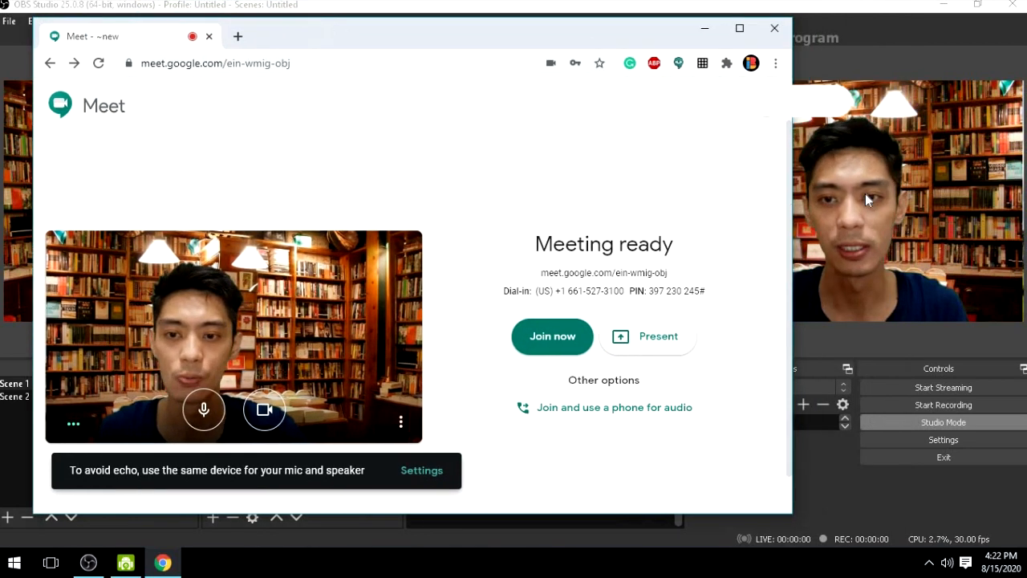
left_click_drag(469, 43, 569, 47)
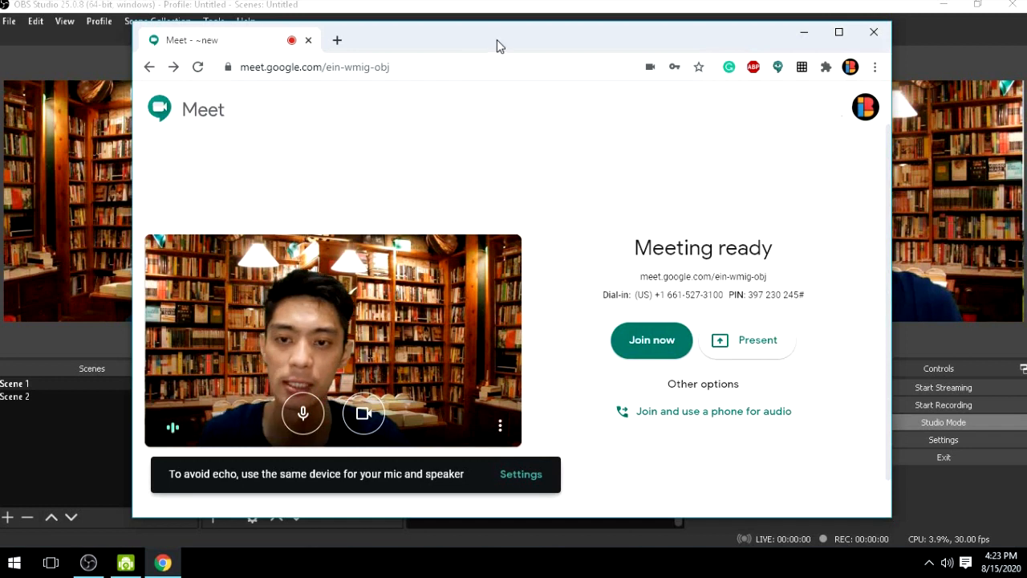
left_click_drag(397, 45, 277, 59)
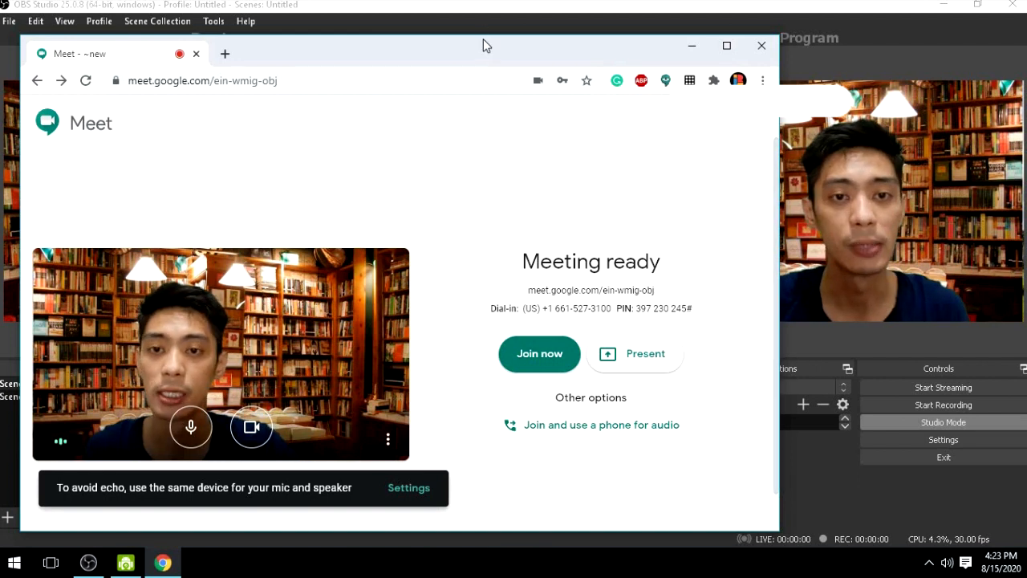
left_click_drag(496, 43, 646, 24)
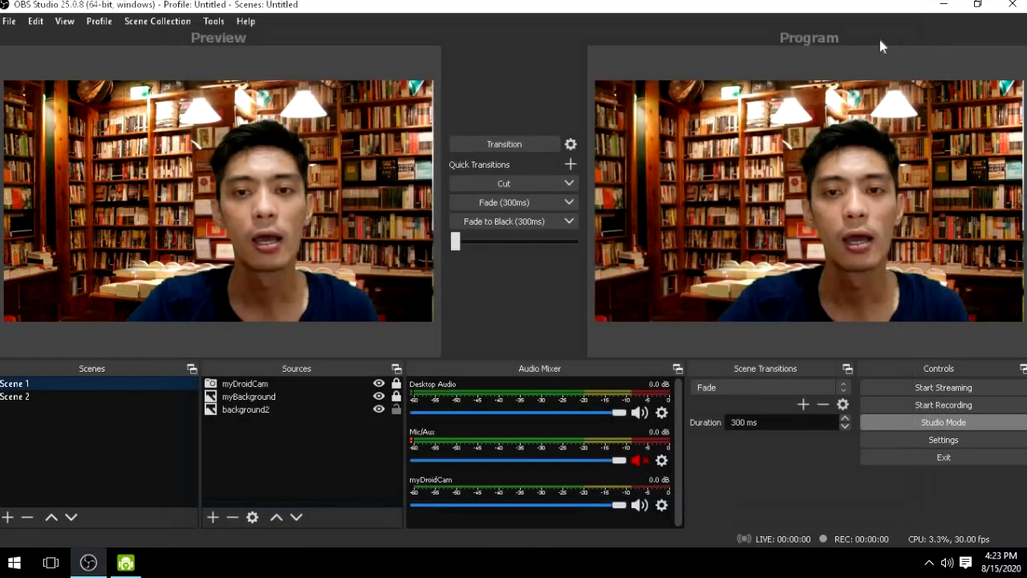
left_click(906, 27)
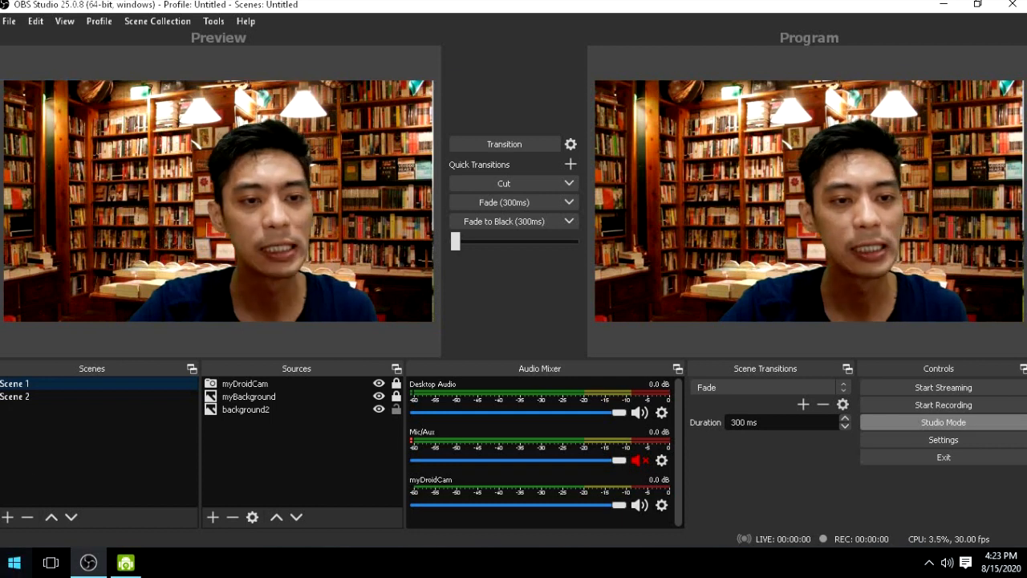
key("super")
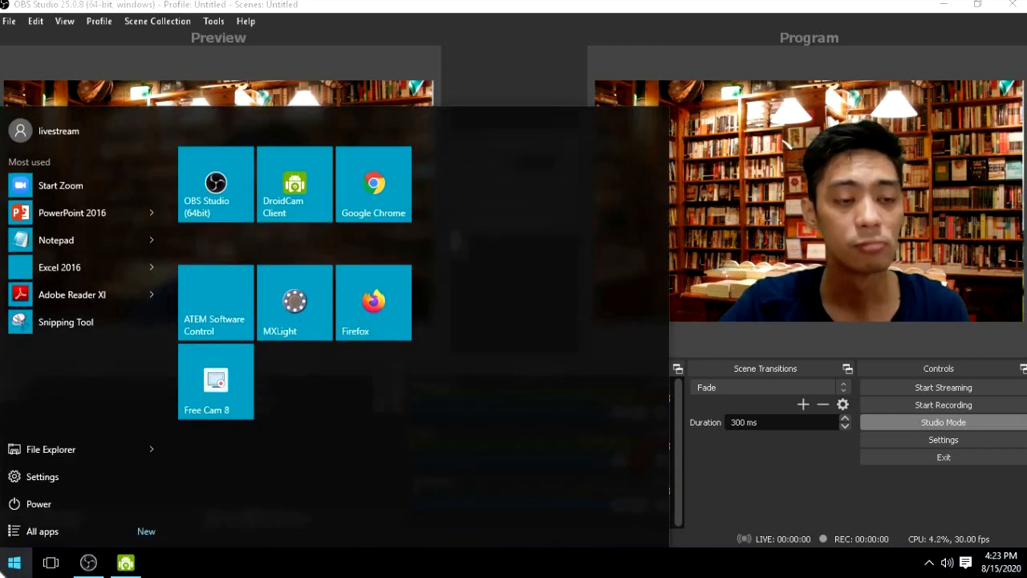
type("p")
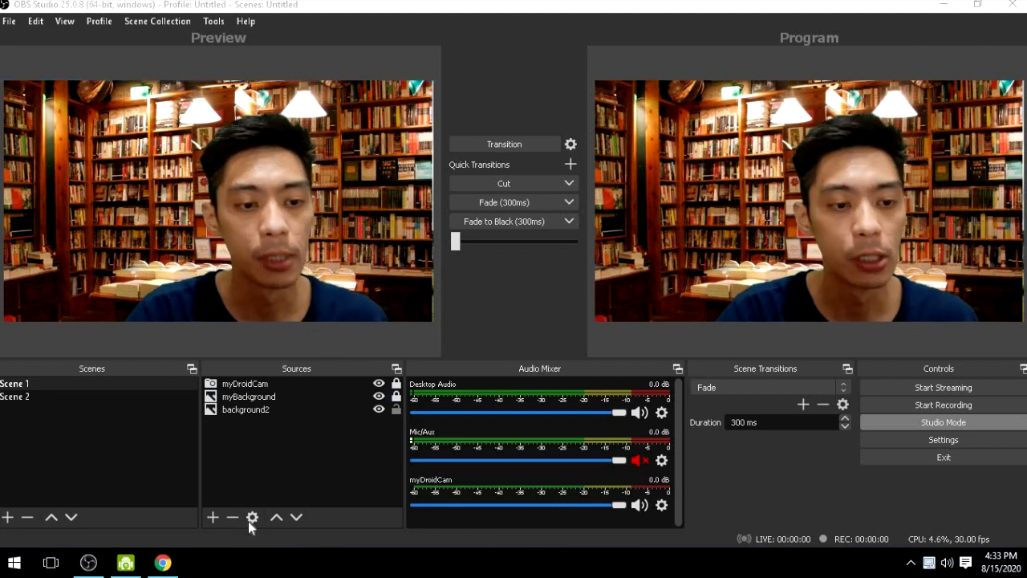
- Add a new image source called nametag to Scene 1
left_click(212, 518)
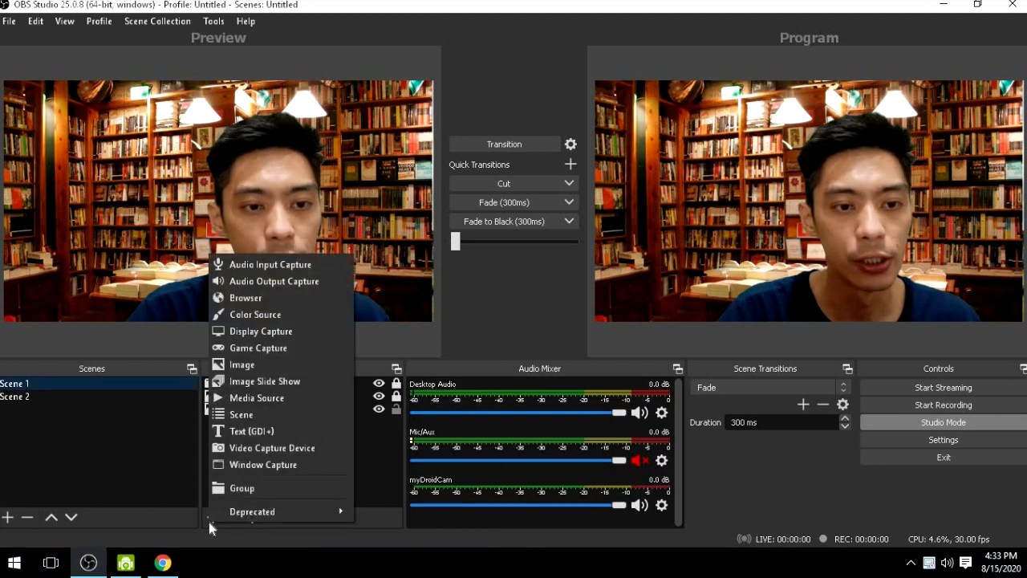
left_click(307, 365)
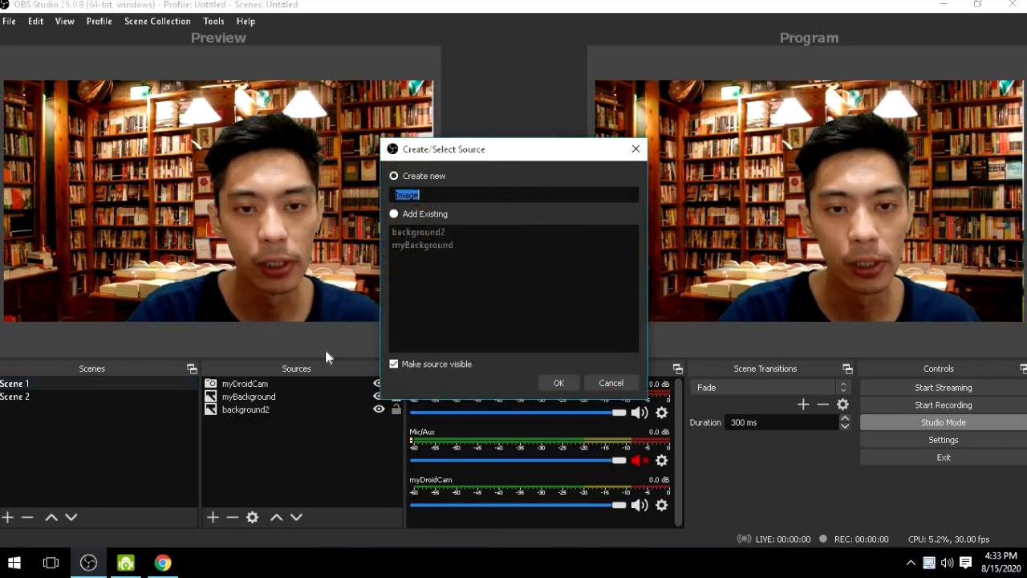
type("na")
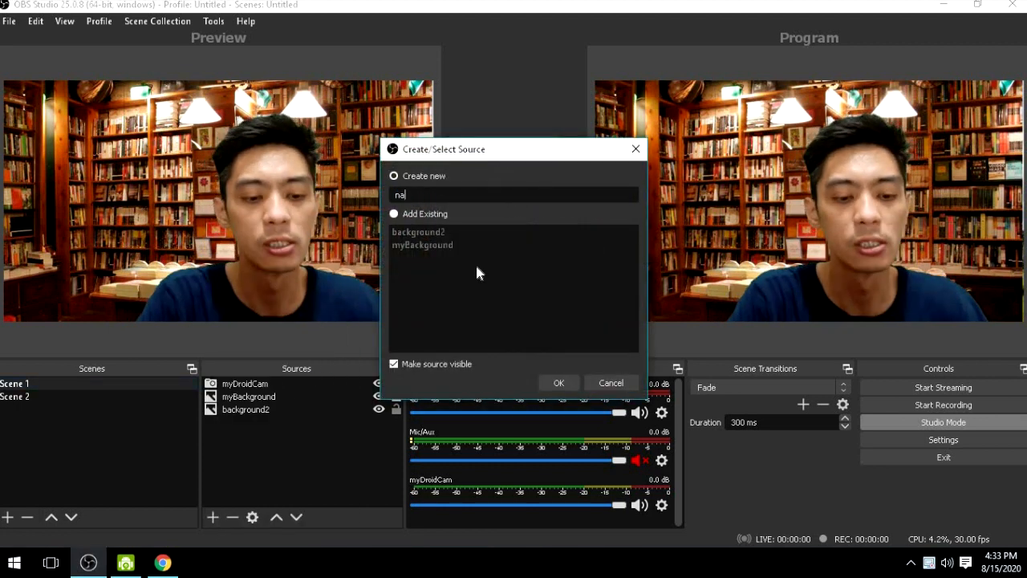
type("metag")
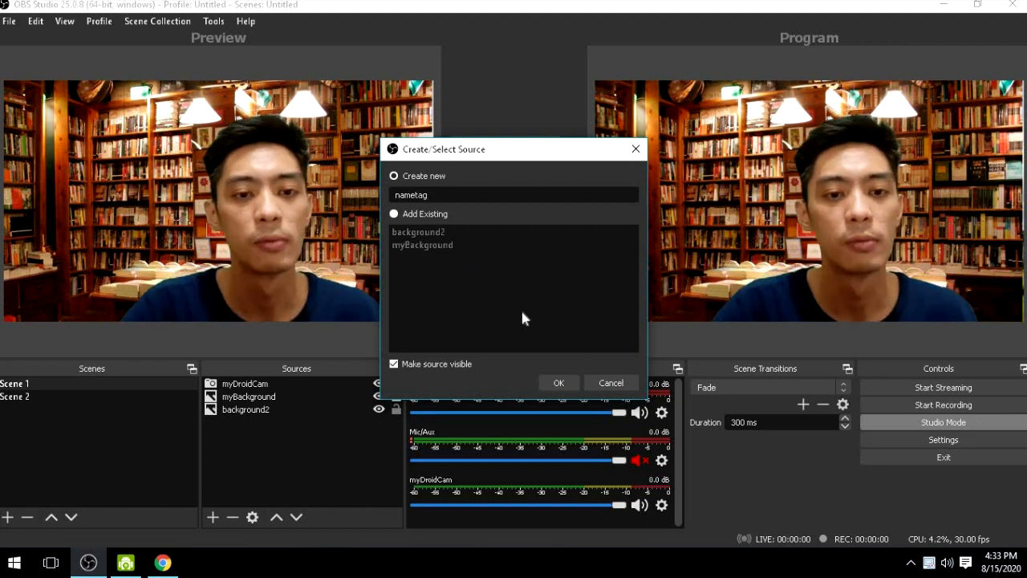
left_click(558, 383)
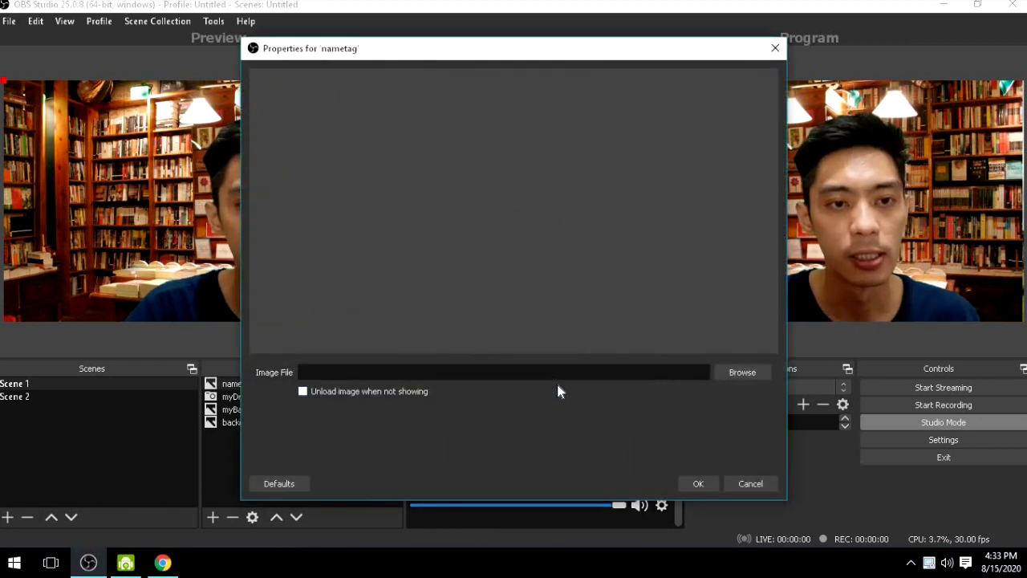
- Load the PNG with the blue slanted name lettering from the Pictures folder into the nametag source
left_click(729, 374)
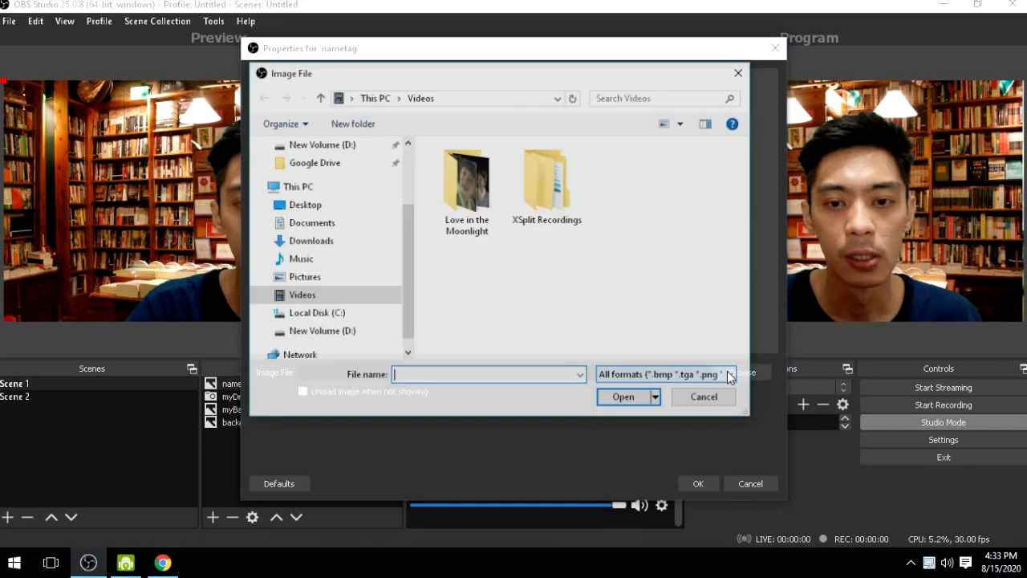
left_click(327, 276)
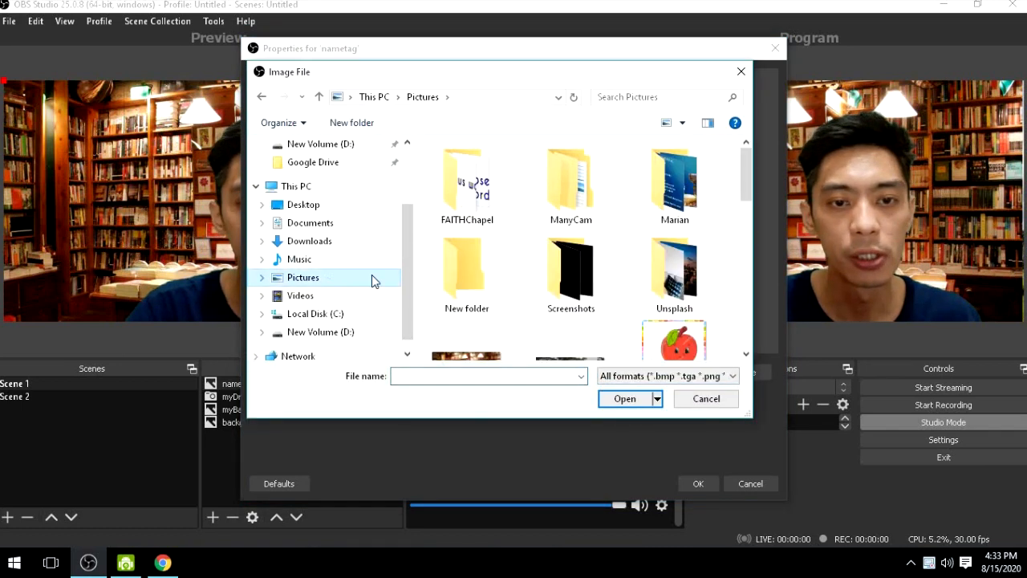
scroll(598, 233, "down", 3)
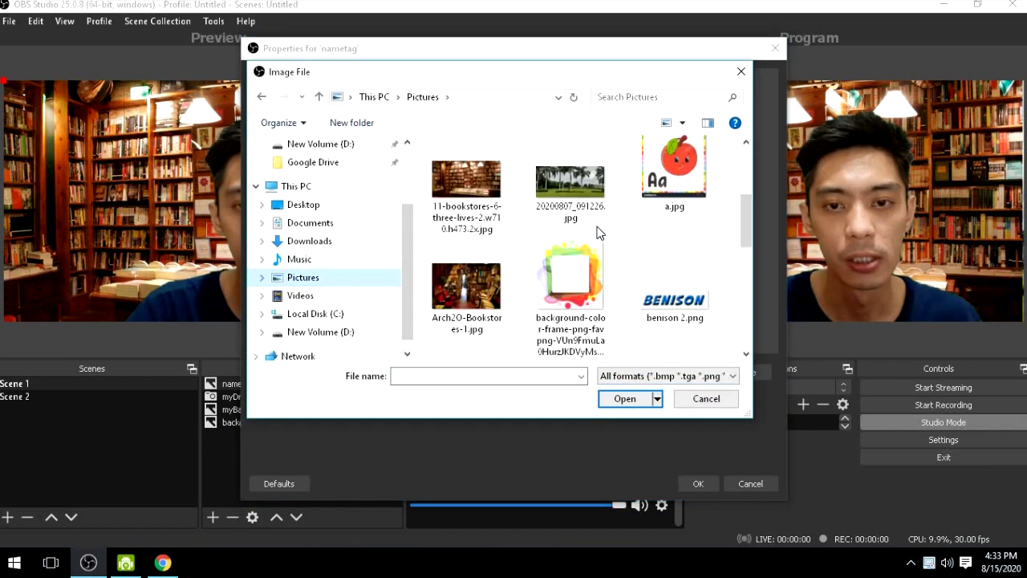
left_click(678, 305)
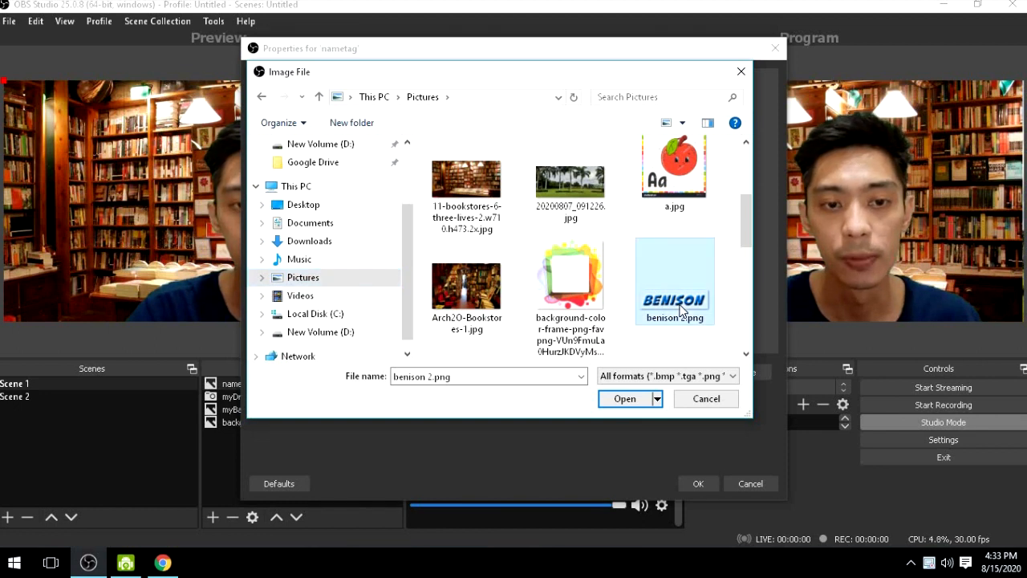
double_click(678, 300)
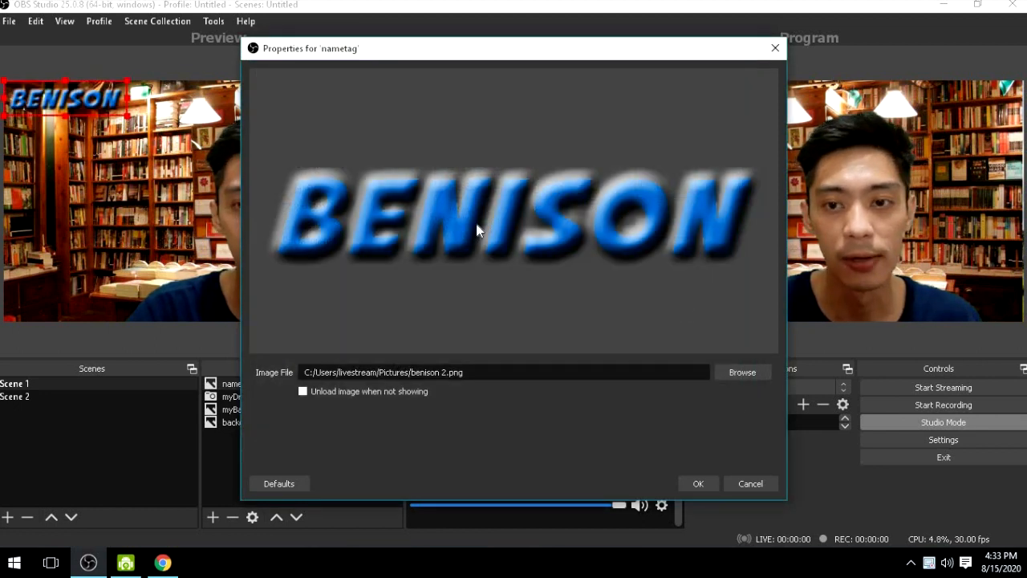
left_click(697, 484)
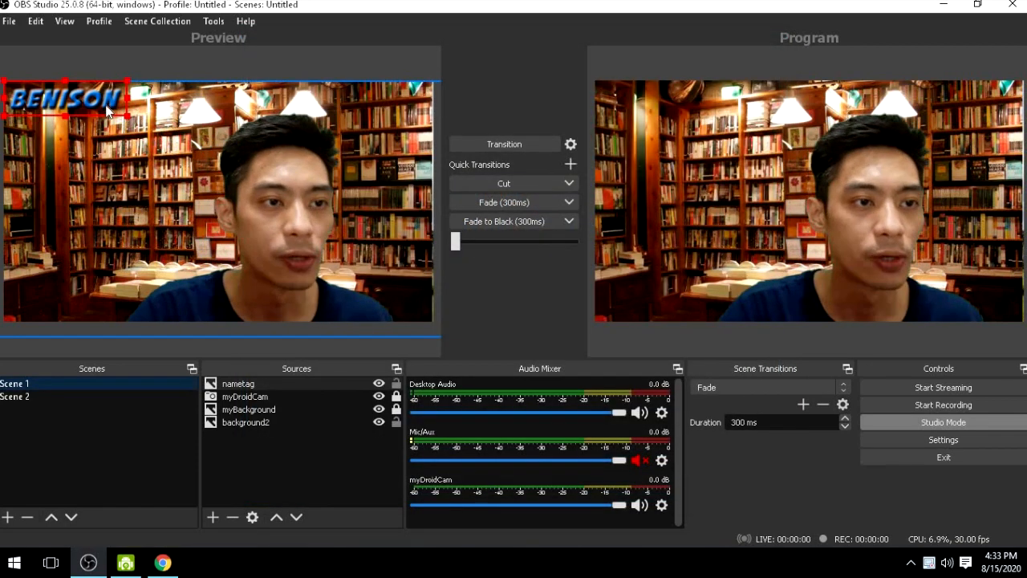
- Move the nametag image to the lower-right corner of the preview scene and transition it to the program output
left_click_drag(109, 112, 393, 305)
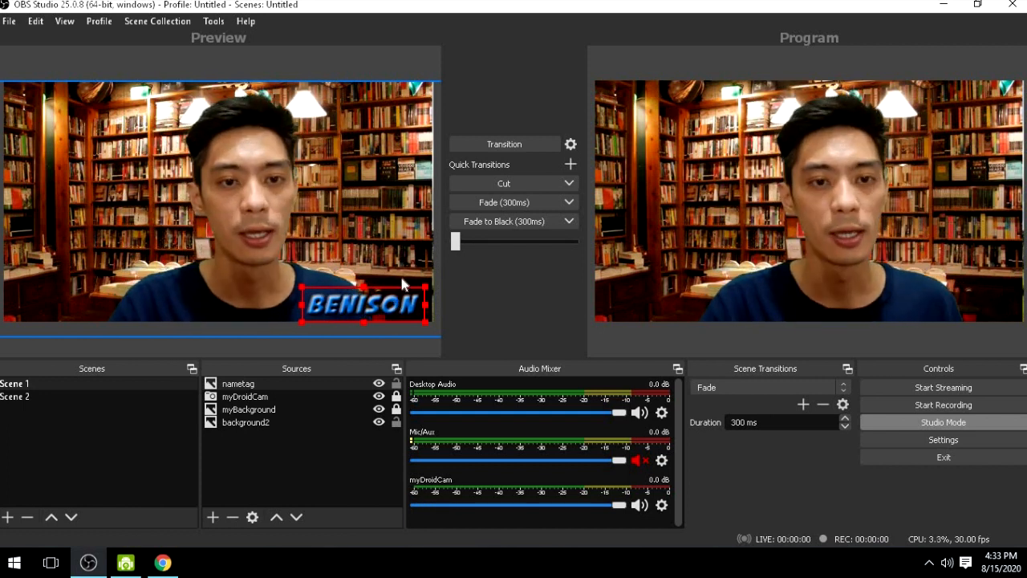
left_click(503, 144)
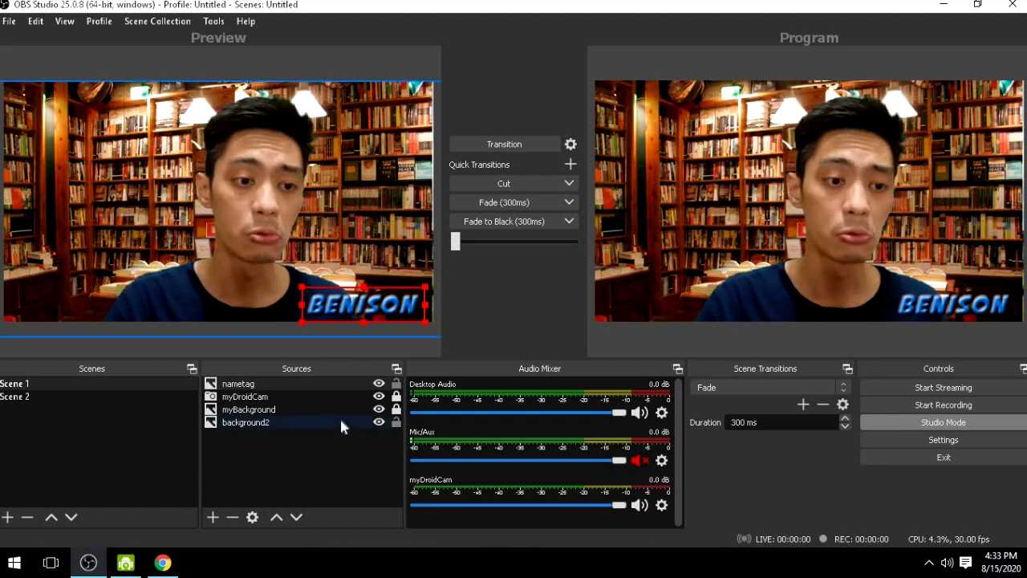
- Hide the nametag source and add another image source with the default name, using the teal name-banner PNG from the Pictures folder
left_click(379, 383)
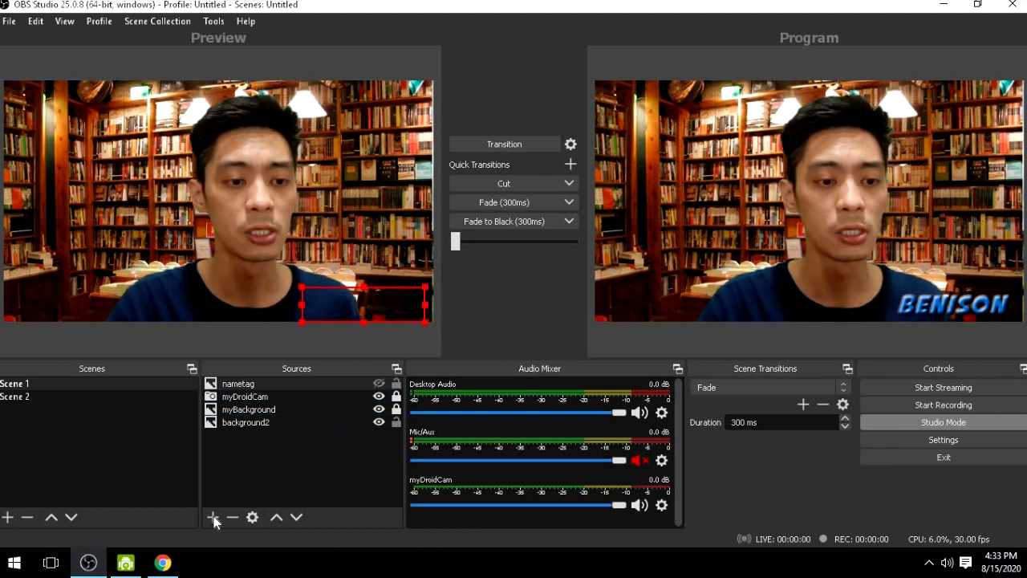
left_click(214, 517)
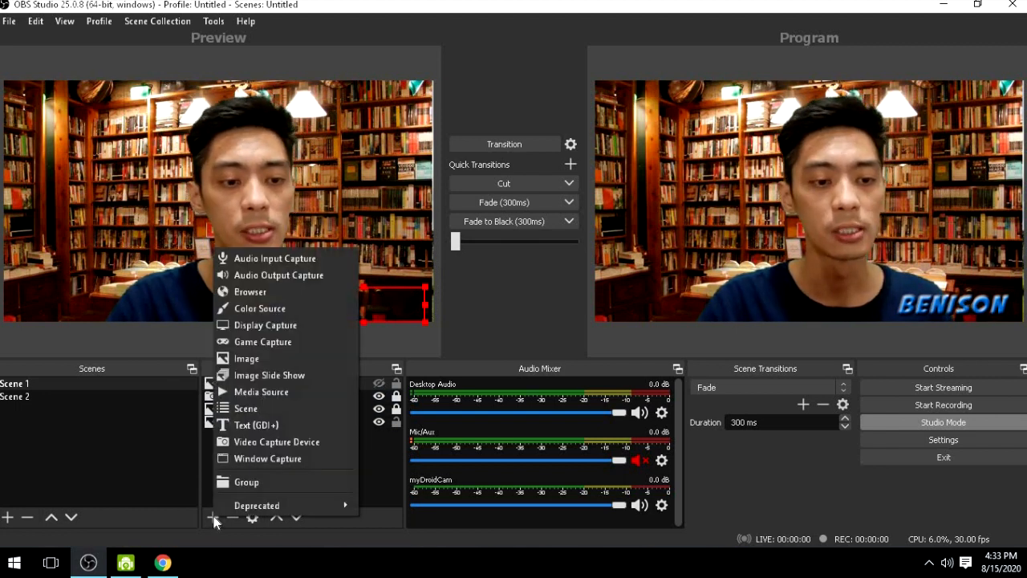
left_click(289, 359)
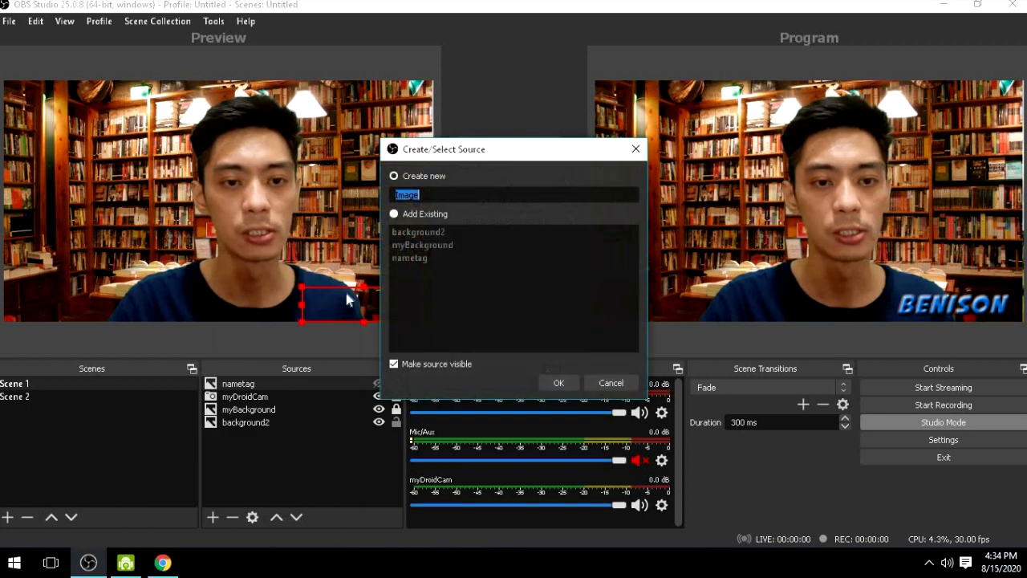
left_click(548, 379)
left_click(752, 377)
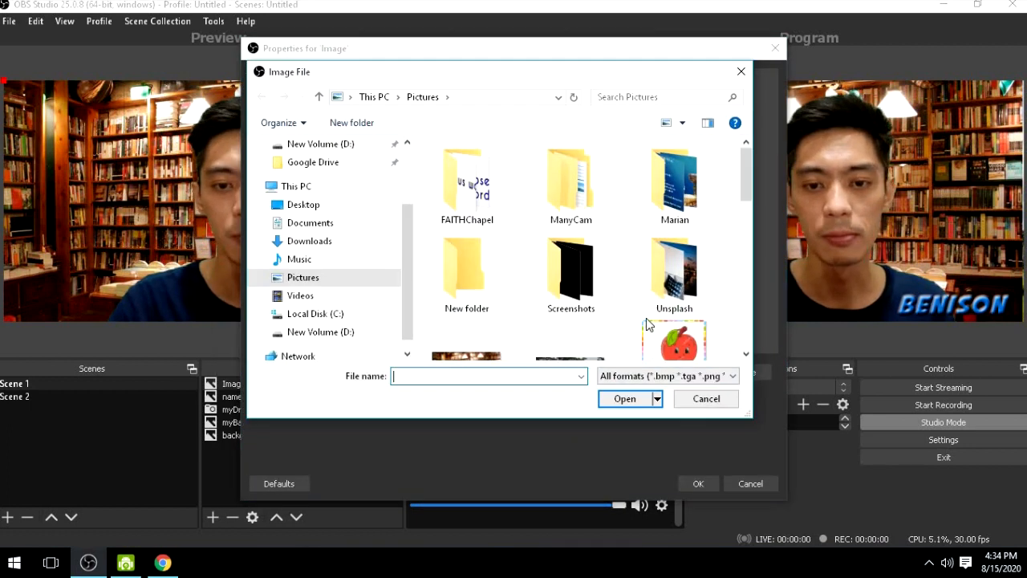
scroll(657, 279, "down", 5)
scroll(654, 285, "down", 2)
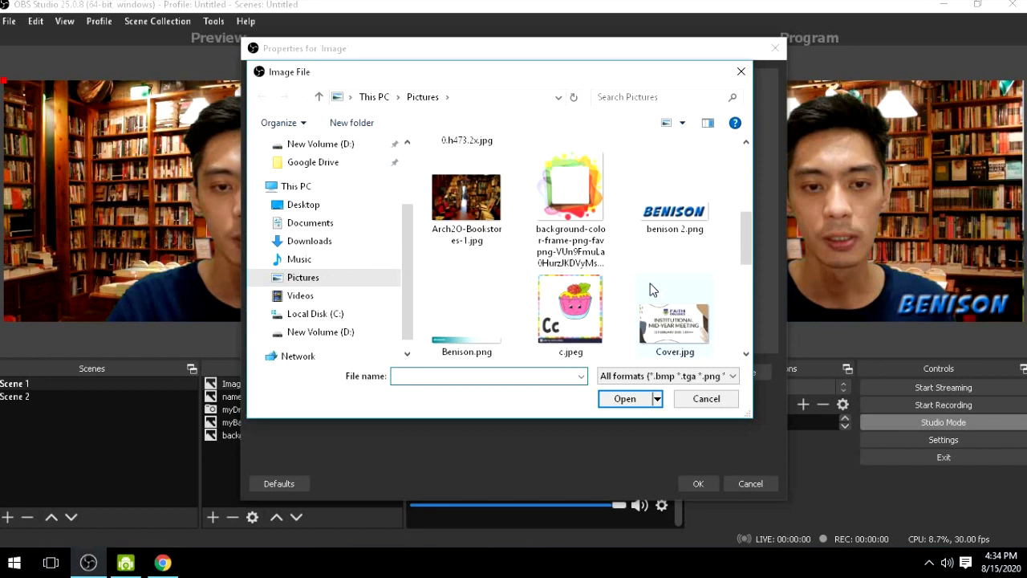
double_click(477, 325)
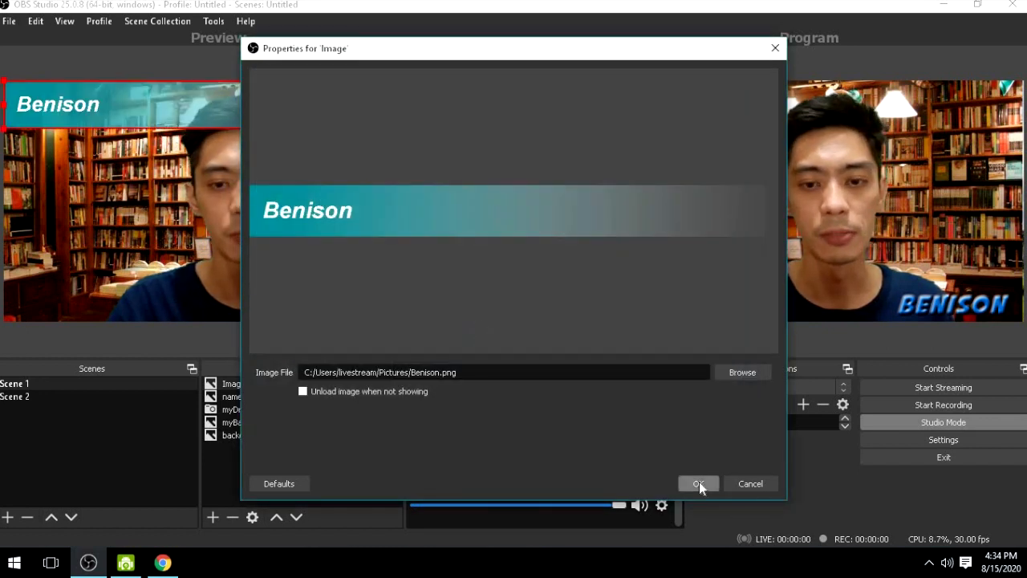
left_click(699, 484)
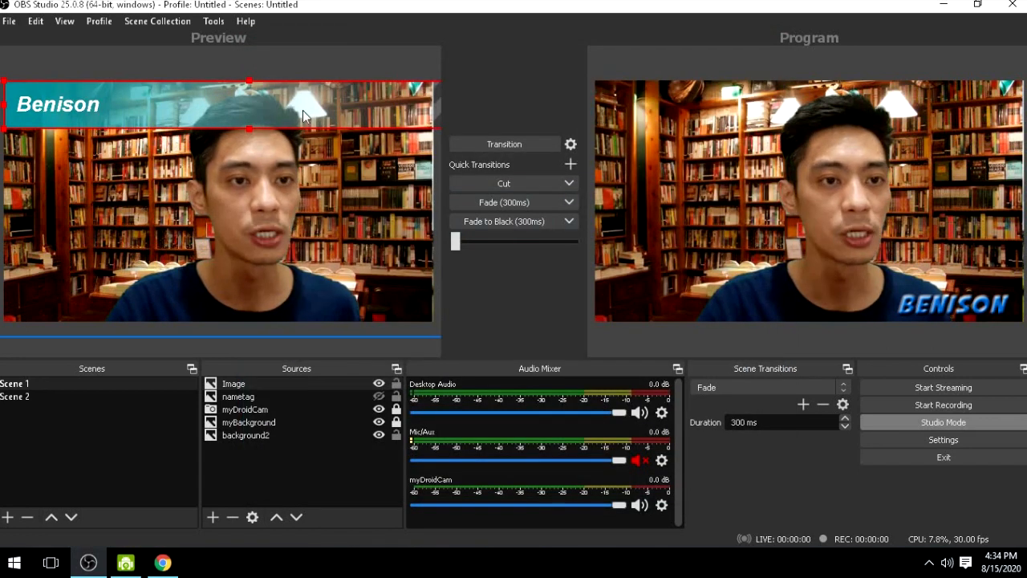
- Place the teal name banner along the scene's bottom edge, scale it to the full frame width, and transition it to the program output
left_click_drag(303, 104, 164, 247)
left_click_drag(295, 266, 145, 312)
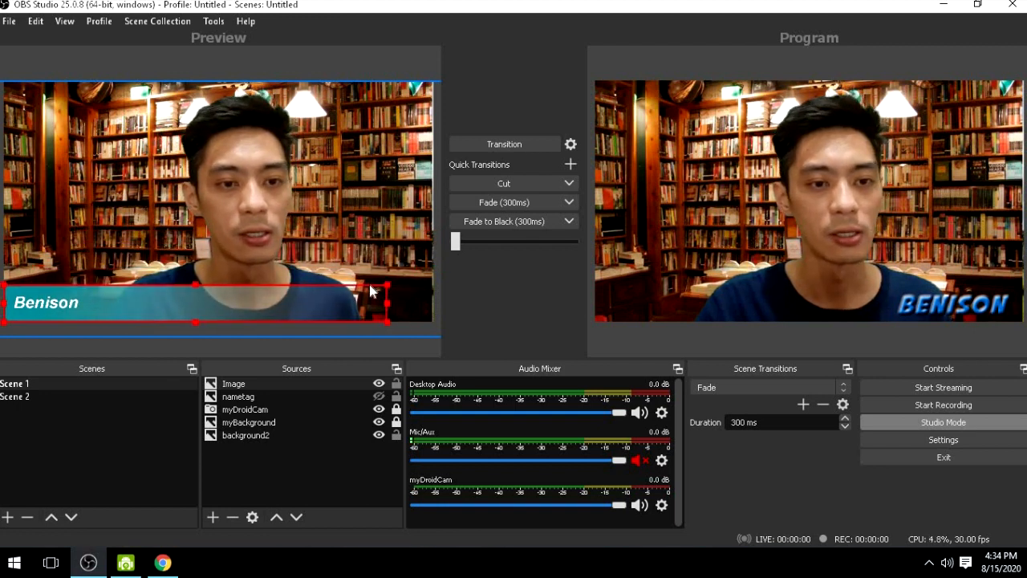
left_click_drag(387, 285, 433, 284)
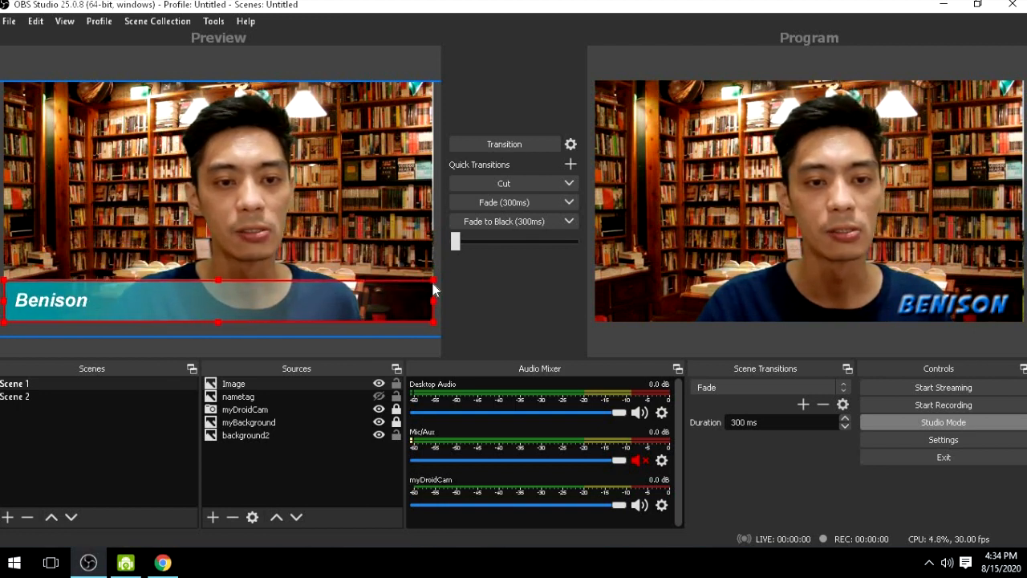
left_click(294, 385)
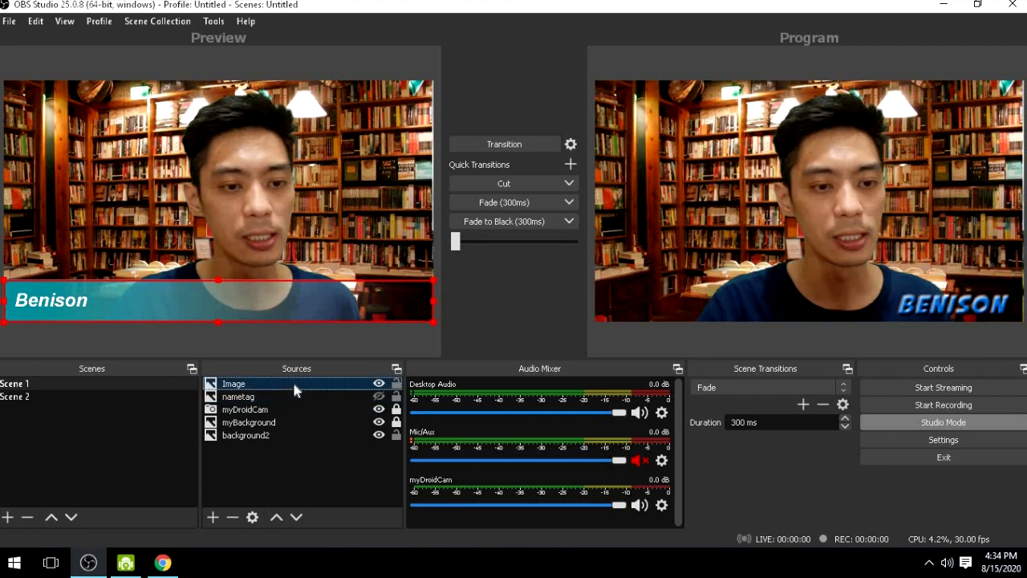
left_click(499, 143)
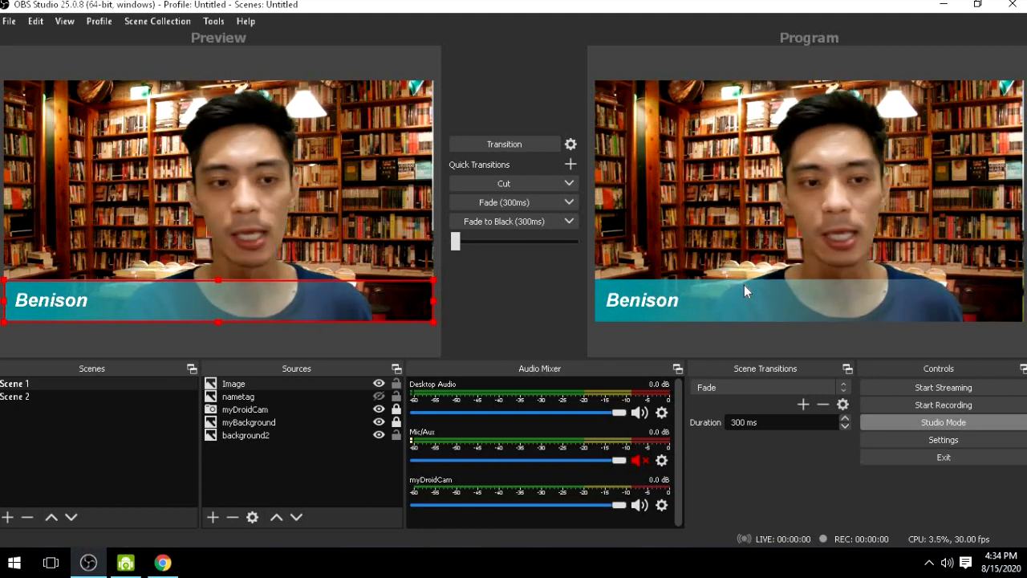
- Switch to the Google Meet window in Chrome and reposition it to check the name banner in the camera preview
left_click(165, 564)
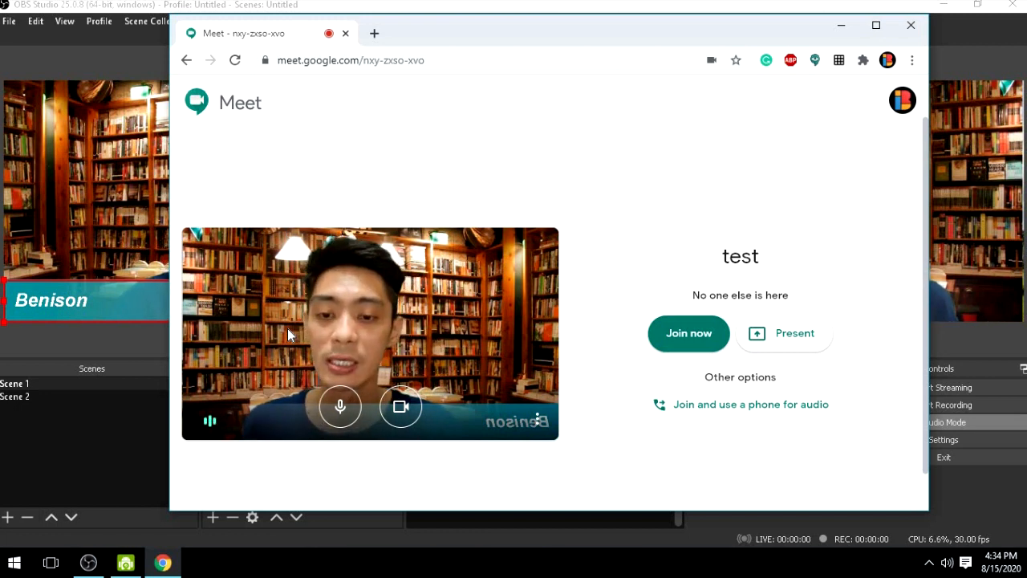
mouse_move(731, 33)
left_mouse_down()
mouse_move(499, 198)
mouse_move(527, 157)
mouse_move(706, 76)
mouse_move(718, 45)
left_mouse_up()
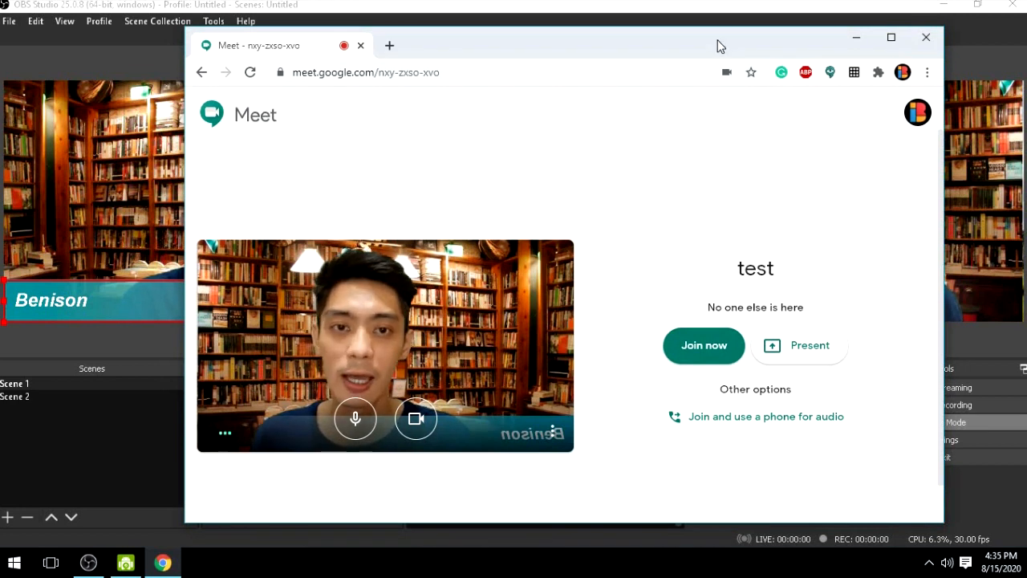